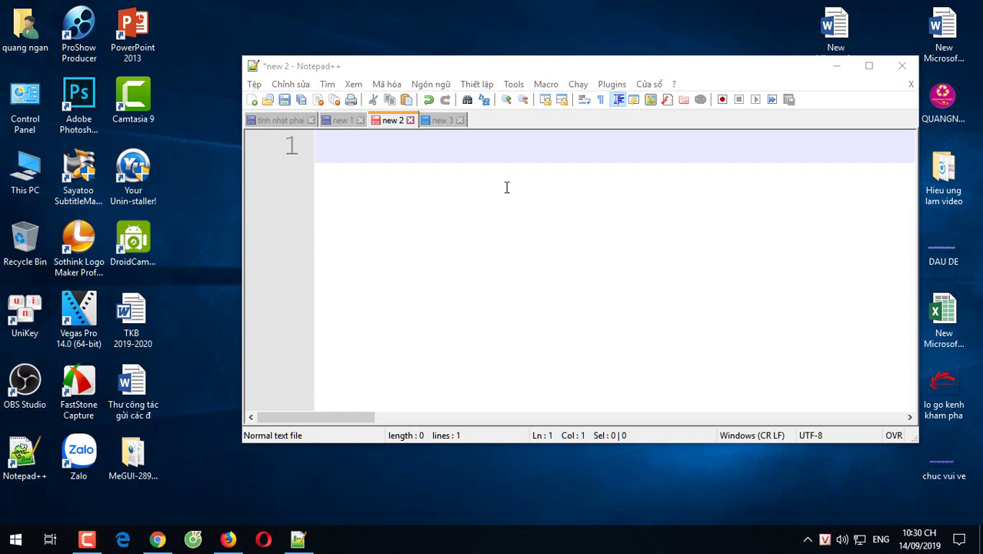
Open the SOFTWARE (F:) drive from This PC.
{"action": "double_click", "coordinate": [25, 176]}
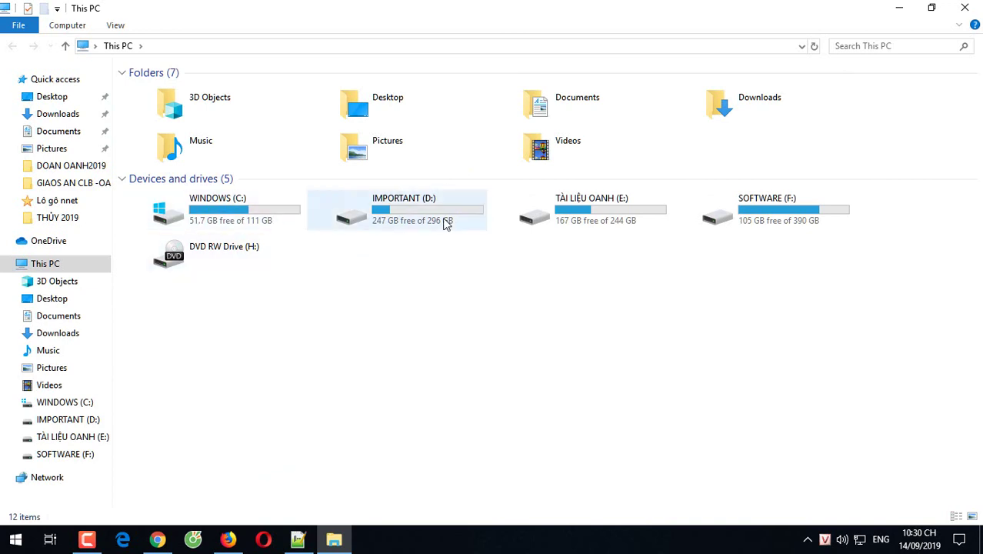
{"action": "double_click", "coordinate": [573, 202]}
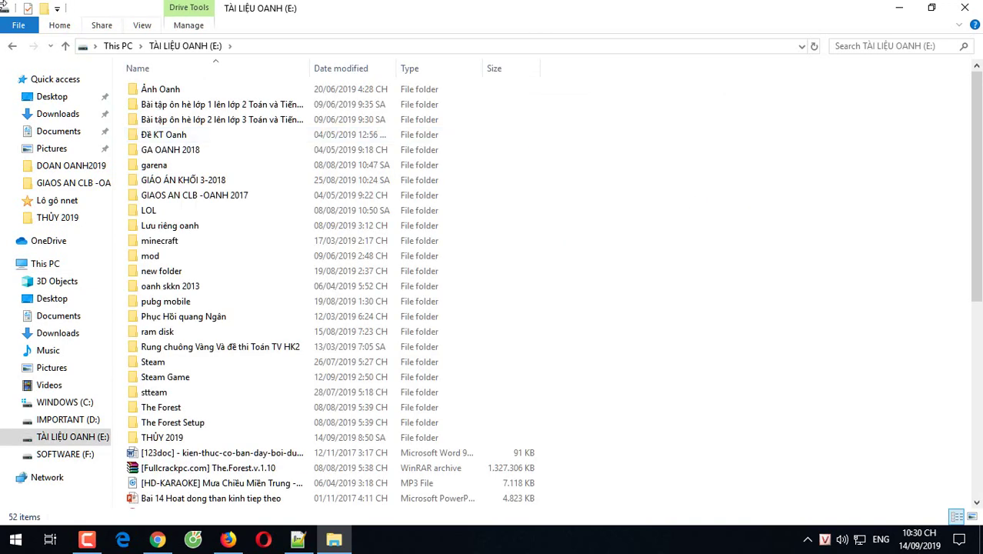
{"action": "left_click", "coordinate": [12, 46]}
{"action": "left_click", "coordinate": [721, 206]}
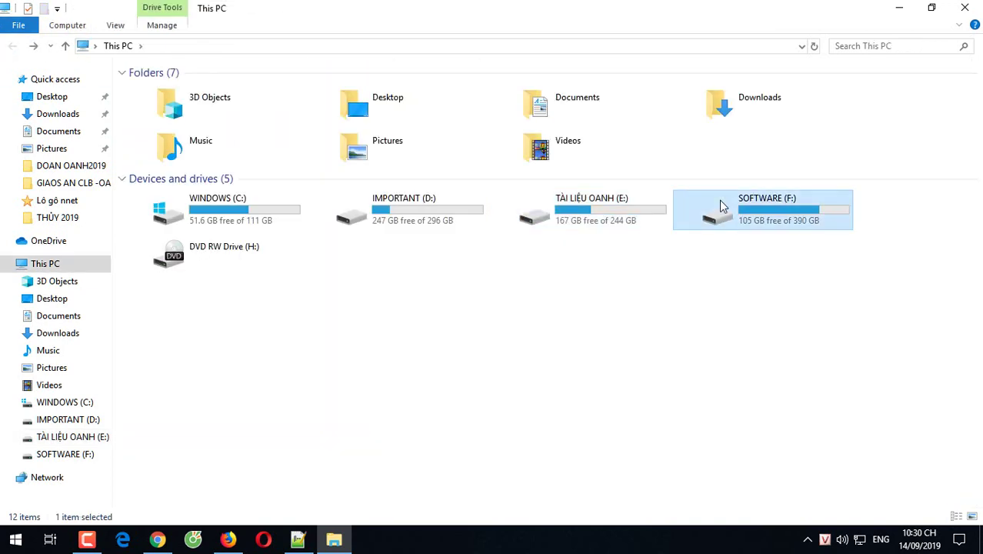
{"action": "double_click", "coordinate": [721, 206]}
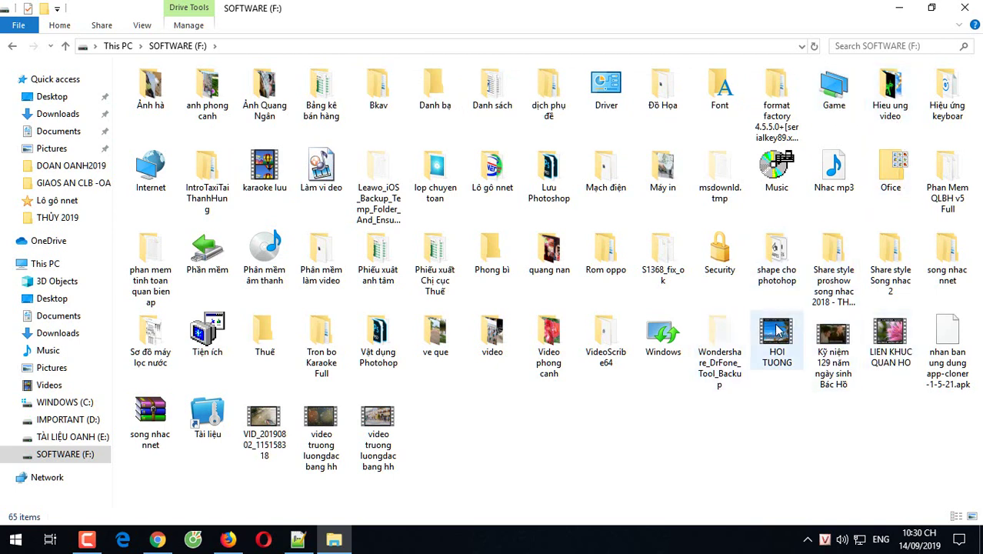
Open the detailed properties of the LIEN KHUC QUAN HO video and reposition the properties window.
{"action": "left_click", "coordinate": [893, 332]}
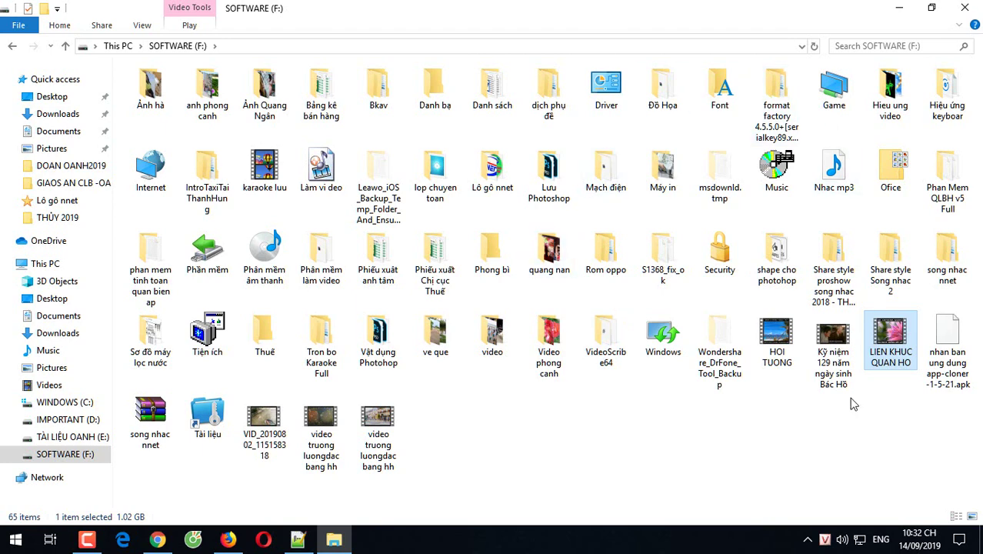
{"action": "right_click", "coordinate": [892, 346]}
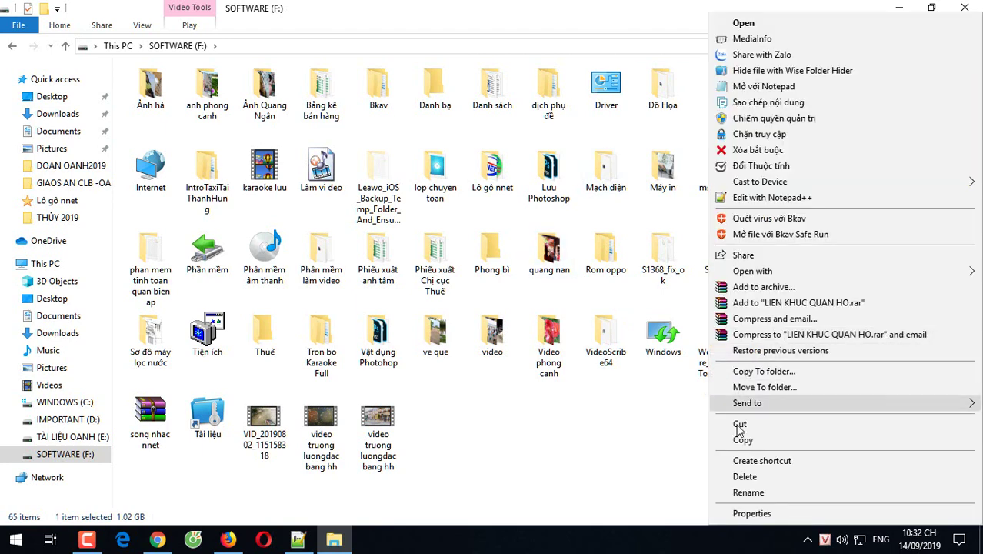
{"action": "left_click", "coordinate": [751, 513]}
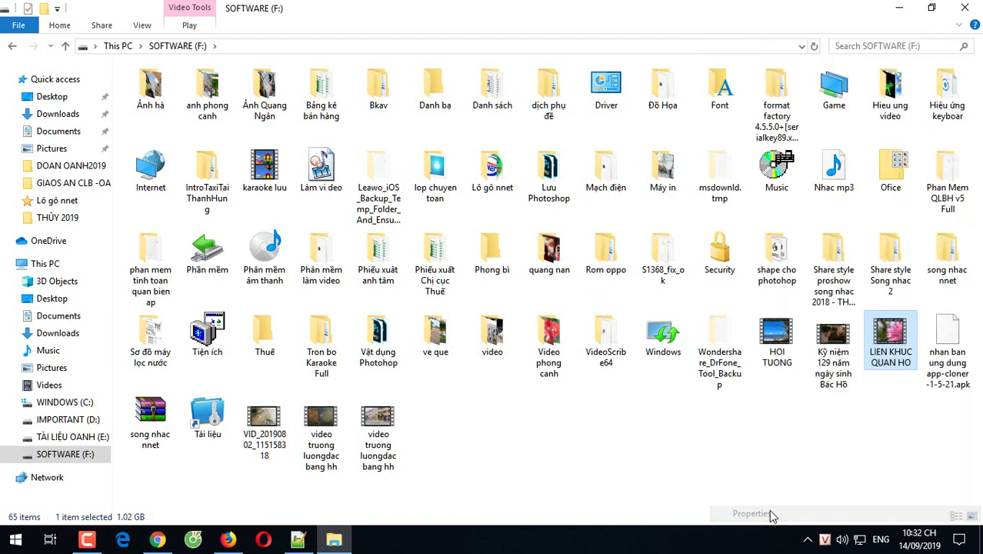
{"action": "left_click_drag", "start_coordinate": [898, 166], "coordinate": [616, 122]}
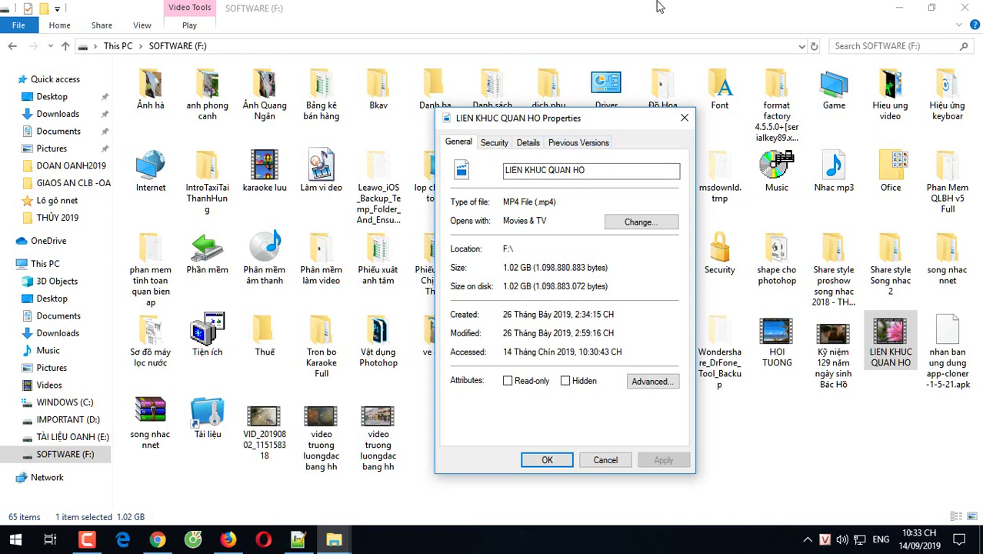
{"action": "left_click", "coordinate": [529, 146]}
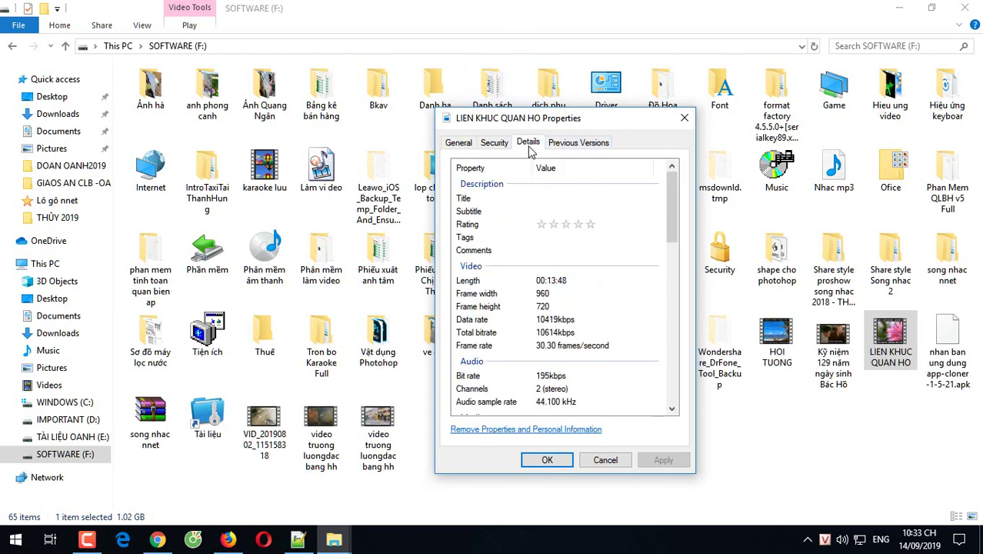
Set the video's Title to "Liên khúc quan họ , nghe rất êm ái" and try a five-star rating.
{"action": "left_click", "coordinate": [536, 199]}
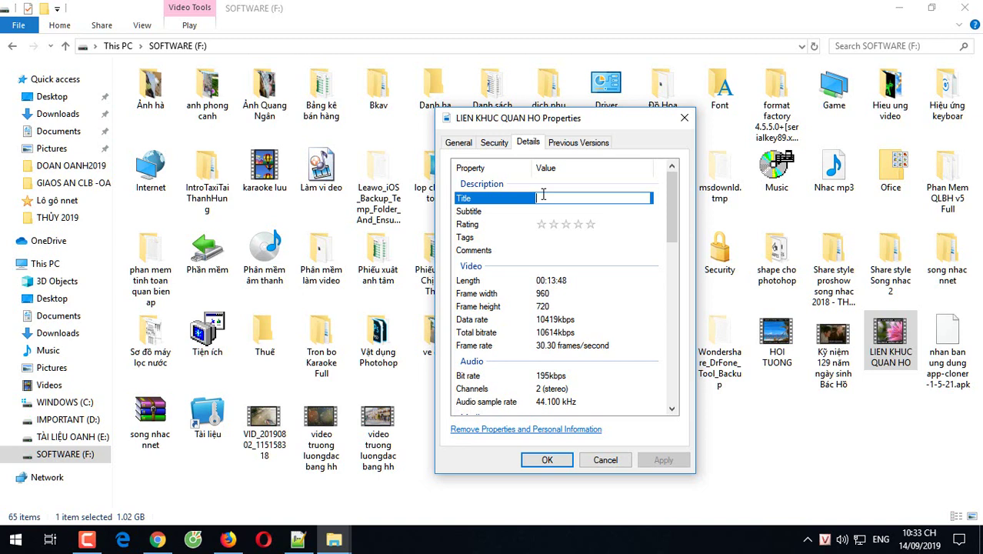
{"action": "type", "text": "Liên "}
{"action": "type", "text": "khuc"}
{"action": "type", "text": " quan "}
{"action": "type", "text": "họ"}
{"action": "type", "text": ","}
{"action": "type", "text": " g"}
{"action": "key", "text": "BackSpace"}
{"action": "type", "text": "nghe"}
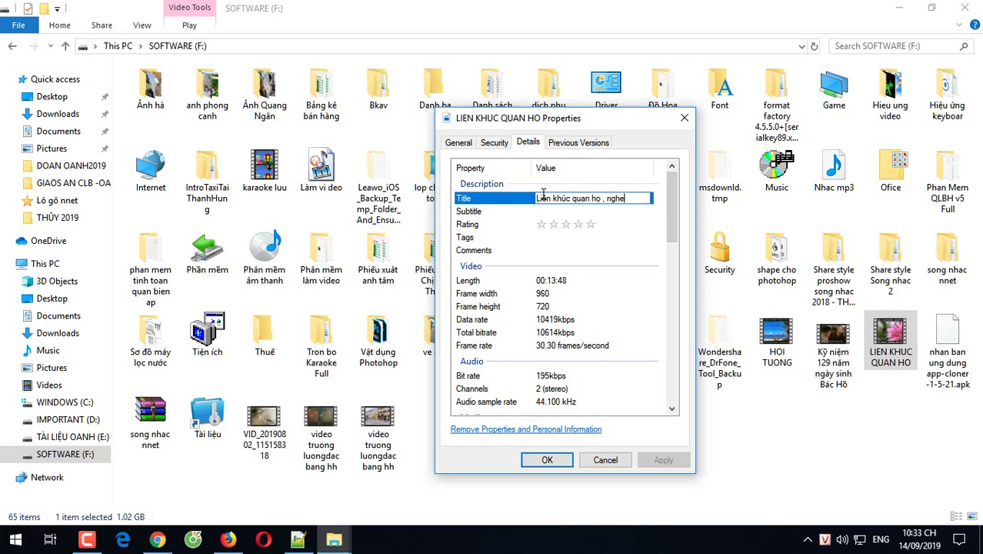
{"action": "type", "text": " là thi"}
{"action": "key", "text": "BackSpace"}
{"action": "key", "text": "BackSpace"}
{"action": "key", "text": "BackSpace"}
{"action": "key", "text": "BackSpace"}
{"action": "key", "text": "BackSpace"}
{"action": "key", "text": "BackSpace"}
{"action": "type", "text": "rất êm ái"}
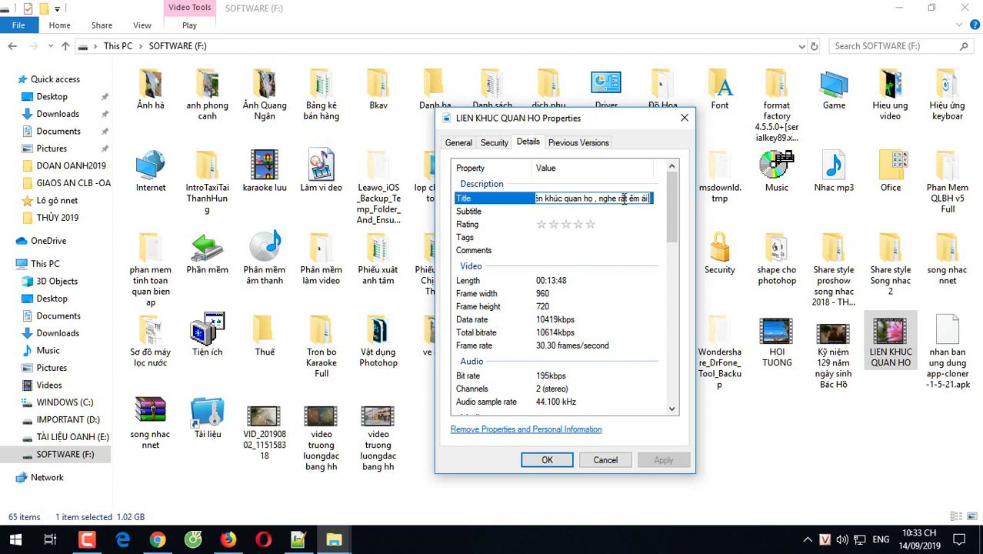
{"action": "left_click", "coordinate": [593, 226]}
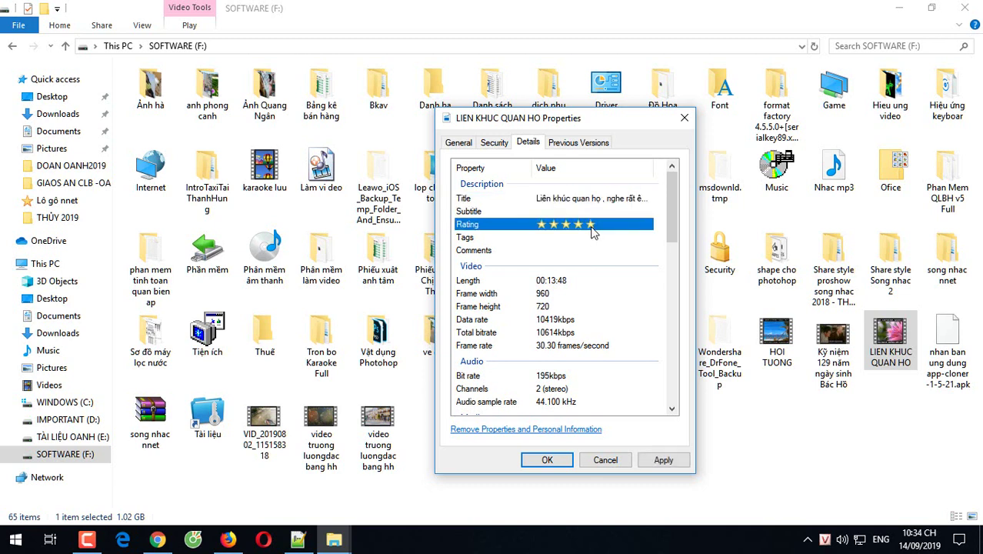
Start the video's Tags with the keywords "liên khúc , lien khuc,".
{"action": "left_click", "coordinate": [550, 238]}
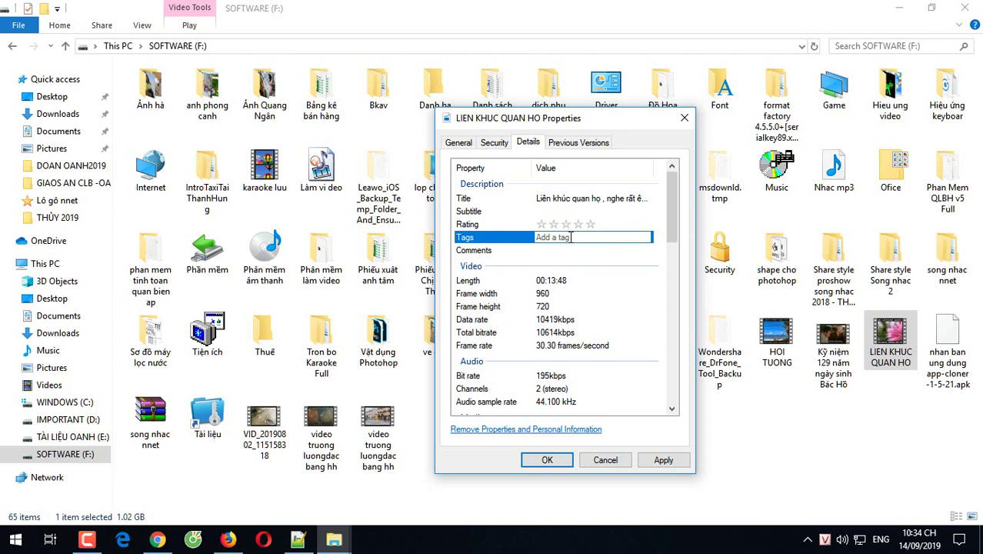
{"action": "type", "text": "lie;"}
{"action": "type", "text": "en khu"}
{"action": "type", "text": "c"}
{"action": "key", "text": "BackSpace"}
{"action": "key", "text": "BackSpace"}
{"action": "type", "text": "uc"}
{"action": "type", "text": " li"}
{"action": "type", "text": "en khuc,"}
{"action": "type", "text": " ;"}
{"action": "key", "text": "BackSpace"}
Add the keywords "liên khúc quan họ, lien khuc quan họ," to the Tags.
{"action": "type", "text": "lie"}
{"action": "type", "text": "n khúc;"}
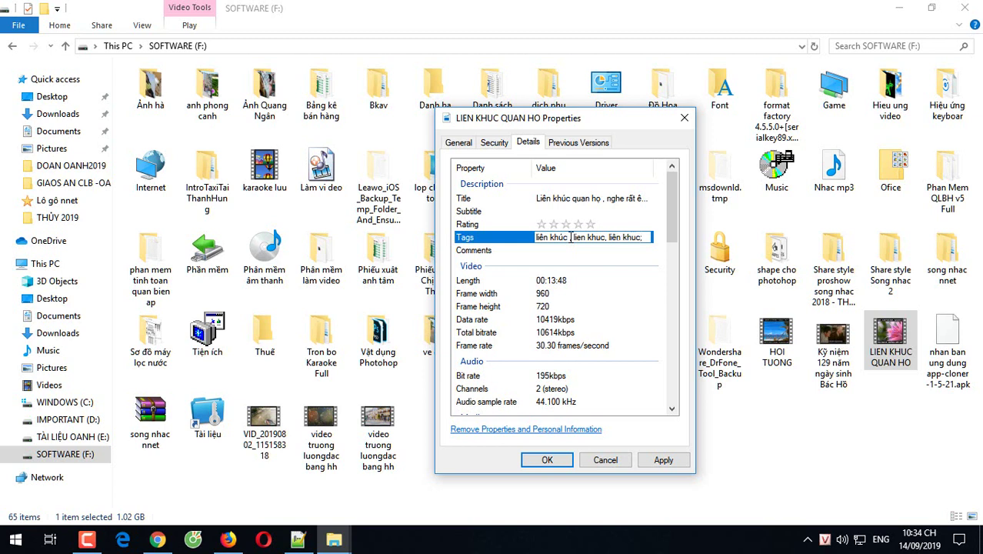
{"action": "key", "text": "BackSpace"}
{"action": "type", "text": "quan"}
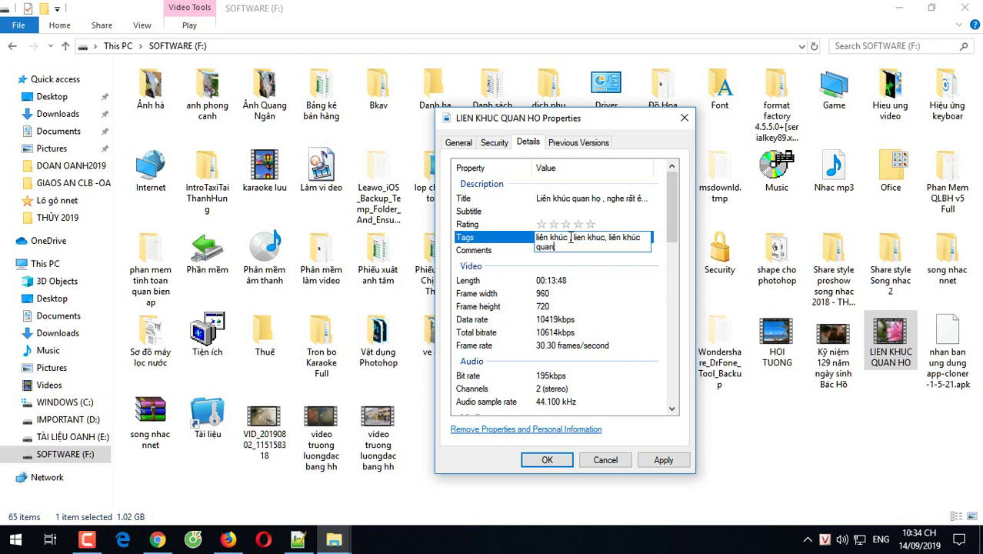
{"action": "type", "text": " họ, liê"}
{"action": "key", "text": "BackSpace"}
{"action": "type", "text": "ên khuc;"}
{"action": "key", "text": "BackSpace"}
{"action": "type", "text": "quan họ, ngye;"}
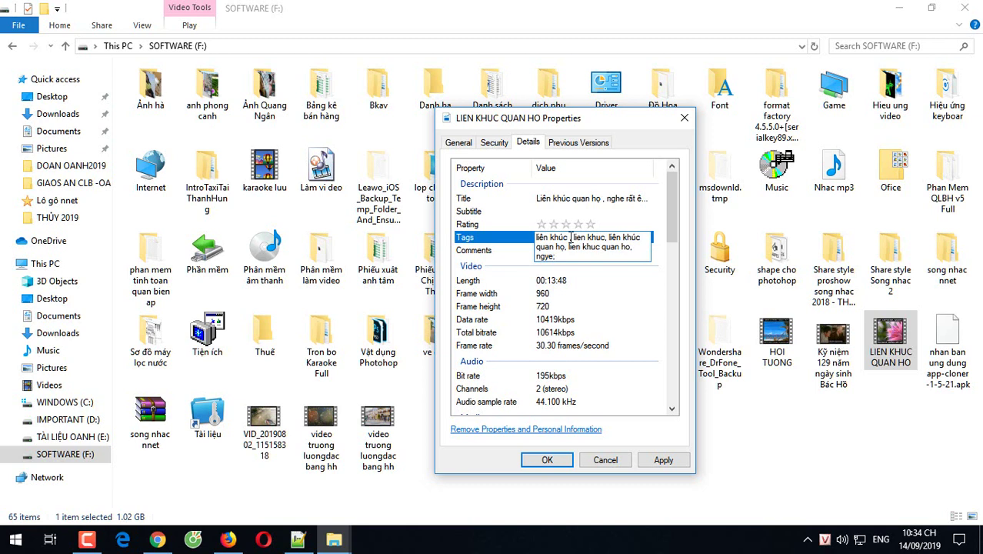
Complete the Tags with "nghe rất êm ai, nghe em ai, nghe êm ai , quan ho , quan họ".
{"action": "key", "text": "BackSpace"}
{"action": "key", "text": "BackSpace"}
{"action": "type", "text": "he rất êm ai, nghe em ai, nghe"}
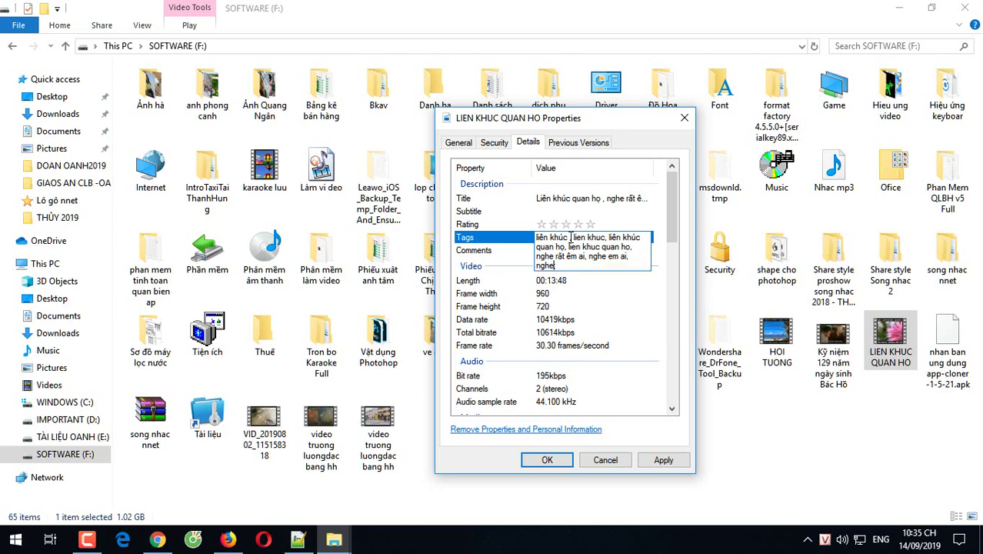
{"action": "type", "text": " em ai;"}
{"action": "key", "text": "BackSpace"}
{"action": "type", "text": ", quan"}
{"action": "type", "text": " ho , "}
{"action": "type", "text": "quan"}
{"action": "type", "text": " ,ho"}
{"action": "type", "text": " k"}
{"action": "key", "text": "BackSpace"}
{"action": "key", "text": "BackSpace"}
{"action": "type", "text": ";"}
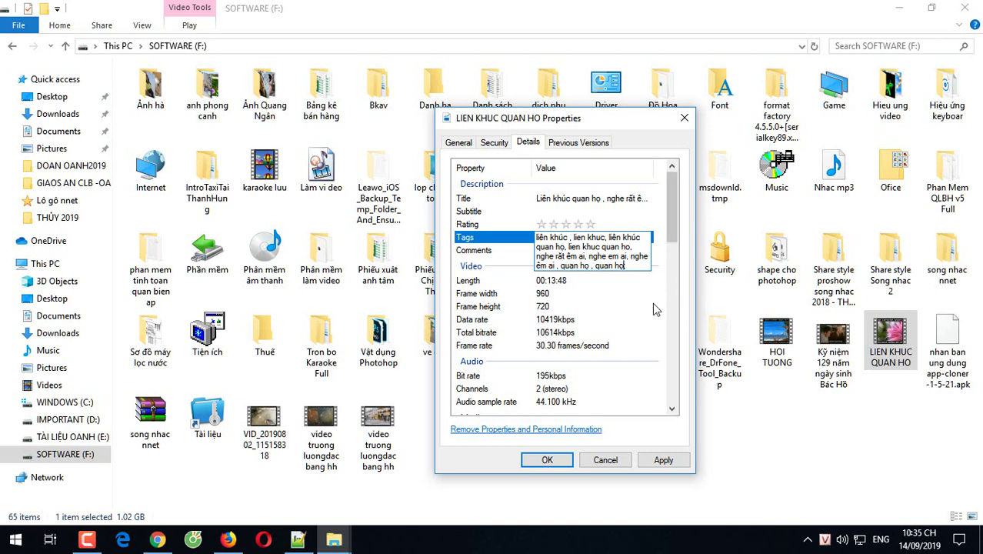
{"action": "left_click", "coordinate": [652, 305]}
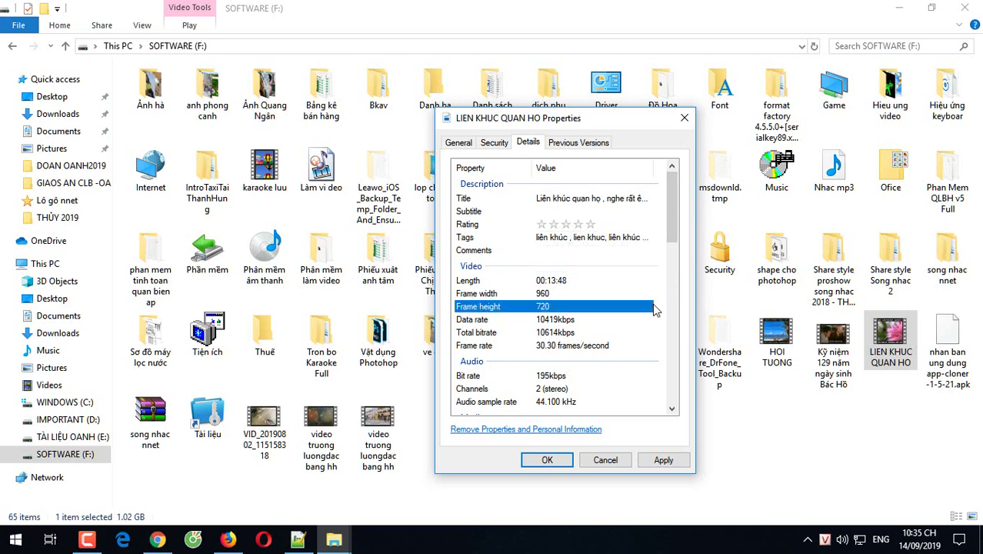
Look through the remaining detail properties, from the Comments field down to the File information.
{"action": "left_click", "coordinate": [593, 250]}
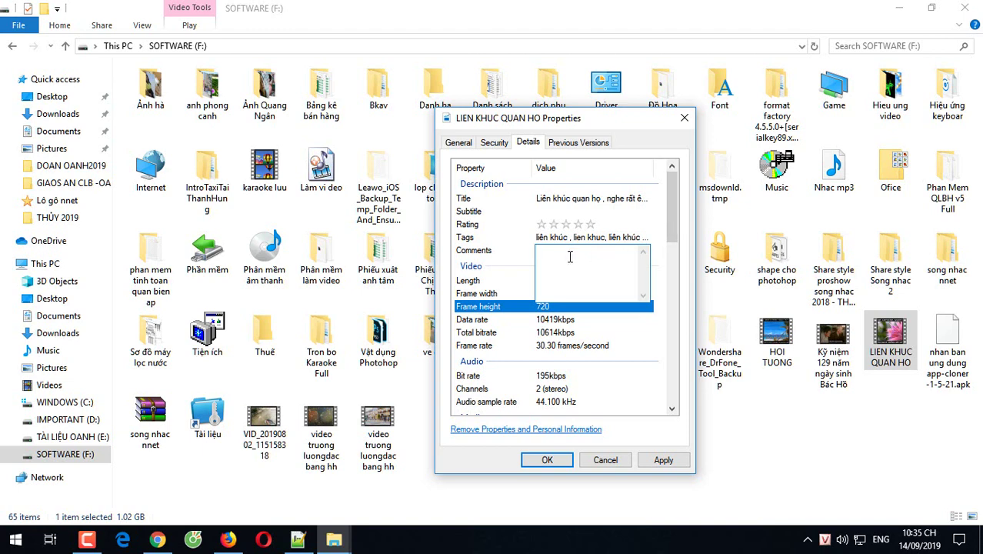
{"action": "left_click", "coordinate": [671, 204]}
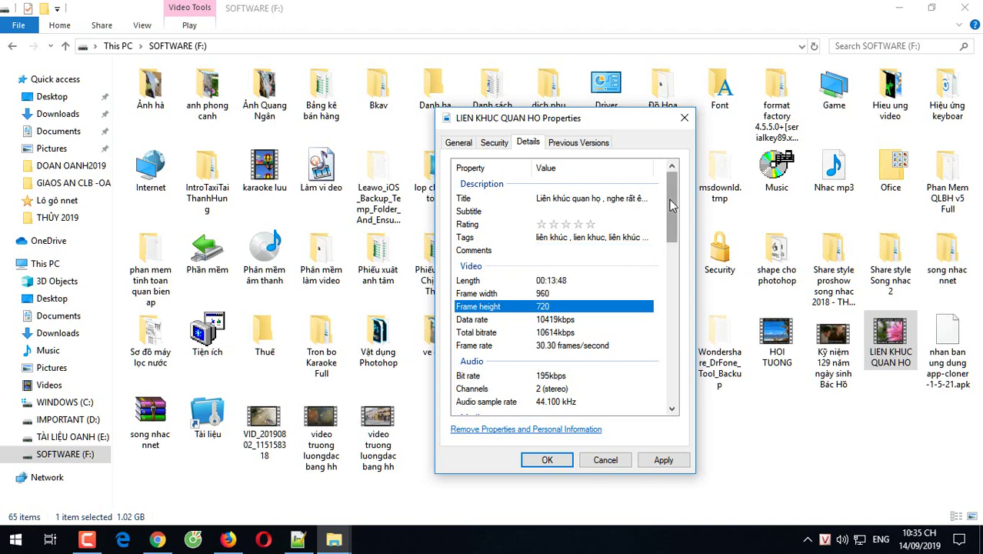
{"action": "left_click_drag", "start_coordinate": [671, 203], "coordinate": [663, 377]}
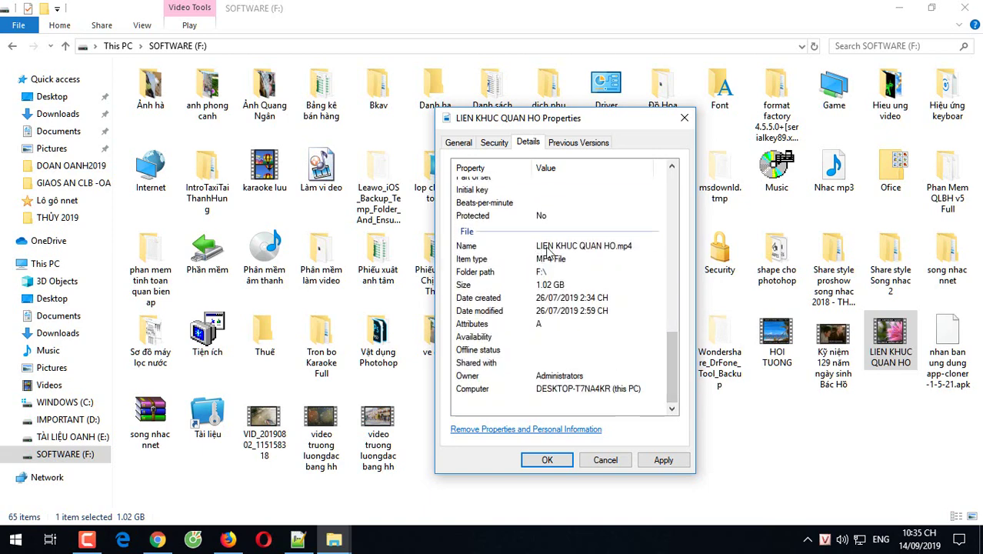
{"action": "scroll", "coordinate": [671, 376], "scroll_direction": "up", "scroll_amount": 1}
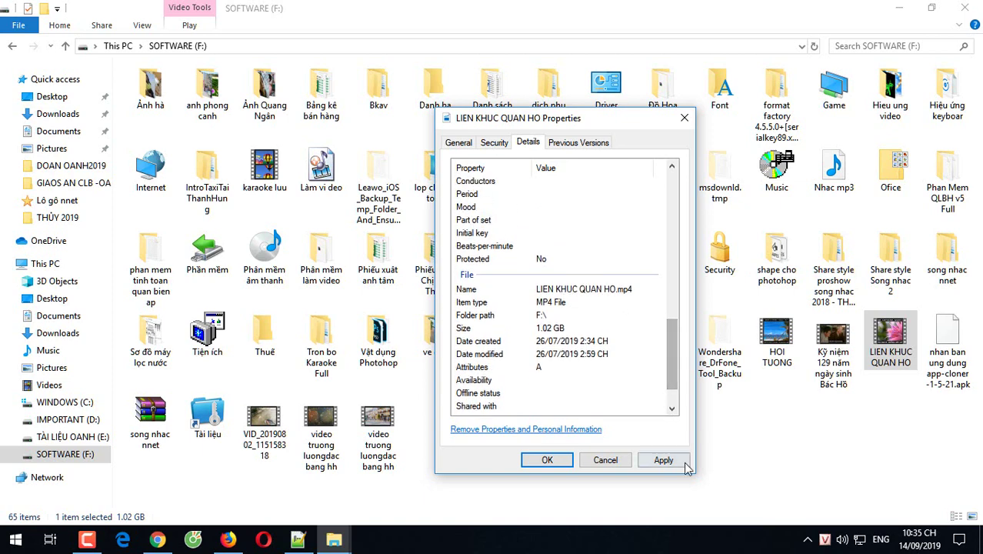
{"action": "left_click", "coordinate": [585, 291]}
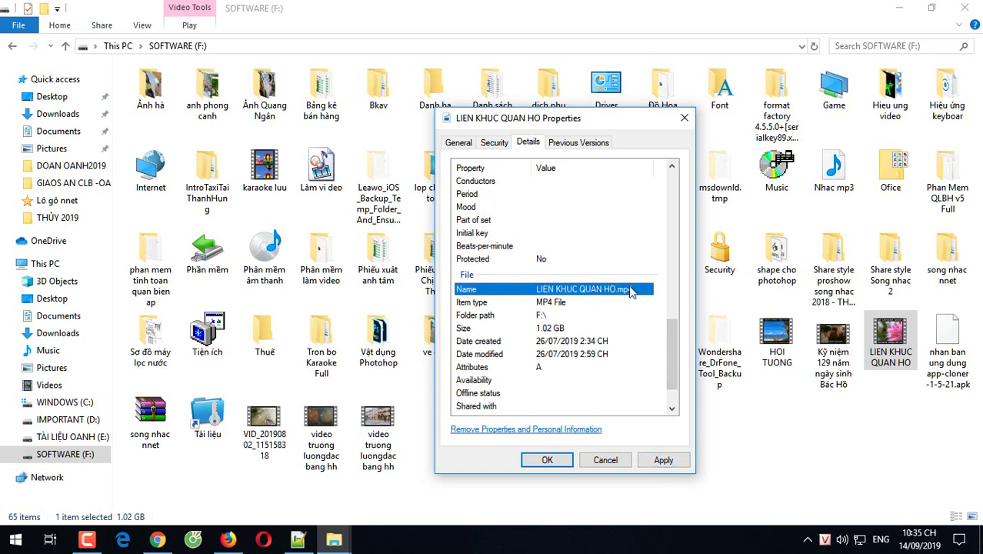
{"action": "key", "text": "Page_Up"}
{"action": "left_click_drag", "start_coordinate": [679, 266], "coordinate": [669, 396]}
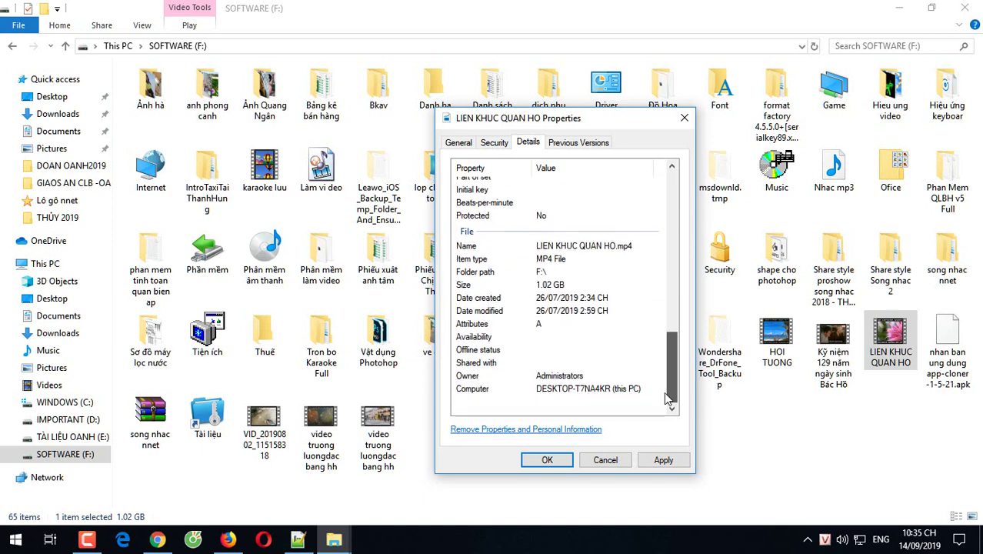
Apply the property changes, close the properties window and minimize the folder window.
{"action": "left_click", "coordinate": [664, 465]}
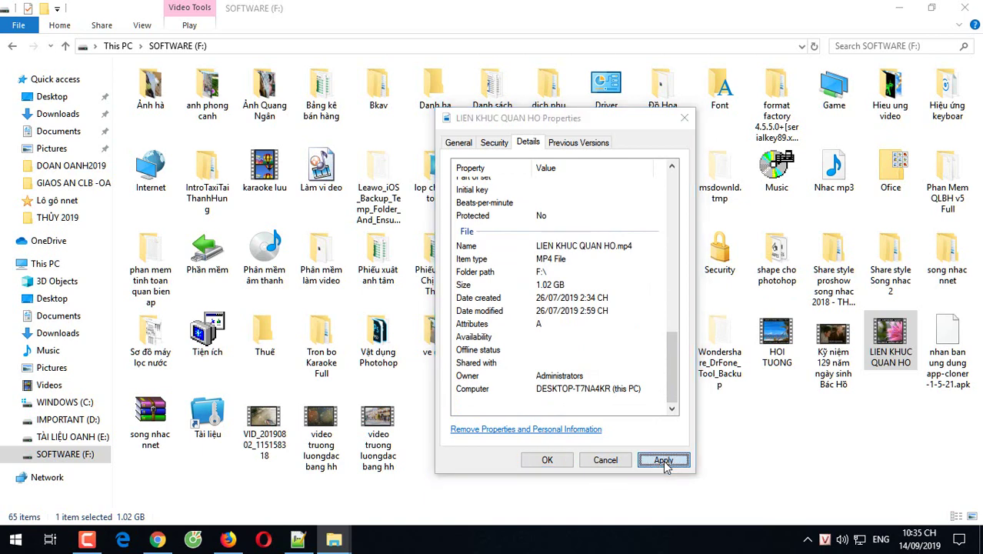
{"action": "left_click", "coordinate": [547, 460]}
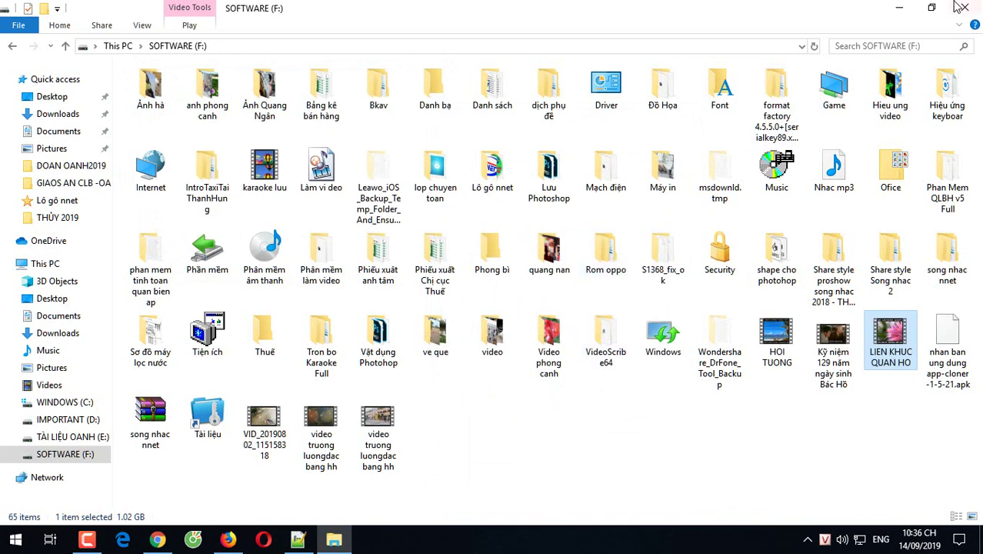
{"action": "left_click", "coordinate": [900, 10]}
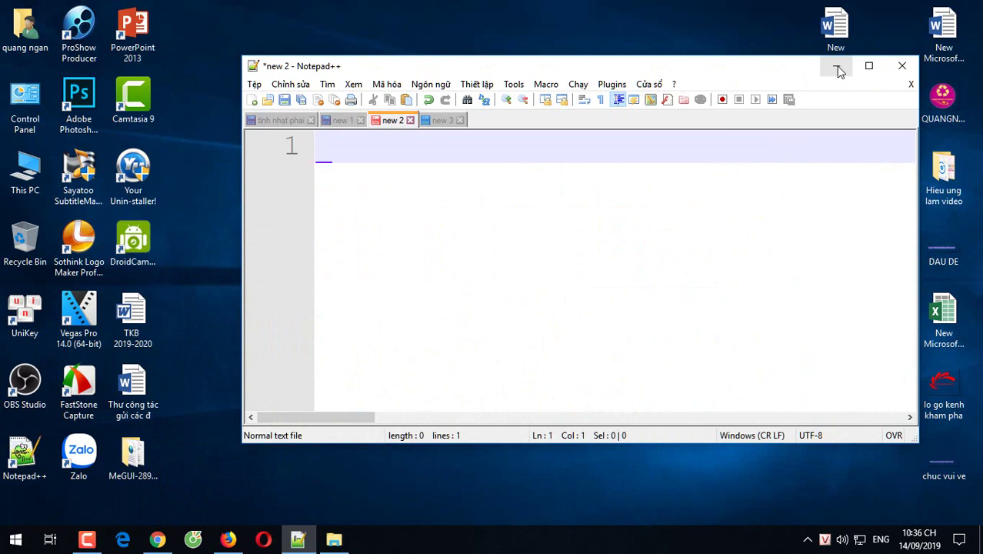
Switch to Chrome and show the YouTube Creator Studio dashboard.
{"action": "left_click", "coordinate": [157, 541]}
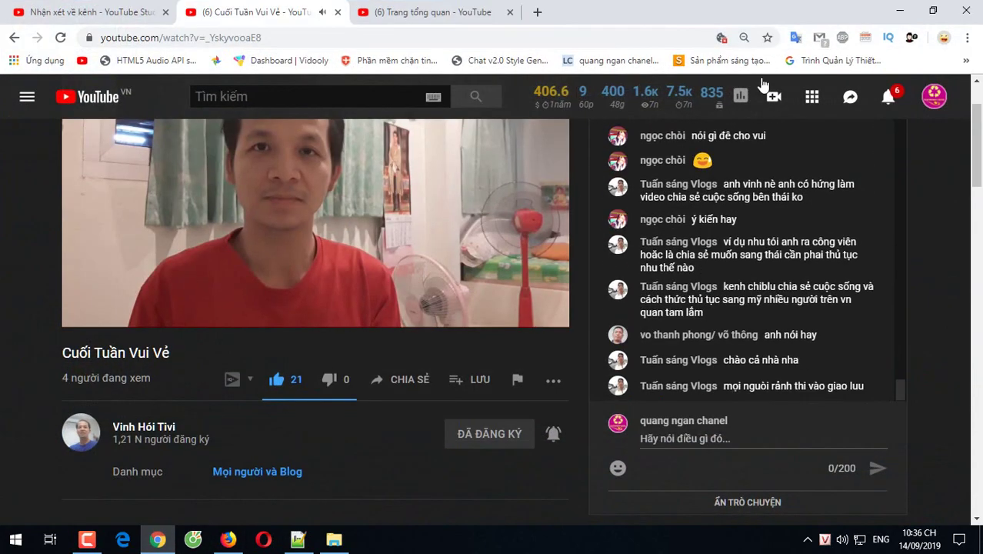
{"action": "left_click", "coordinate": [893, 10]}
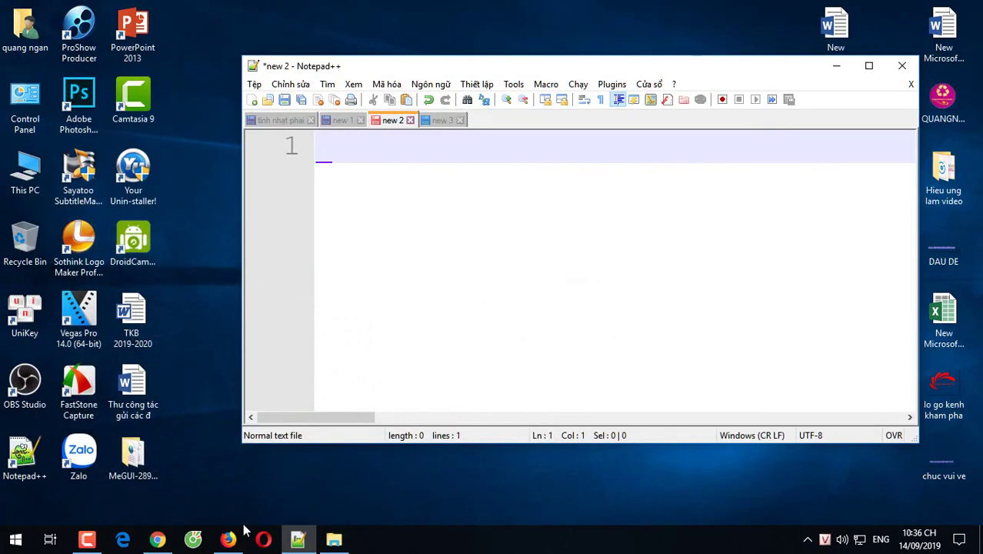
{"action": "left_click", "coordinate": [157, 541]}
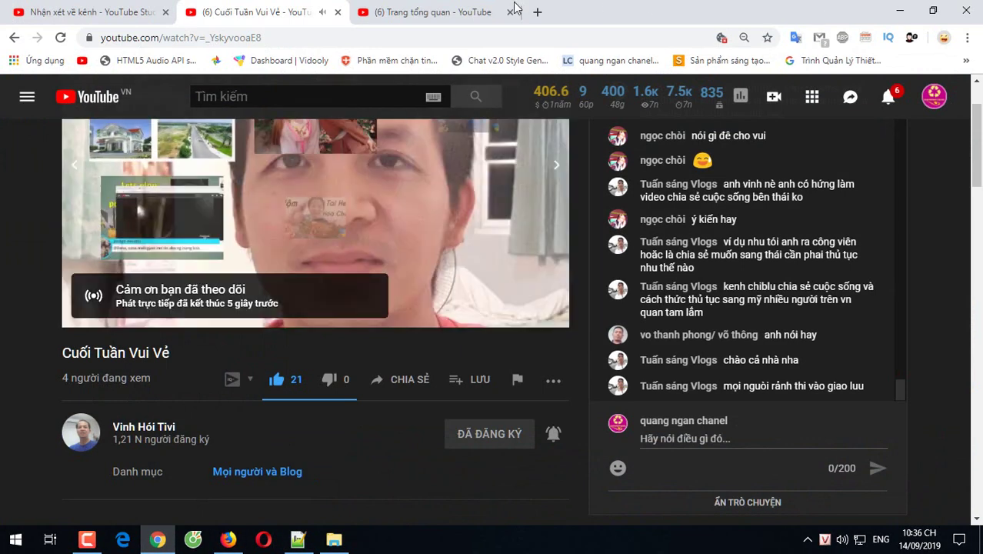
{"action": "left_click", "coordinate": [514, 10]}
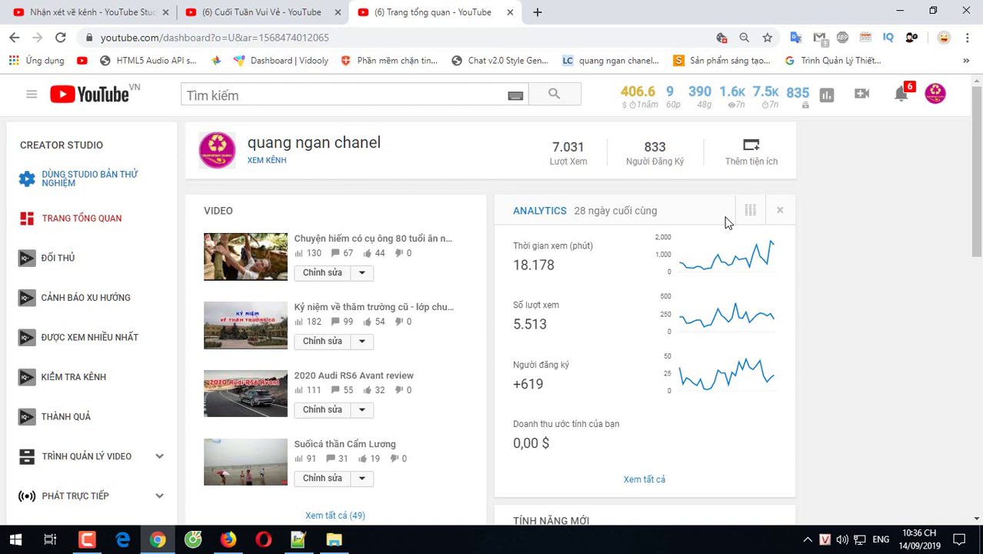
Open the video "Chuyện hiếm có cụ ông 80 tuổi ăn nhiều nhất" for editing at its title, description and tags fields.
{"action": "left_click", "coordinate": [312, 275]}
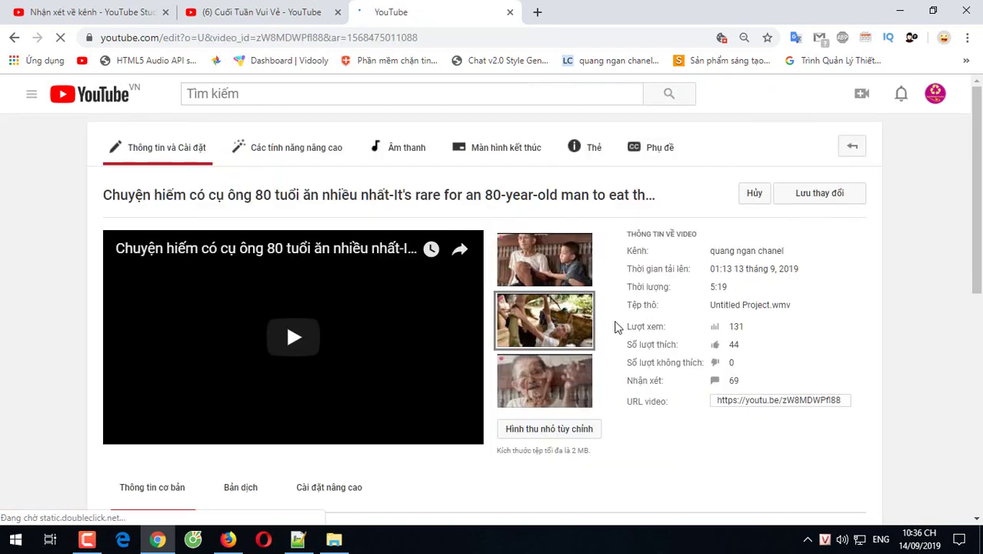
{"action": "scroll", "coordinate": [541, 403], "scroll_direction": "down", "scroll_amount": 2}
{"action": "scroll", "coordinate": [541, 403], "scroll_direction": "down", "scroll_amount": 1}
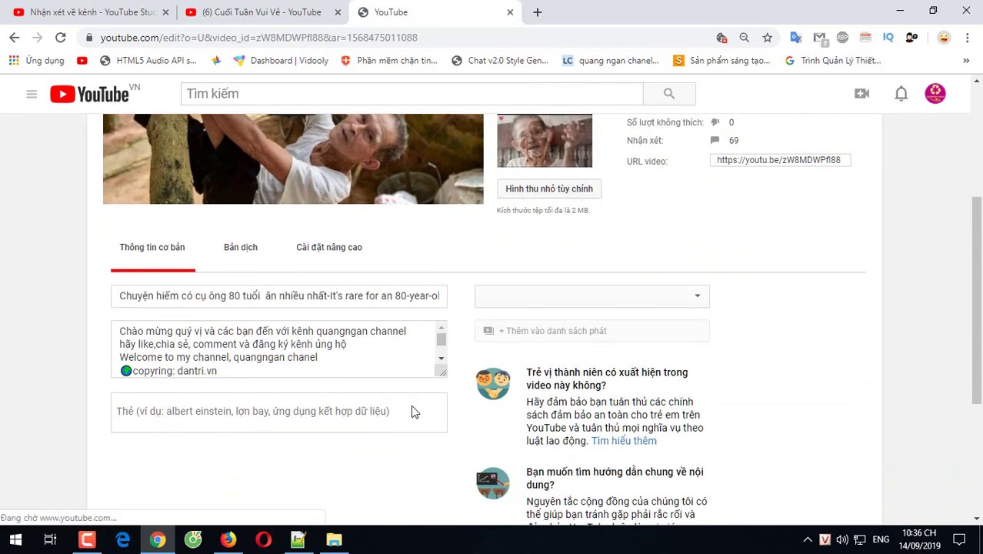
Examine the video's full title and its description text in the basic information section.
{"action": "scroll", "coordinate": [396, 364], "scroll_direction": "down", "scroll_amount": 1}
{"action": "scroll", "coordinate": [401, 362], "scroll_direction": "down", "scroll_amount": 1}
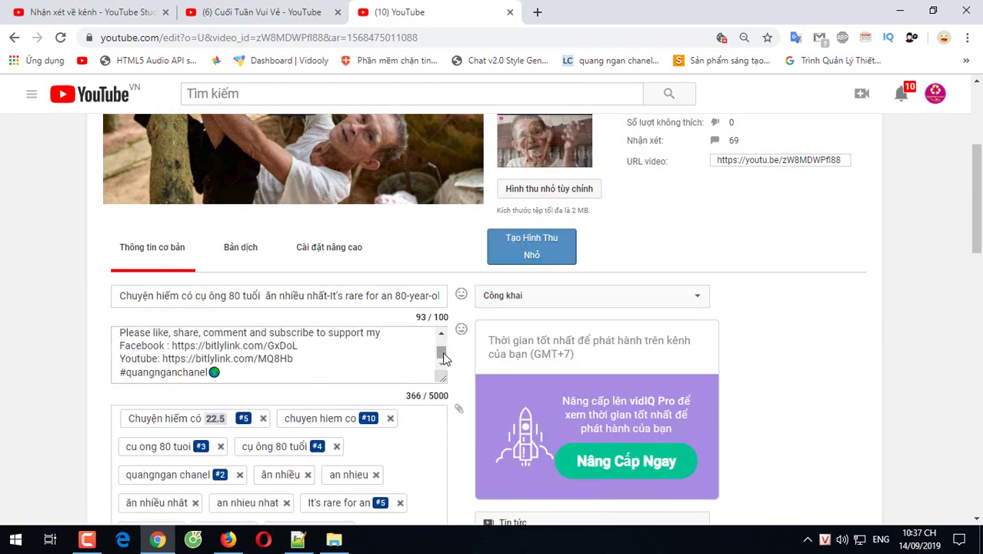
{"action": "left_click_drag", "start_coordinate": [440, 353], "coordinate": [306, 329]}
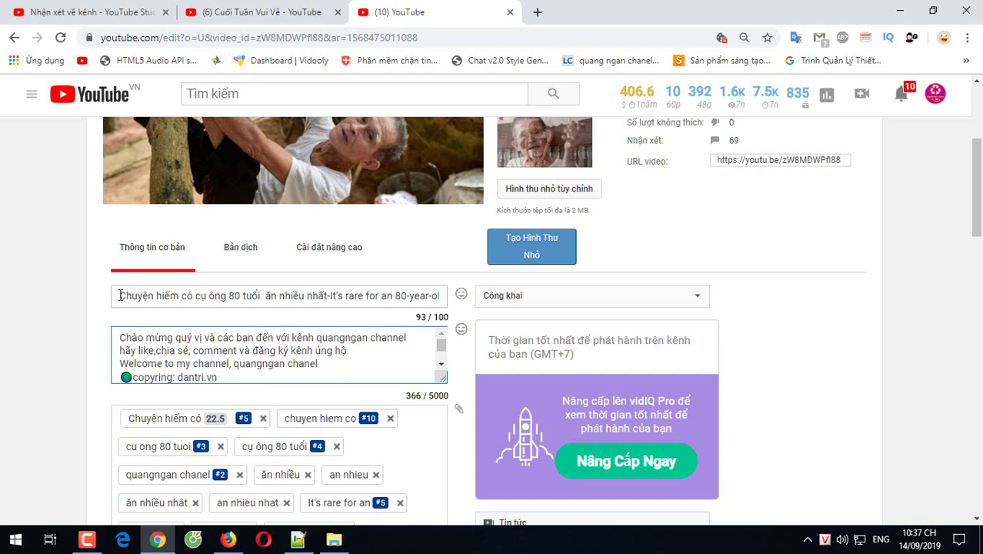
{"action": "left_click_drag", "start_coordinate": [120, 295], "coordinate": [440, 297]}
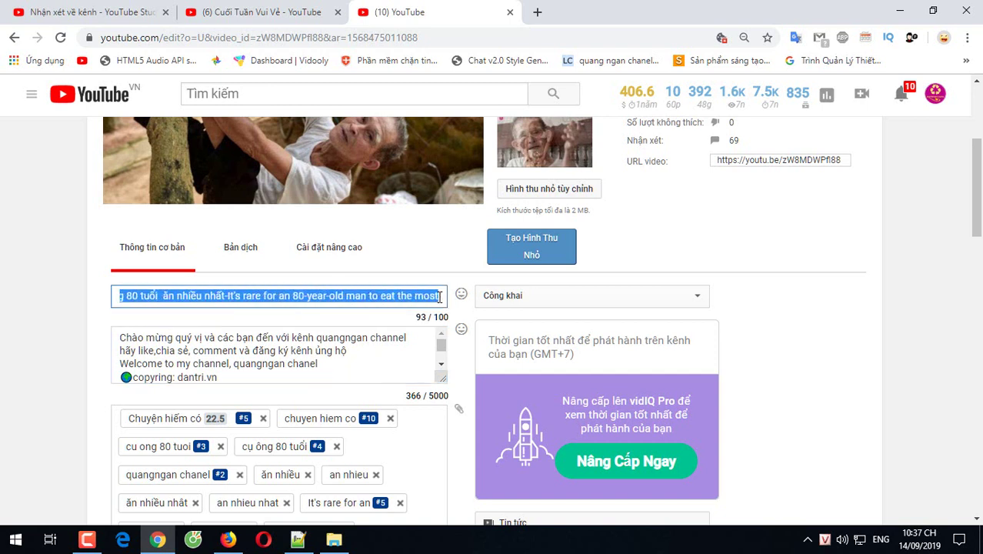
{"action": "left_click", "coordinate": [436, 348]}
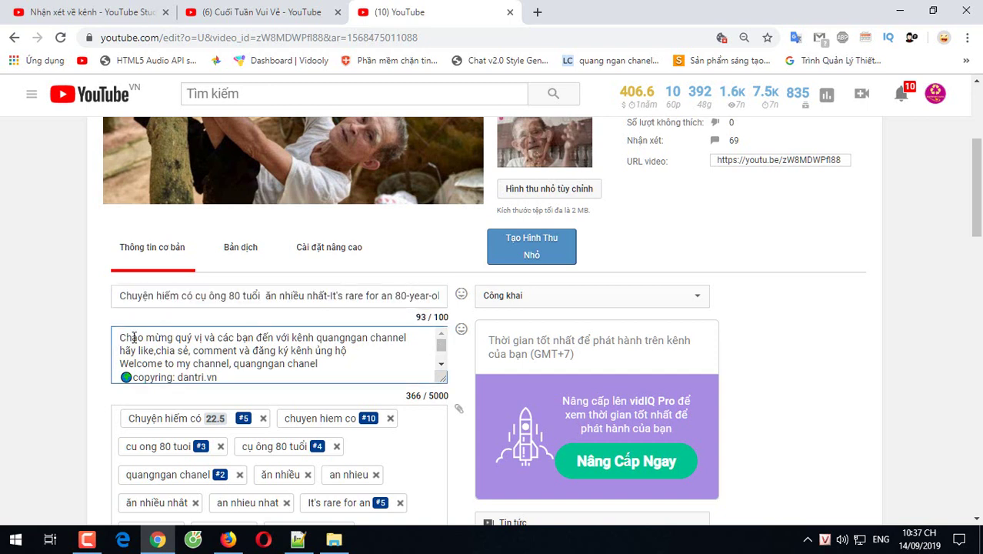
Look over the keyword tags, the video information and the links and hashtag at the end of the description.
{"action": "scroll", "coordinate": [368, 394], "scroll_direction": "down", "scroll_amount": 2}
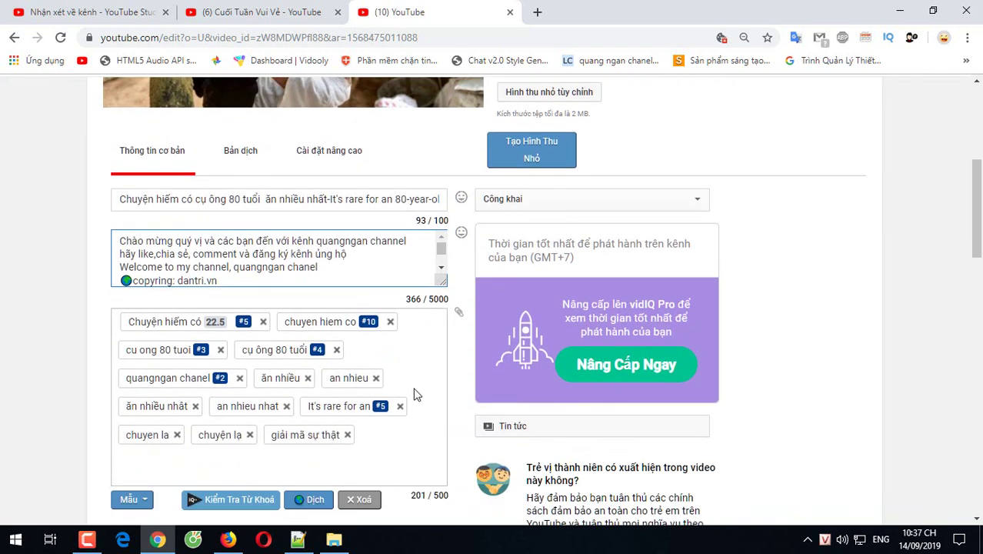
{"action": "scroll", "coordinate": [351, 342], "scroll_direction": "up", "scroll_amount": 4}
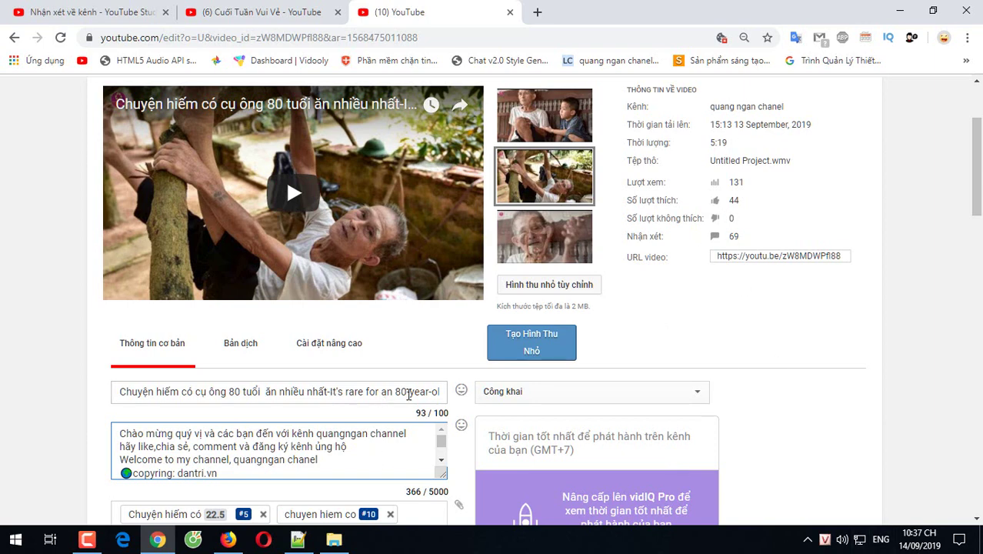
{"action": "scroll", "coordinate": [461, 354], "scroll_direction": "down", "scroll_amount": 1}
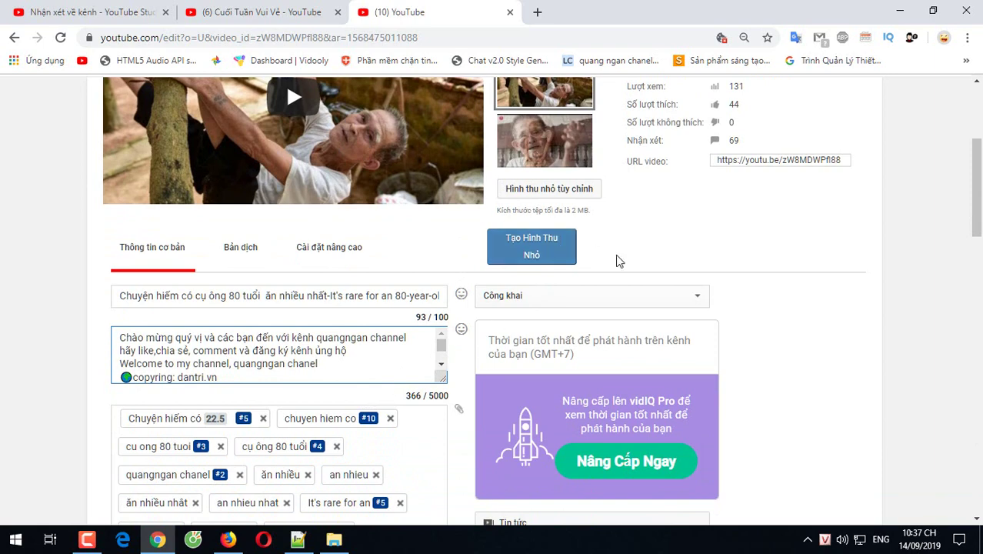
{"action": "scroll", "coordinate": [619, 257], "scroll_direction": "up", "scroll_amount": 2}
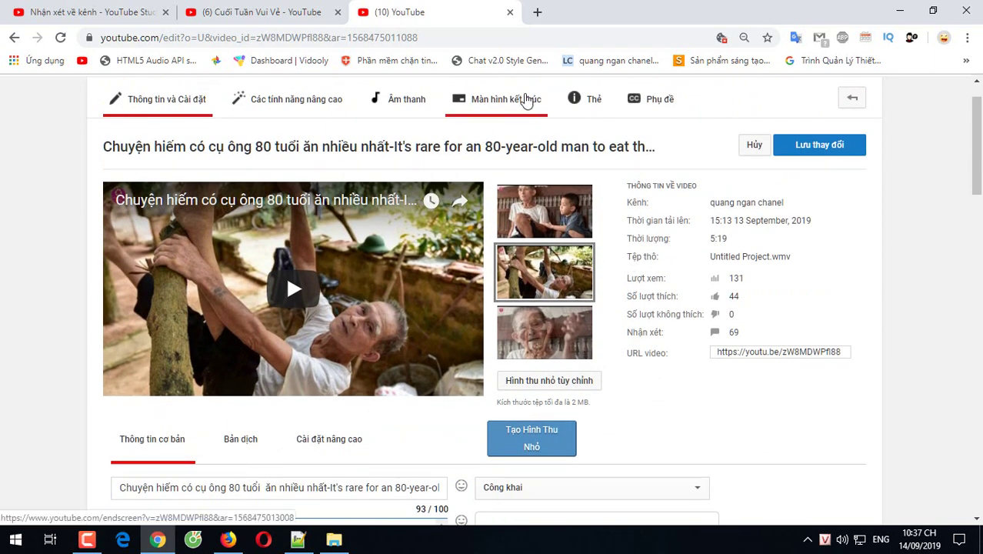
{"action": "scroll", "coordinate": [478, 340], "scroll_direction": "down", "scroll_amount": 3}
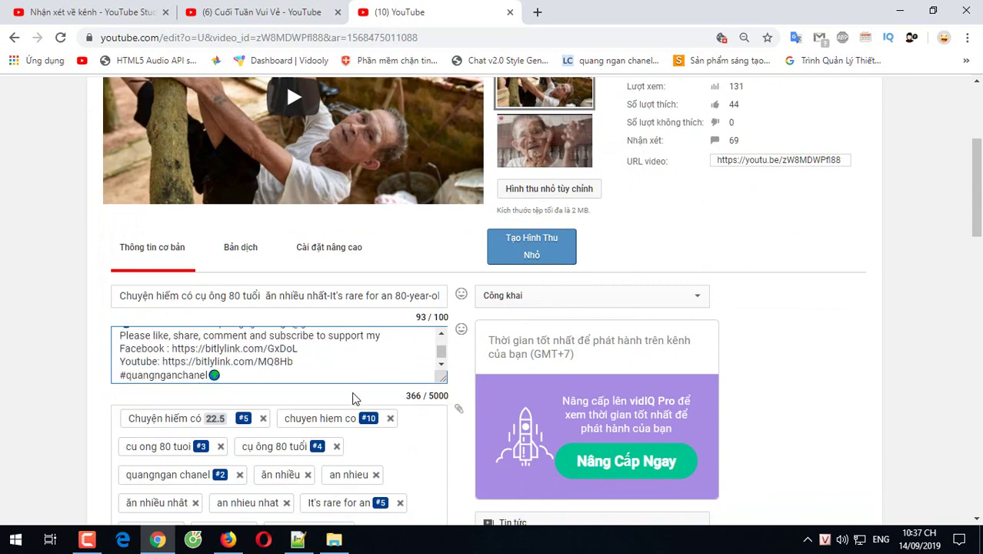
{"action": "scroll", "coordinate": [435, 408], "scroll_direction": "down", "scroll_amount": 2}
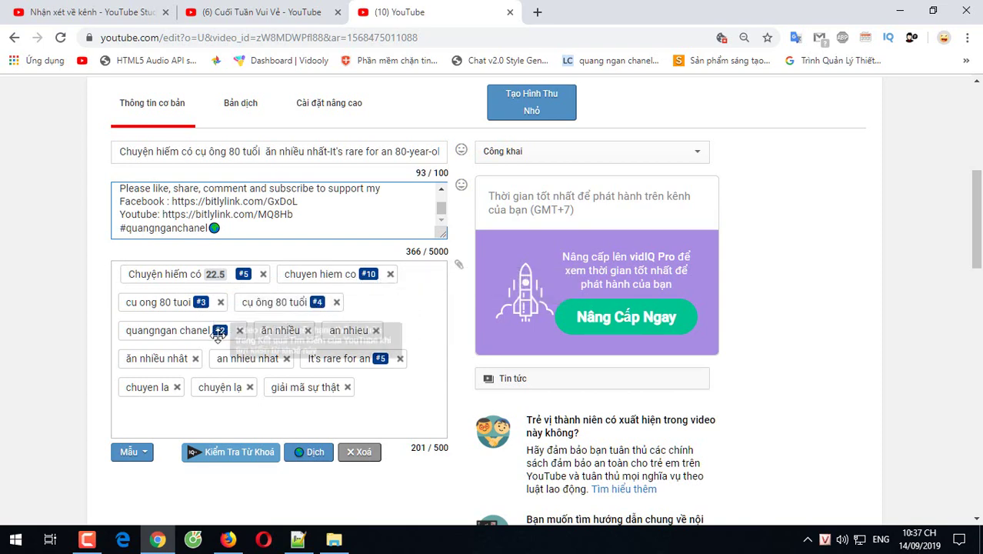
{"action": "scroll", "coordinate": [412, 388], "scroll_direction": "down", "scroll_amount": 2}
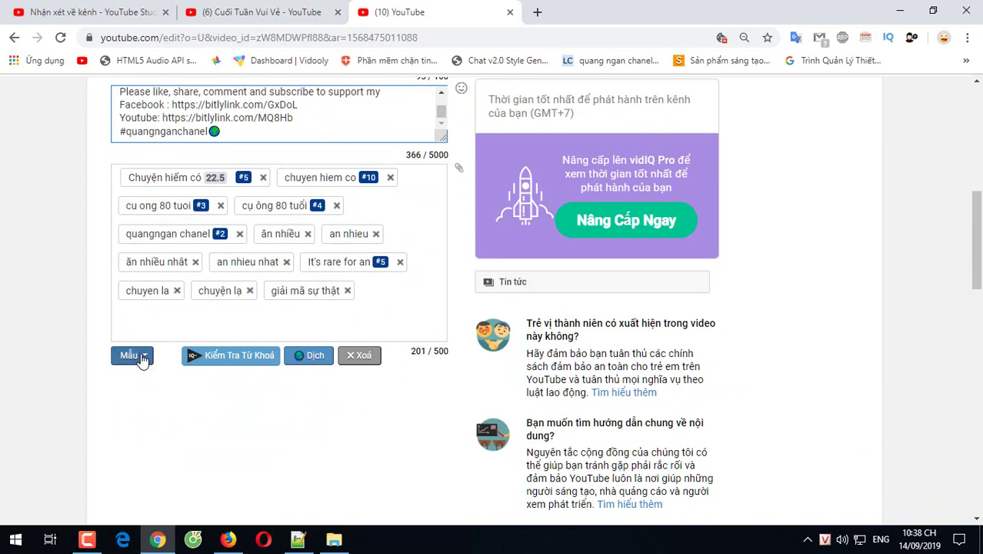
Open the tag templates for the video's tags and look through the "Nhạc rumba" template.
{"action": "left_click", "coordinate": [129, 355]}
{"action": "scroll", "coordinate": [384, 401], "scroll_direction": "down", "scroll_amount": 3}
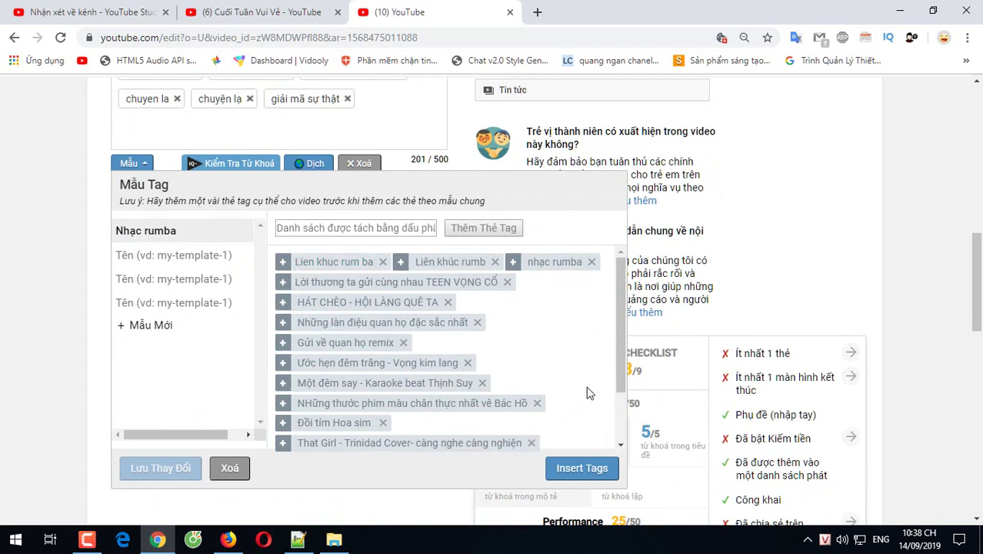
{"action": "scroll", "coordinate": [377, 323], "scroll_direction": "up", "scroll_amount": 3}
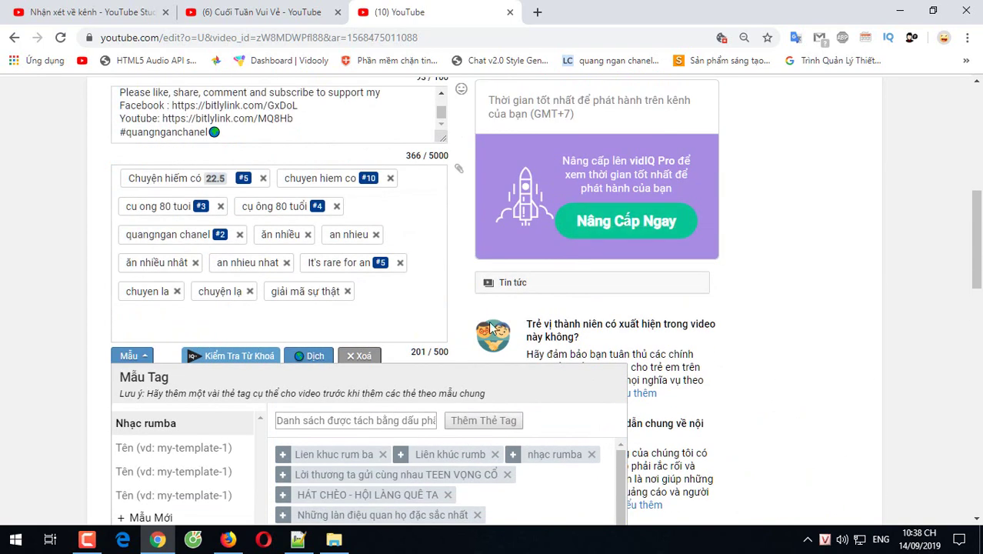
Look through the vidIQ extension's YouTube and vidIQ shortcuts, and close its popup.
{"action": "left_click", "coordinate": [889, 38]}
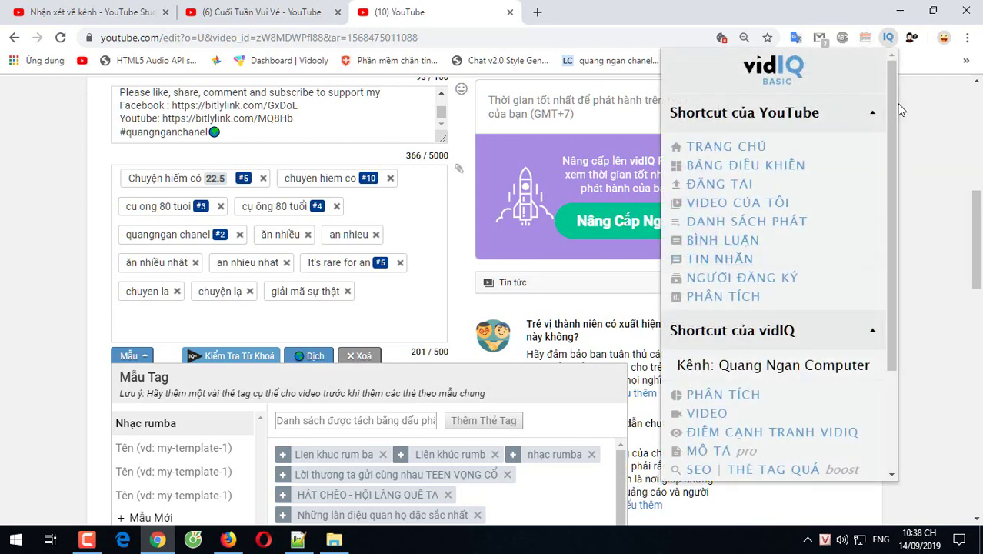
{"action": "scroll", "coordinate": [892, 118], "scroll_direction": "down", "scroll_amount": 1}
{"action": "scroll", "coordinate": [893, 121], "scroll_direction": "up", "scroll_amount": 1}
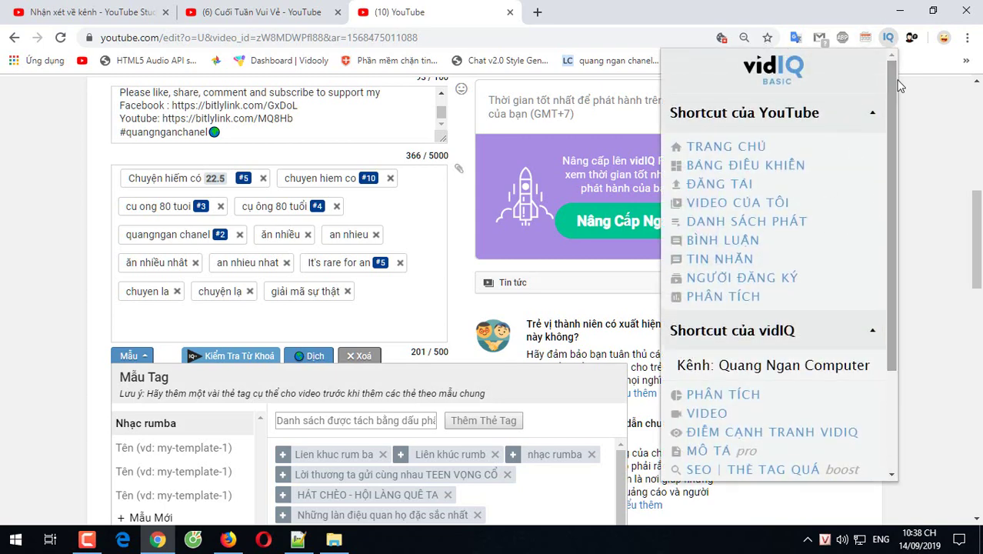
{"action": "left_click", "coordinate": [926, 216]}
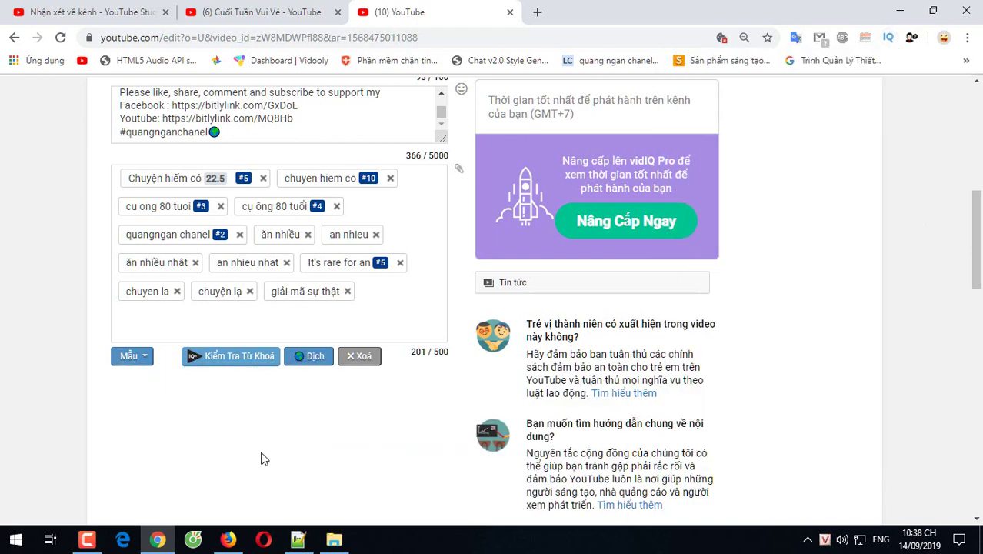
Look through the vidIQ SEO score, checklist and suggested tags below the video's basic information.
{"action": "scroll", "coordinate": [332, 395], "scroll_direction": "up", "scroll_amount": 3}
{"action": "scroll", "coordinate": [433, 417], "scroll_direction": "down", "scroll_amount": 5}
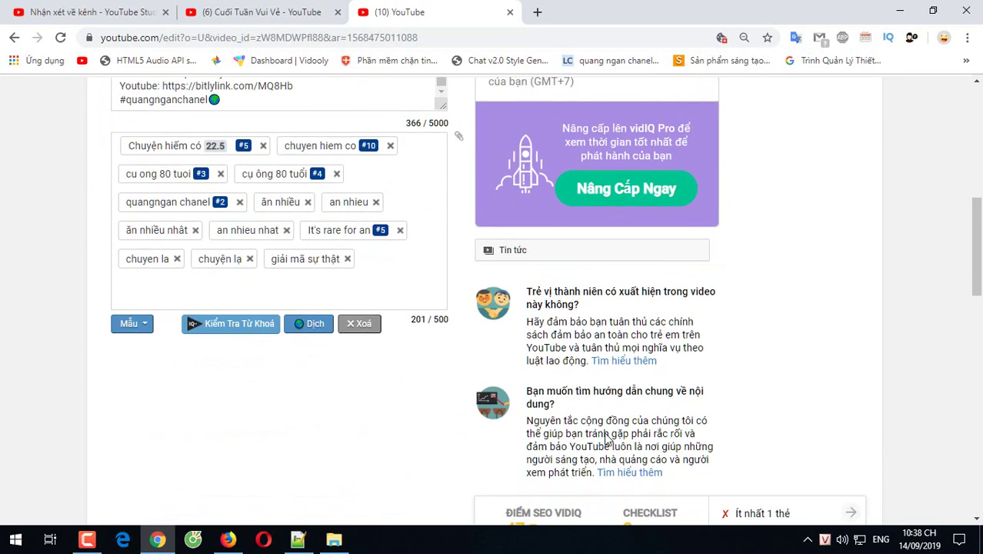
{"action": "scroll", "coordinate": [605, 438], "scroll_direction": "down", "scroll_amount": 7}
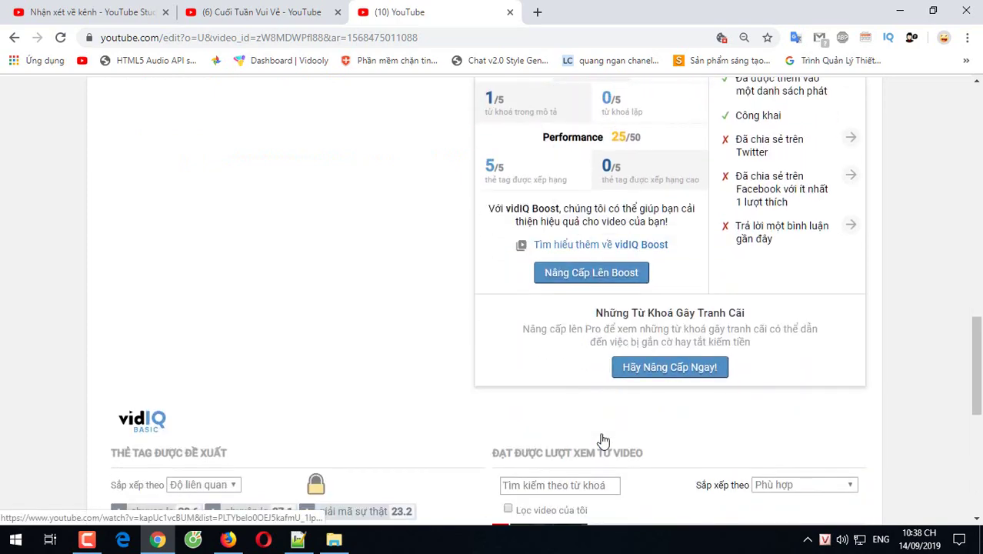
{"action": "scroll", "coordinate": [315, 343], "scroll_direction": "up", "scroll_amount": 10}
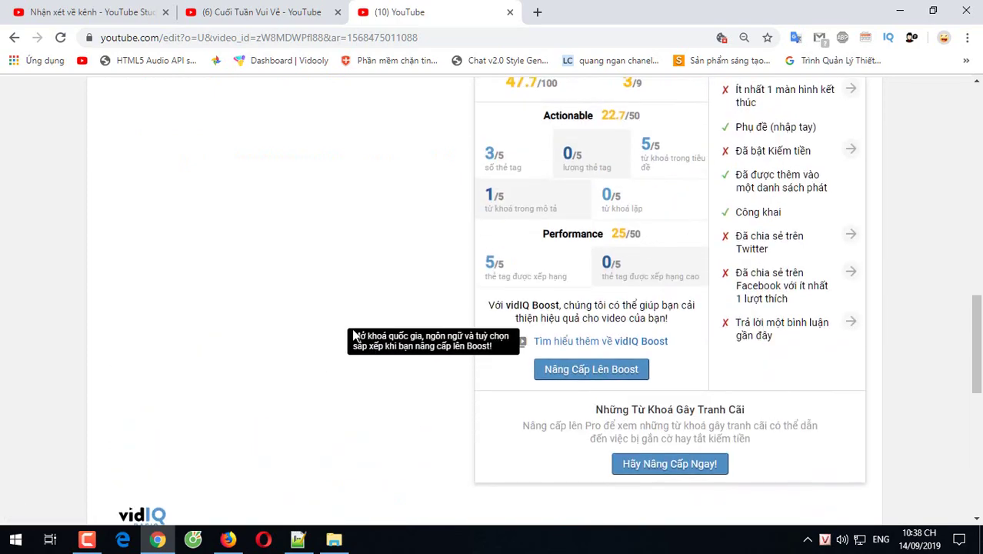
{"action": "scroll", "coordinate": [541, 256], "scroll_direction": "up", "scroll_amount": 3}
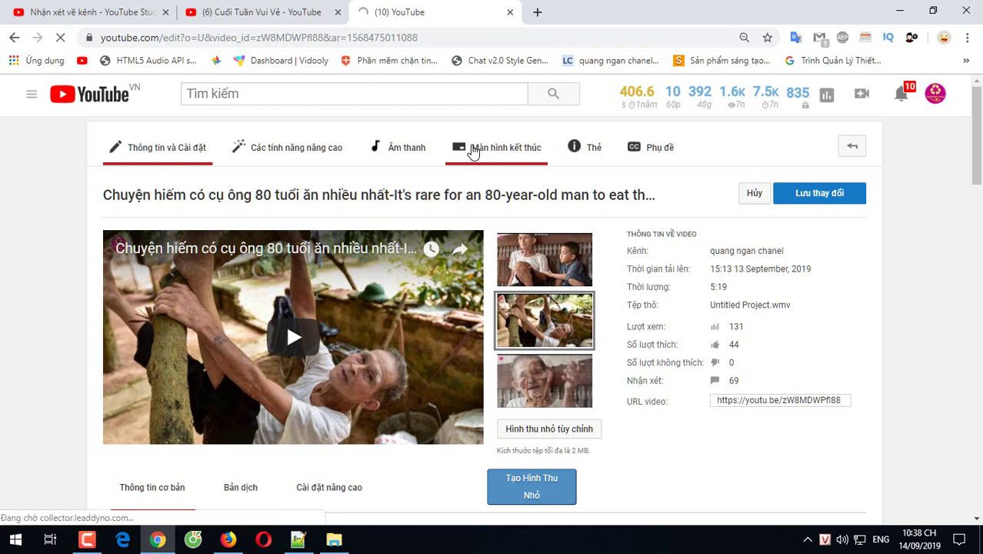
Open the video's end screen editor and add the uploaded video "Kỷ niệm về thăm trường cũ" as an element.
{"action": "left_click", "coordinate": [473, 153]}
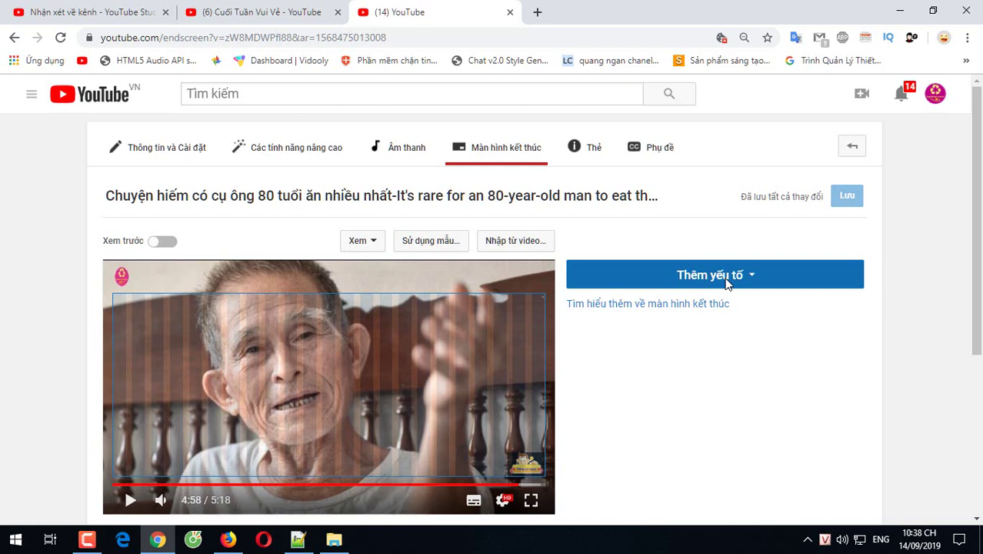
{"action": "left_click", "coordinate": [744, 279]}
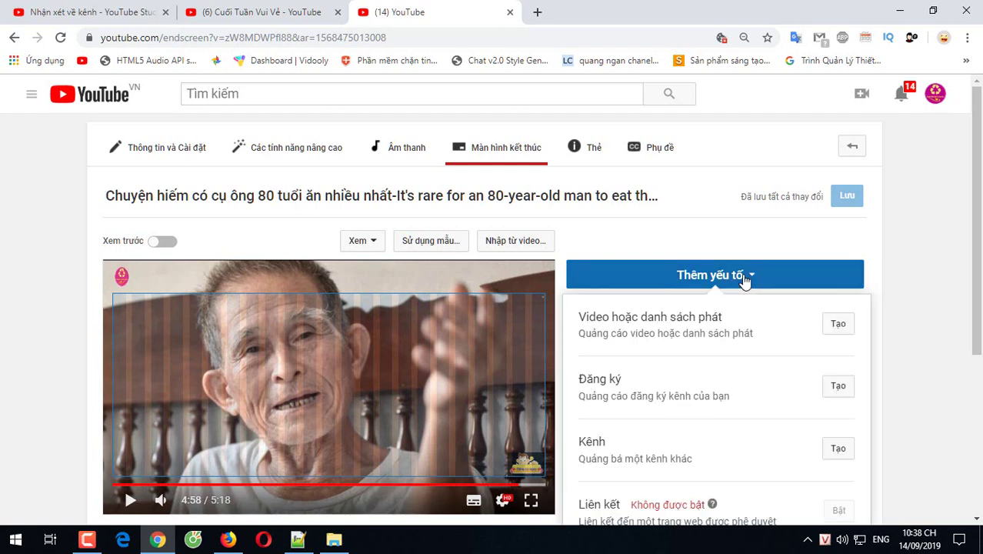
{"action": "left_click", "coordinate": [838, 325]}
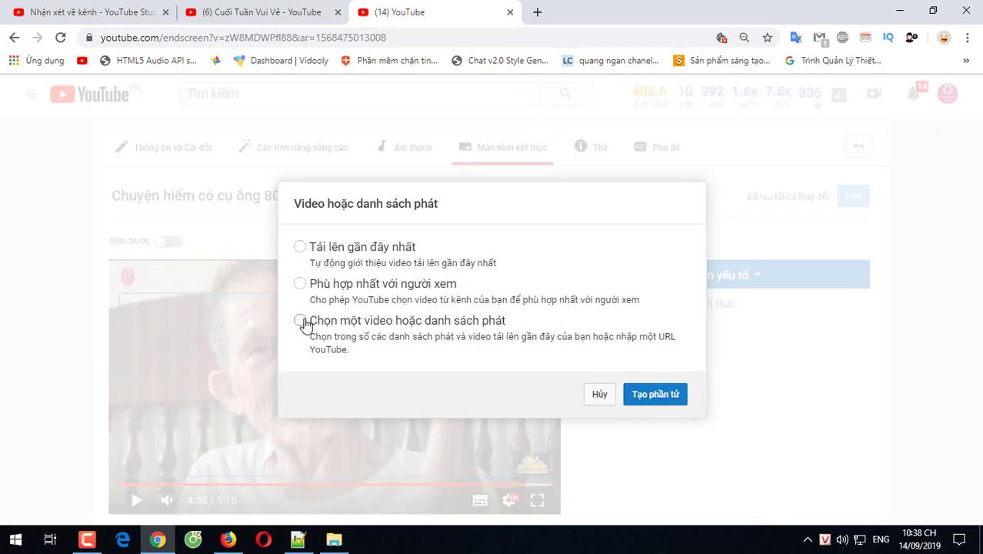
{"action": "left_click", "coordinate": [299, 320]}
{"action": "left_click", "coordinate": [360, 330]}
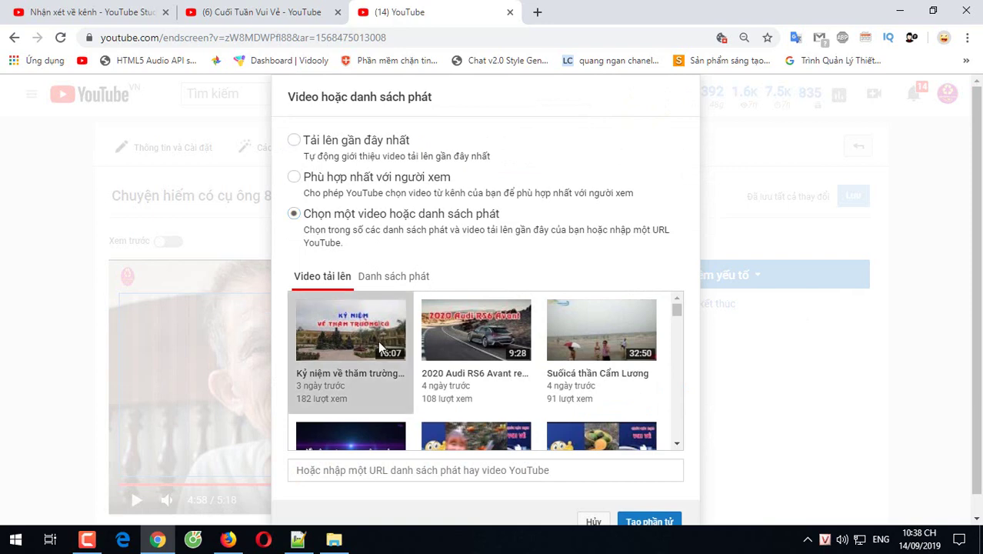
{"action": "left_click", "coordinate": [646, 522]}
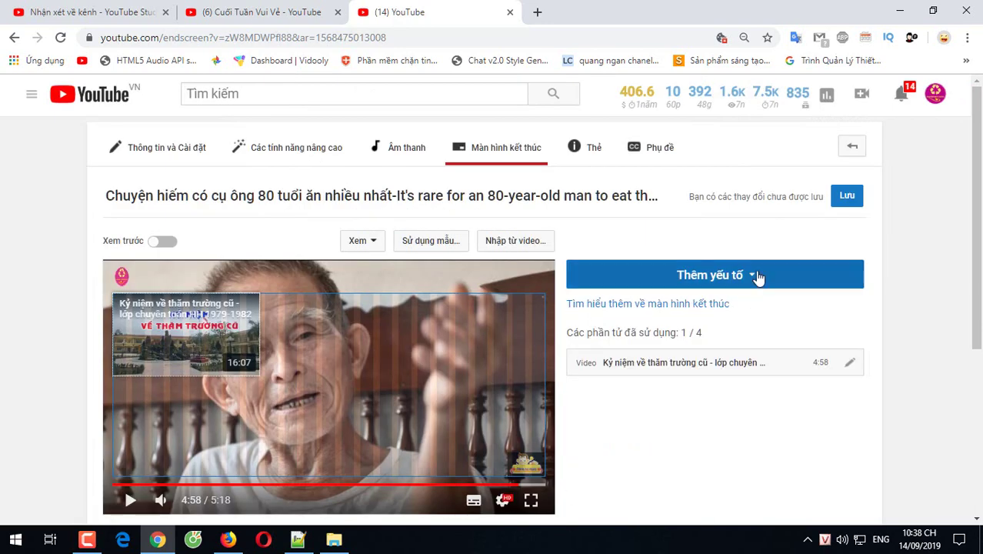
Add the uploaded video "2020 Audi RS6 Avant review" as an end screen element and place it in the frame's upper right.
{"action": "left_click", "coordinate": [757, 276]}
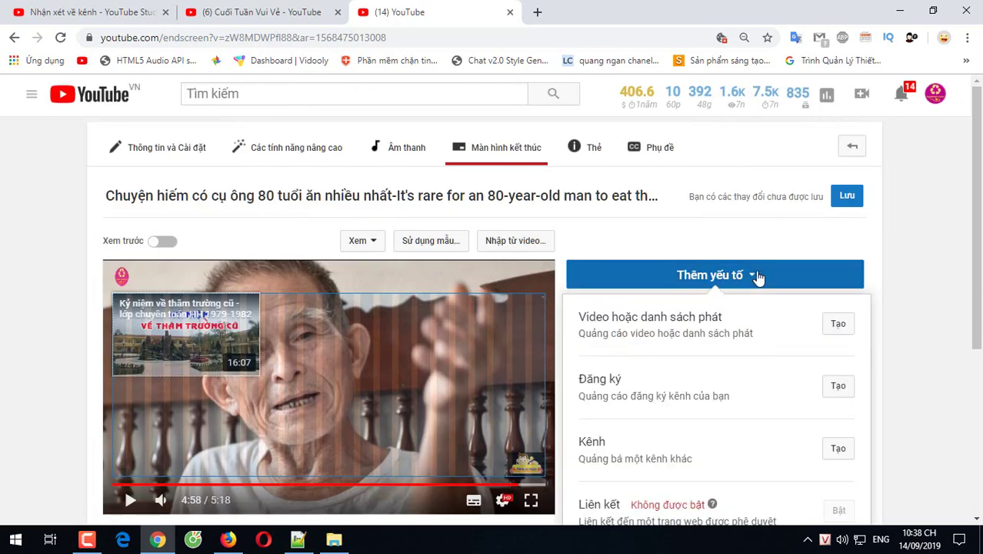
{"action": "left_click", "coordinate": [837, 324]}
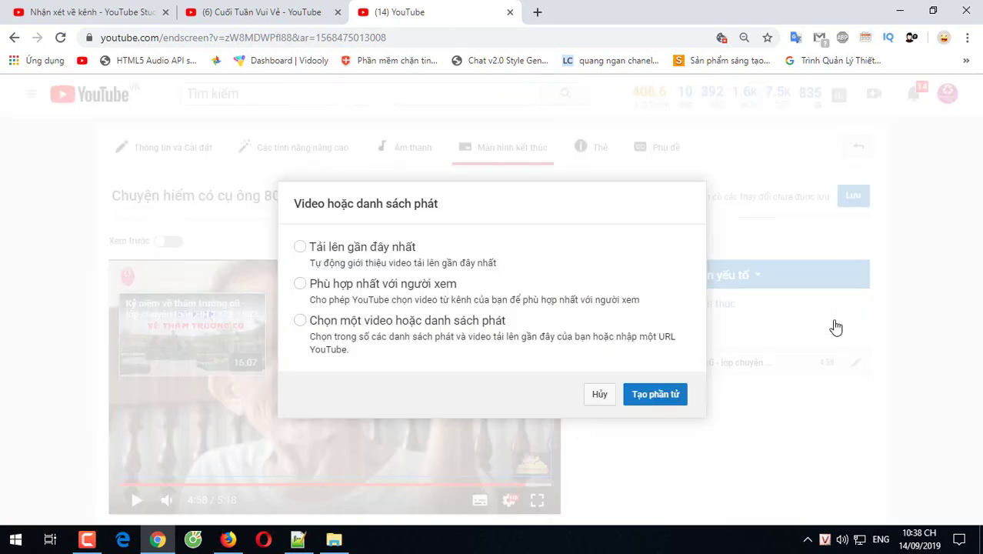
{"action": "left_click", "coordinate": [315, 323]}
{"action": "left_click", "coordinate": [477, 316]}
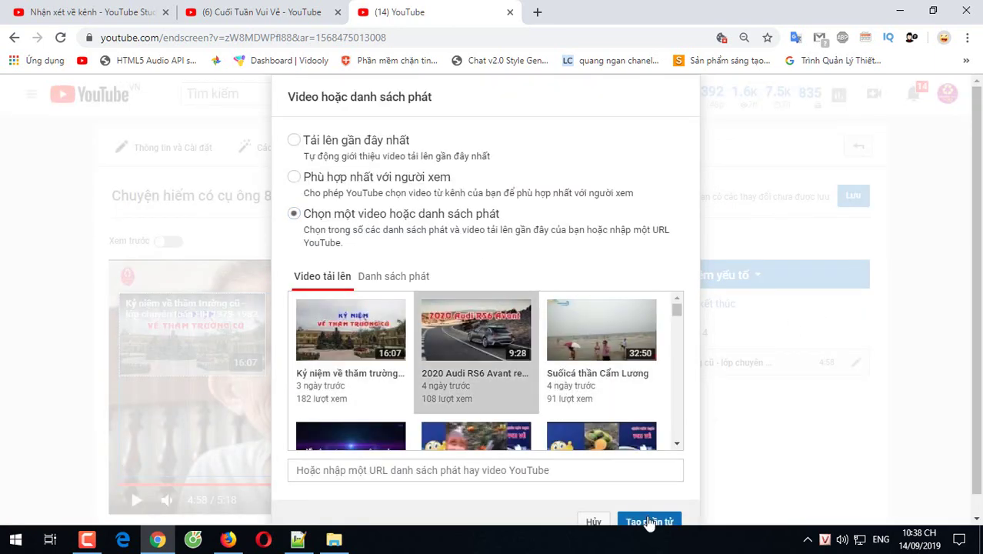
{"action": "left_click", "coordinate": [650, 522]}
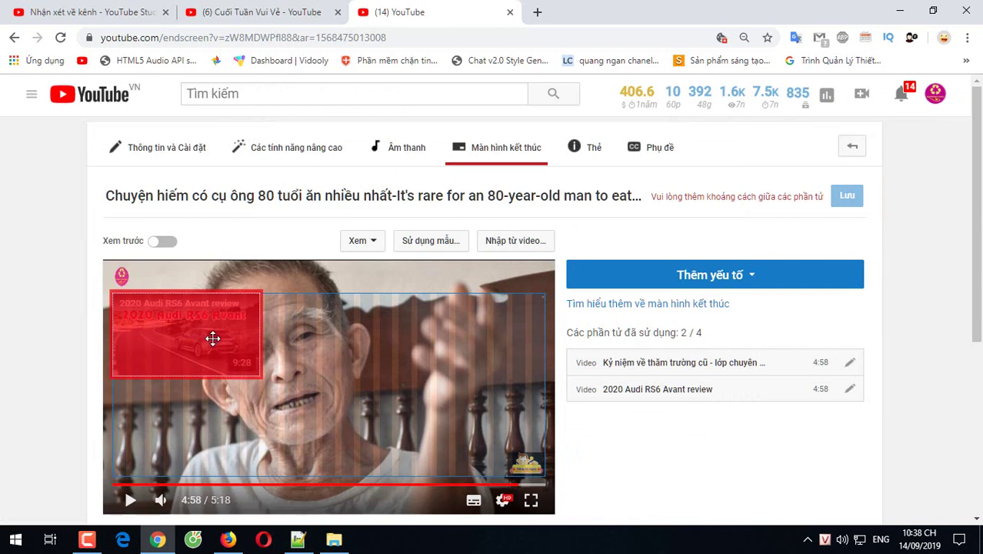
{"action": "left_click_drag", "start_coordinate": [211, 333], "coordinate": [487, 330]}
Add the uploaded video "Các sáng kiến trang trí hoa quả đẹp tik tok" to the end screen and place it below the "Kỷ niệm" element.
{"action": "left_click", "coordinate": [769, 274]}
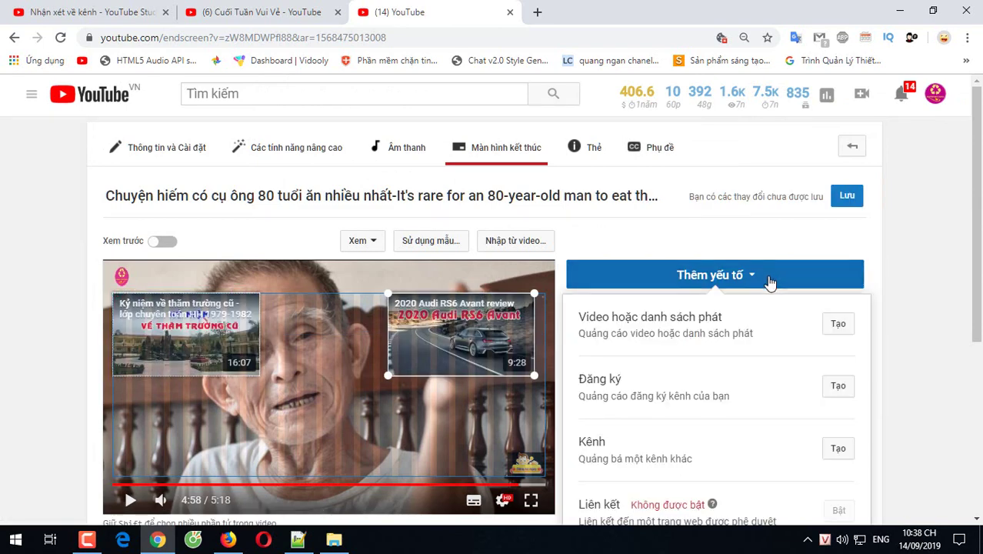
{"action": "left_click", "coordinate": [838, 329]}
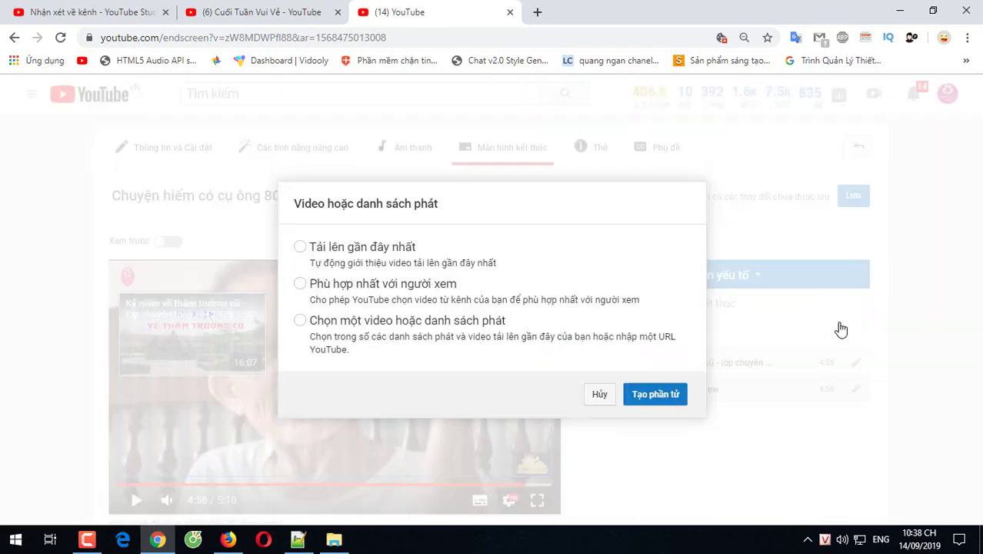
{"action": "left_click", "coordinate": [311, 325]}
{"action": "scroll", "coordinate": [624, 367], "scroll_direction": "down", "scroll_amount": 2}
{"action": "scroll", "coordinate": [606, 370], "scroll_direction": "up", "scroll_amount": 2}
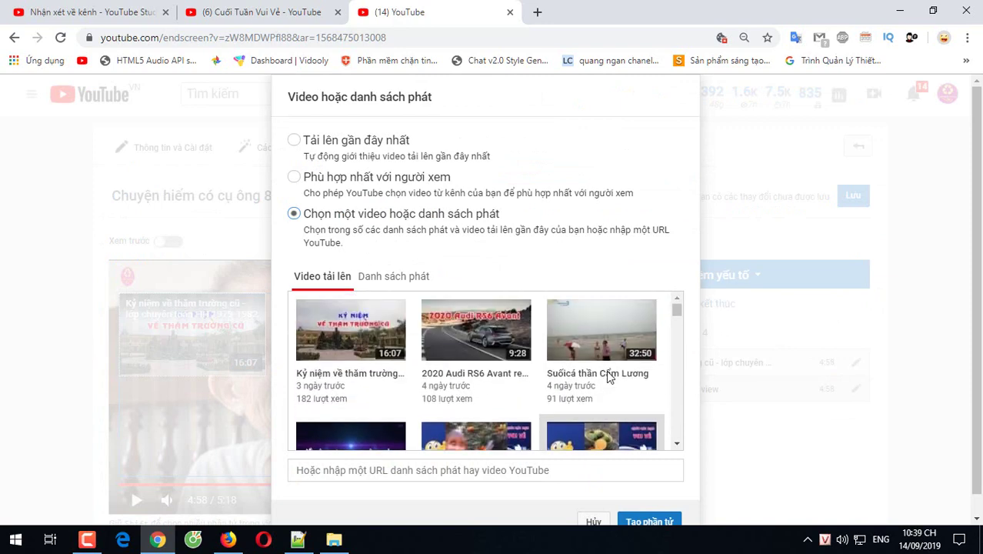
{"action": "scroll", "coordinate": [606, 370], "scroll_direction": "down", "scroll_amount": 2}
{"action": "left_click", "coordinate": [600, 320]}
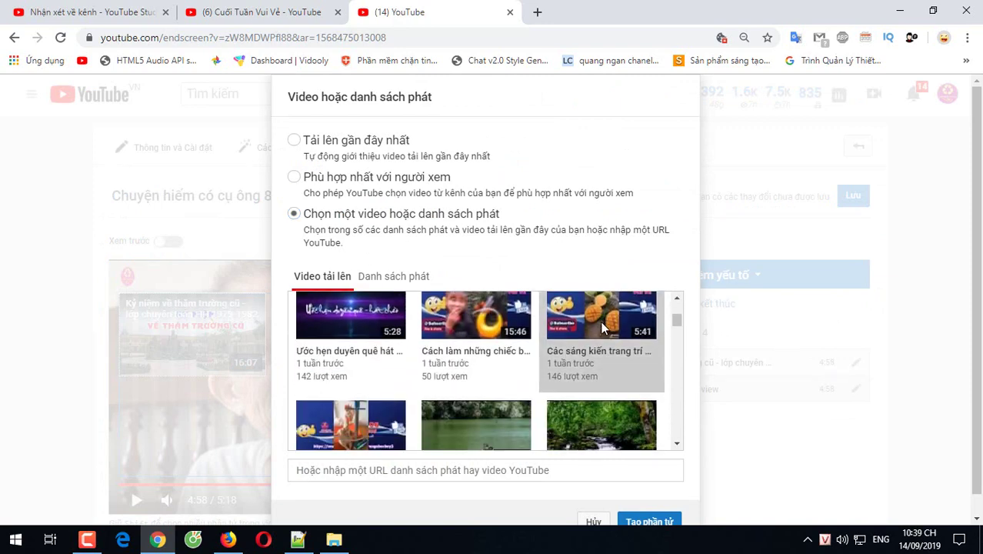
{"action": "left_click", "coordinate": [643, 523]}
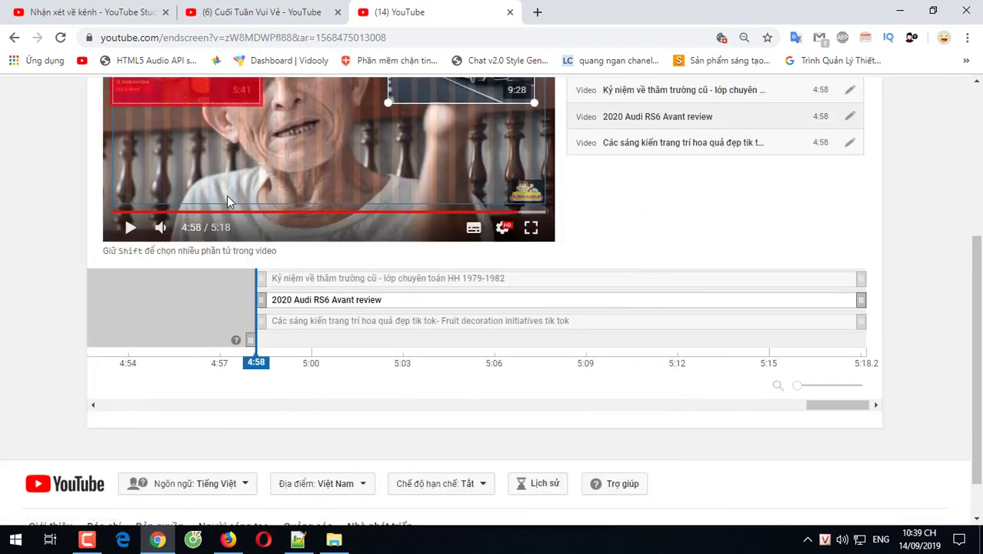
{"action": "scroll", "coordinate": [277, 402], "scroll_direction": "up", "scroll_amount": 2}
{"action": "left_click_drag", "start_coordinate": [210, 244], "coordinate": [193, 292]}
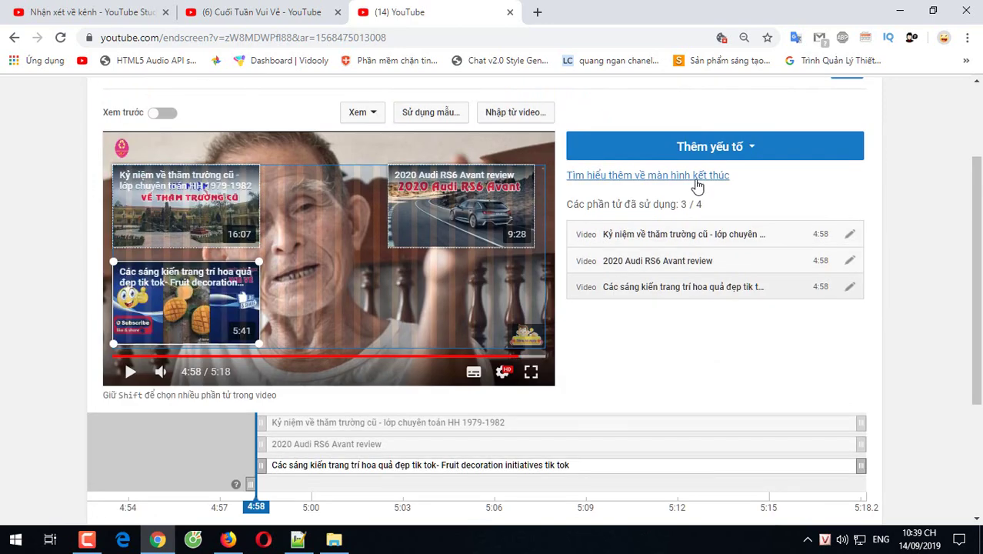
Add the uploaded video "Cách làm những chiếc bánh đẹp" as the fourth end screen element, placed below the "2020 Audi RS6 Avant review" element.
{"action": "left_click", "coordinate": [752, 148]}
{"action": "left_click", "coordinate": [836, 196]}
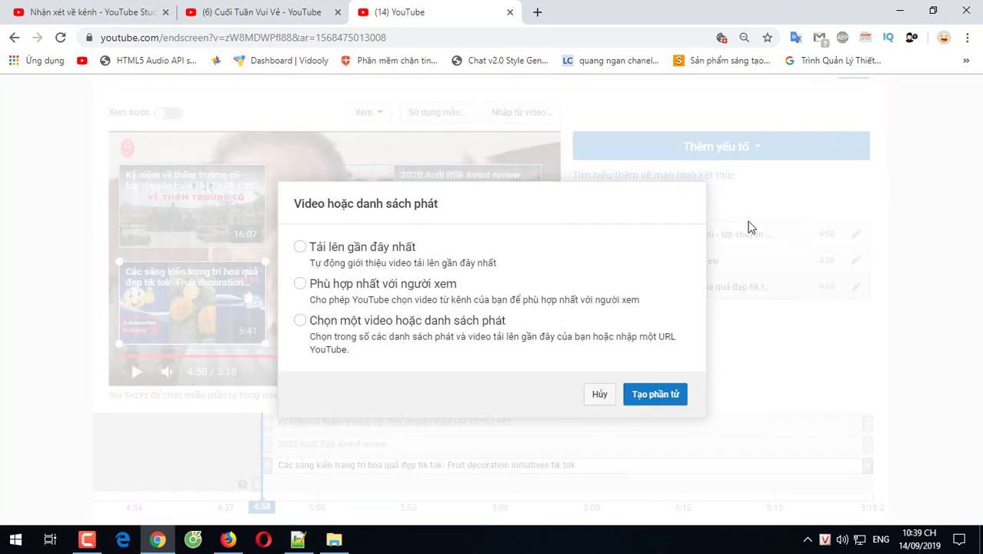
{"action": "left_click", "coordinate": [332, 333]}
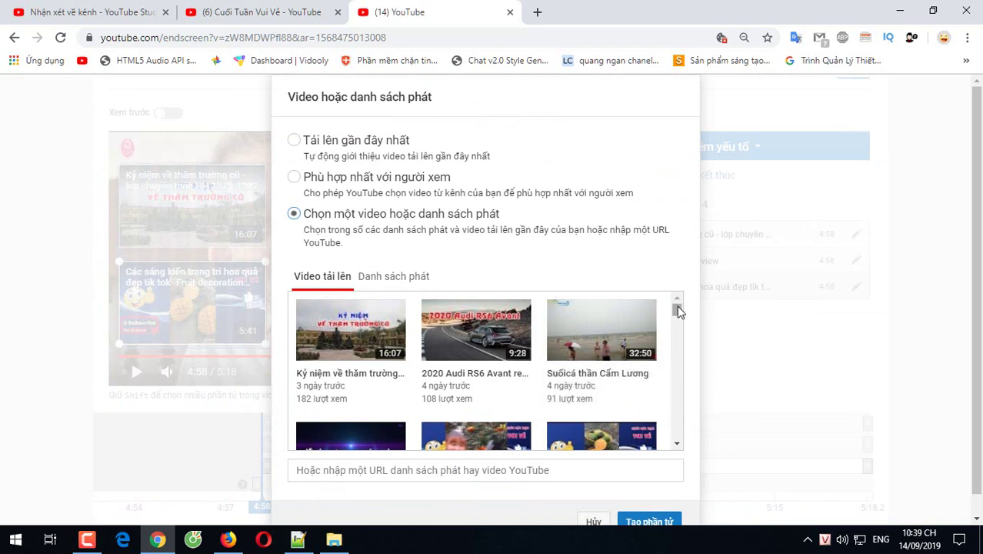
{"action": "mouse_move", "coordinate": [675, 309]}
{"action": "left_mouse_down"}
{"action": "mouse_move", "coordinate": [679, 331]}
{"action": "mouse_move", "coordinate": [665, 318]}
{"action": "left_mouse_up"}
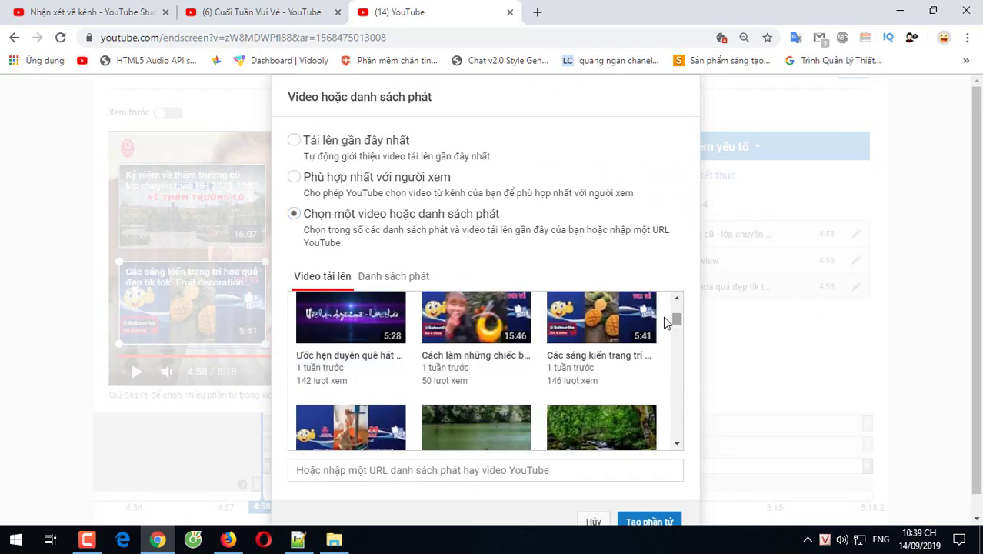
{"action": "left_click", "coordinate": [464, 327]}
{"action": "left_click", "coordinate": [650, 523]}
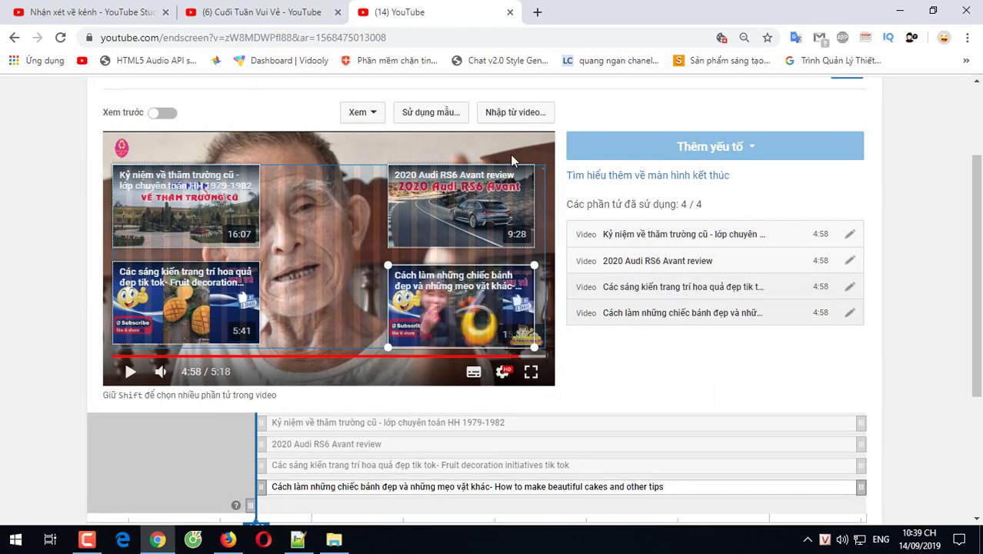
Save the end screen changes, staying on the page instead of leaving it unsaved.
{"action": "scroll", "coordinate": [615, 165], "scroll_direction": "up", "scroll_amount": 2}
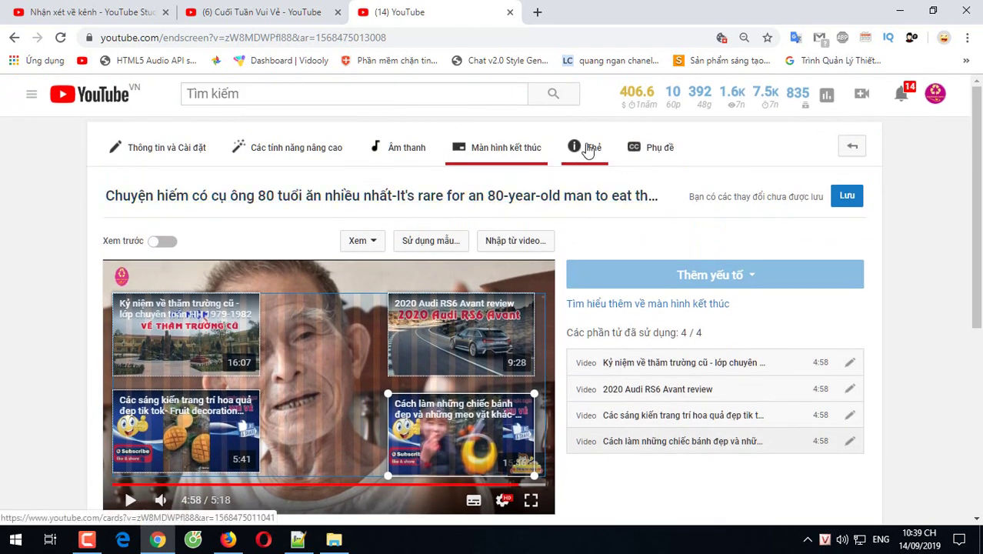
{"action": "left_click", "coordinate": [591, 149]}
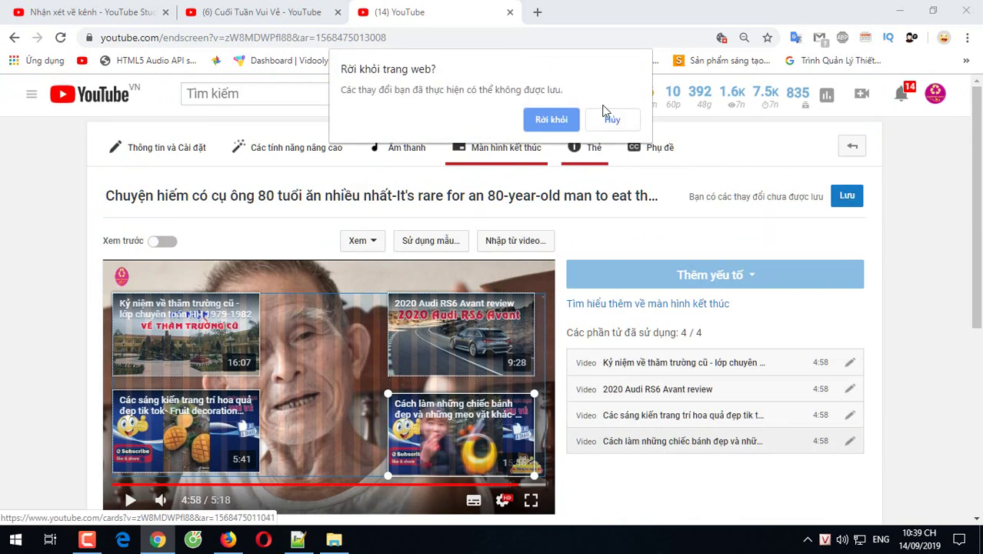
{"action": "left_click", "coordinate": [624, 123]}
{"action": "left_click", "coordinate": [844, 202]}
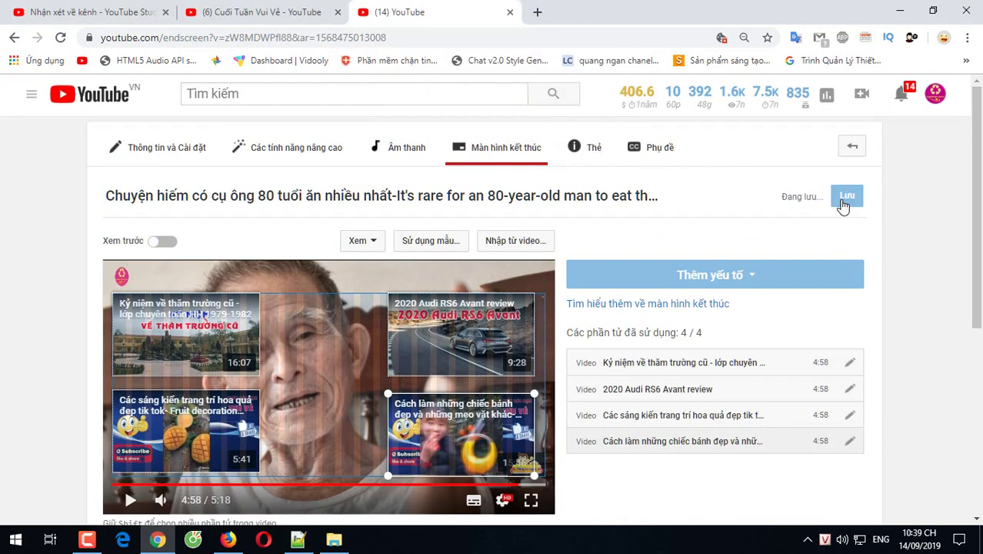
{"action": "scroll", "coordinate": [608, 169], "scroll_direction": "down", "scroll_amount": 4}
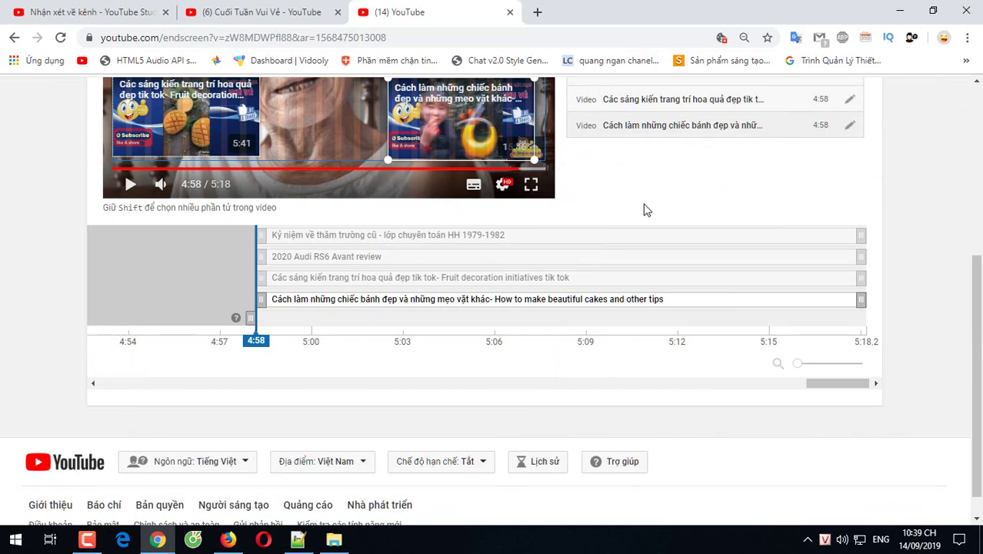
{"action": "scroll", "coordinate": [648, 204], "scroll_direction": "up", "scroll_amount": 4}
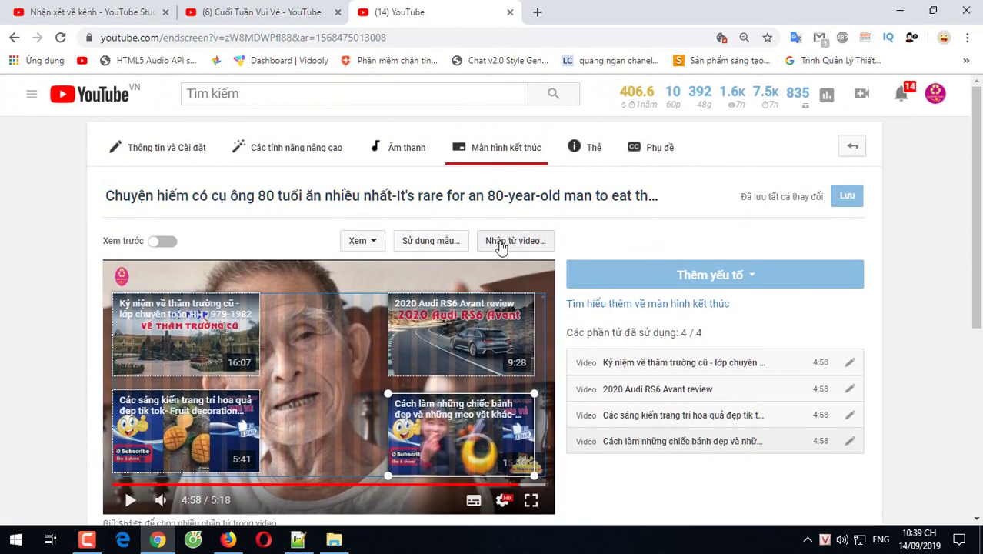
Open the video's cards editor and pause the playhead at 1:03.
{"action": "left_click", "coordinate": [594, 154]}
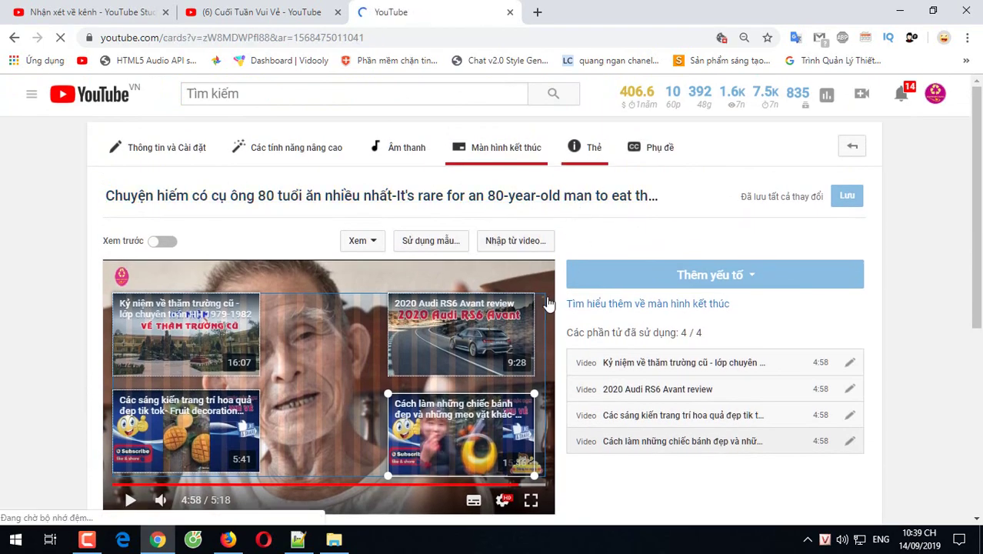
{"action": "scroll", "coordinate": [561, 308], "scroll_direction": "down", "scroll_amount": 2}
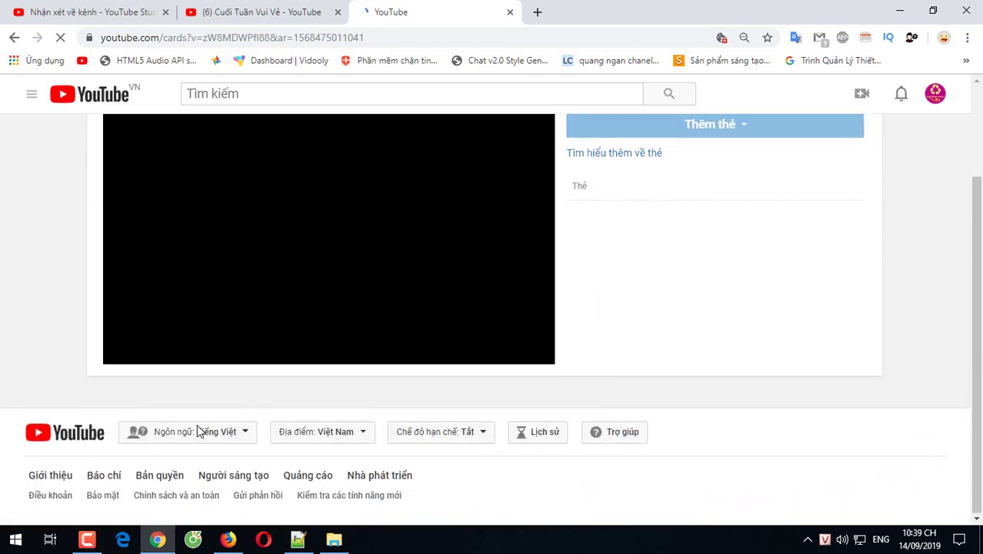
{"action": "scroll", "coordinate": [621, 280], "scroll_direction": "up", "scroll_amount": 1}
{"action": "scroll", "coordinate": [611, 289], "scroll_direction": "down", "scroll_amount": 1}
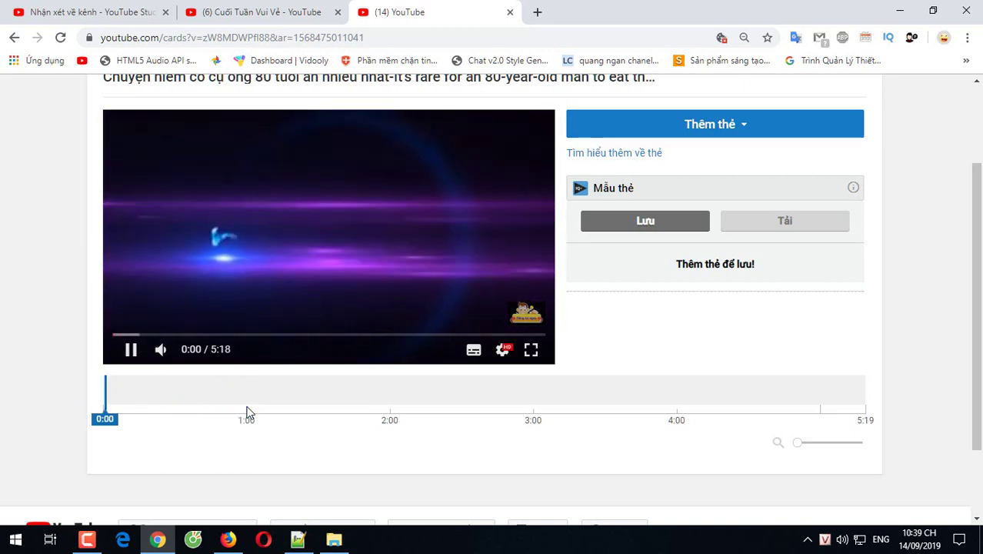
{"action": "left_click", "coordinate": [252, 404]}
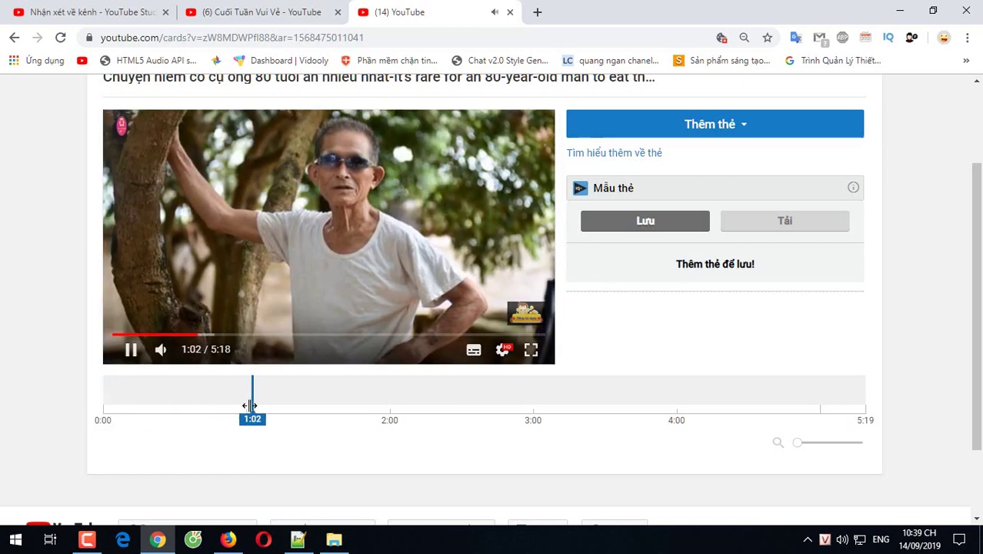
{"action": "left_click", "coordinate": [250, 405]}
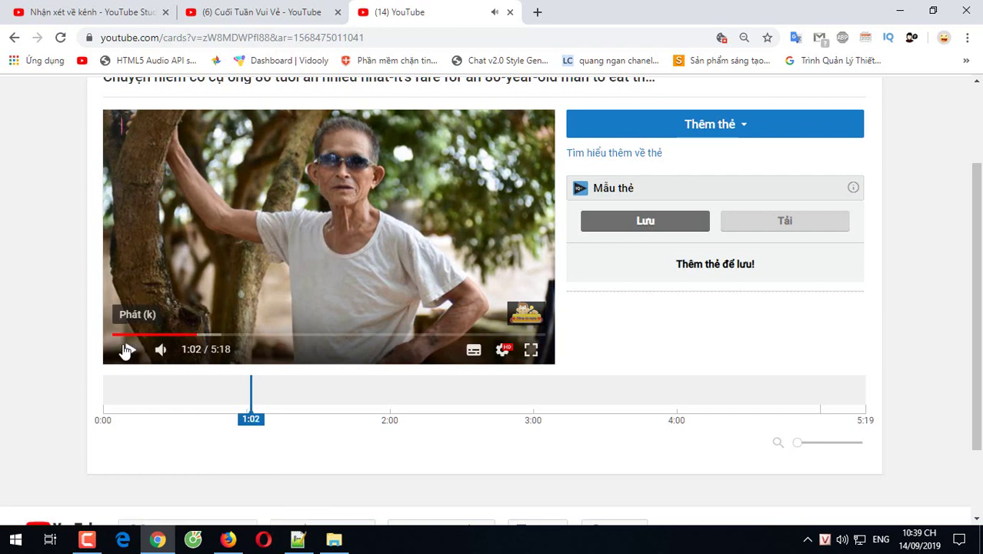
{"action": "left_click", "coordinate": [135, 350]}
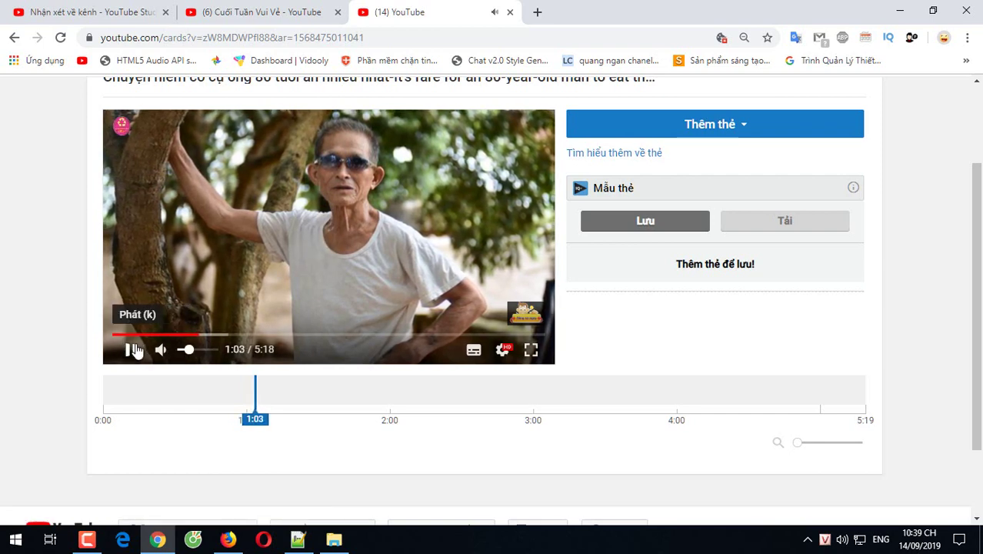
Create a video card at 1:03 that links to the uploaded video "Thảm sát kinh hoàng tại Hà Nội".
{"action": "left_click", "coordinate": [745, 126]}
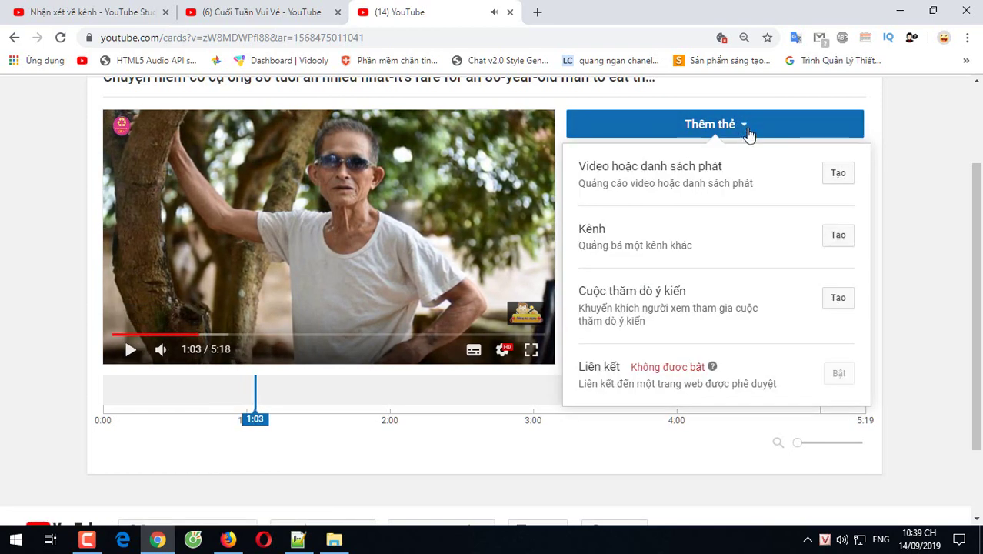
{"action": "left_click", "coordinate": [839, 184]}
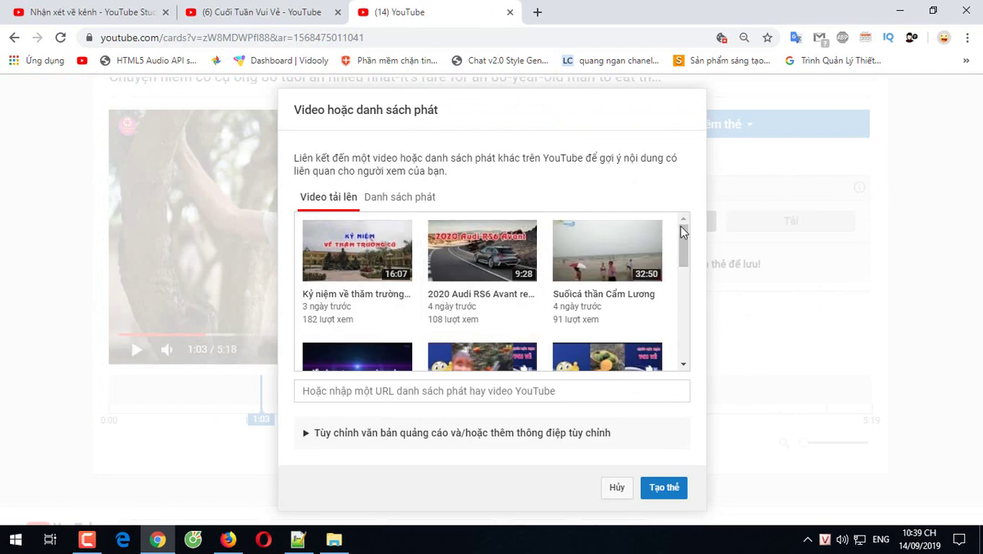
{"action": "left_click_drag", "start_coordinate": [680, 226], "coordinate": [677, 325]}
{"action": "left_click", "coordinate": [370, 293]}
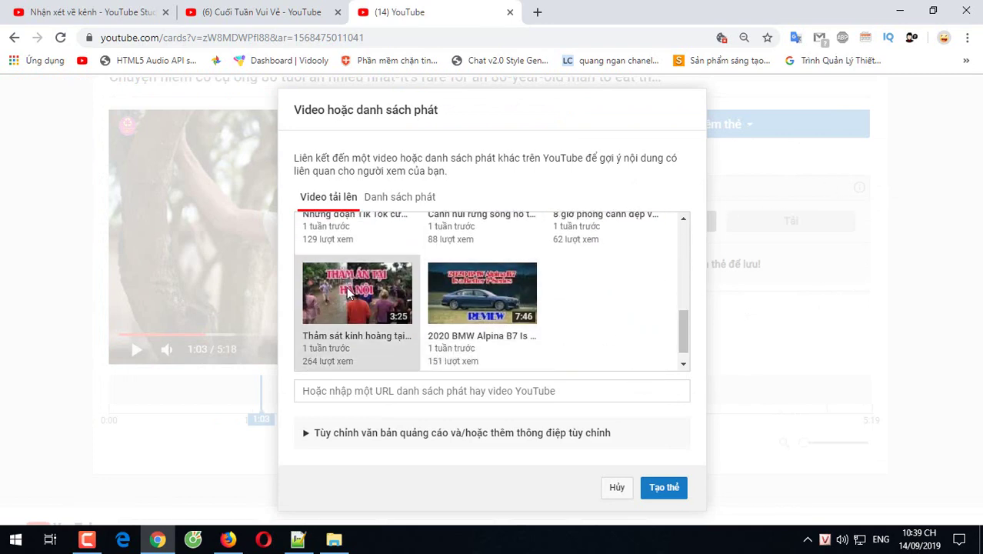
{"action": "left_click", "coordinate": [670, 488]}
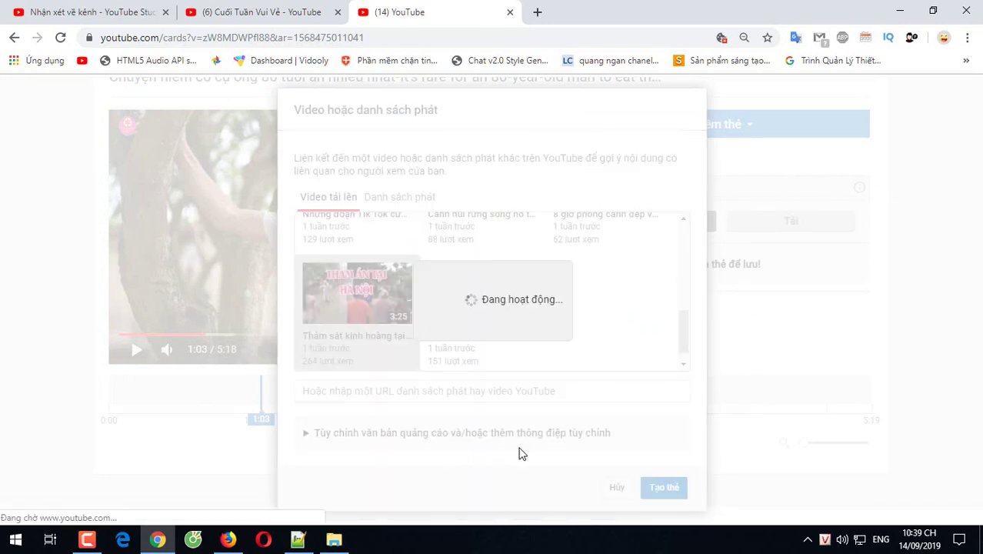
Create a second video card at 1:59 that links to the uploaded video "Ước hẹn duyên quê hát chèo".
{"action": "scroll", "coordinate": [339, 417], "scroll_direction": "down", "scroll_amount": 2}
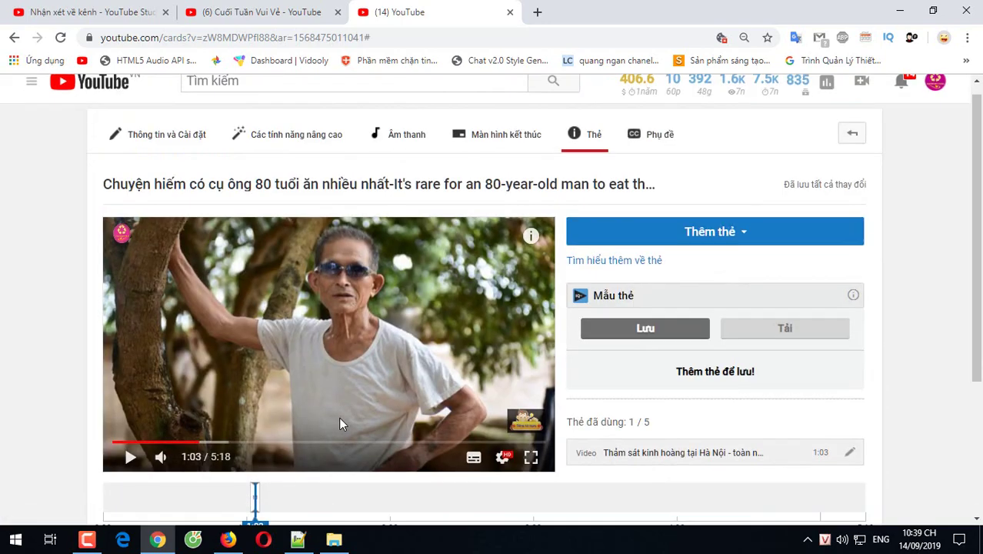
{"action": "left_click", "coordinate": [389, 377]}
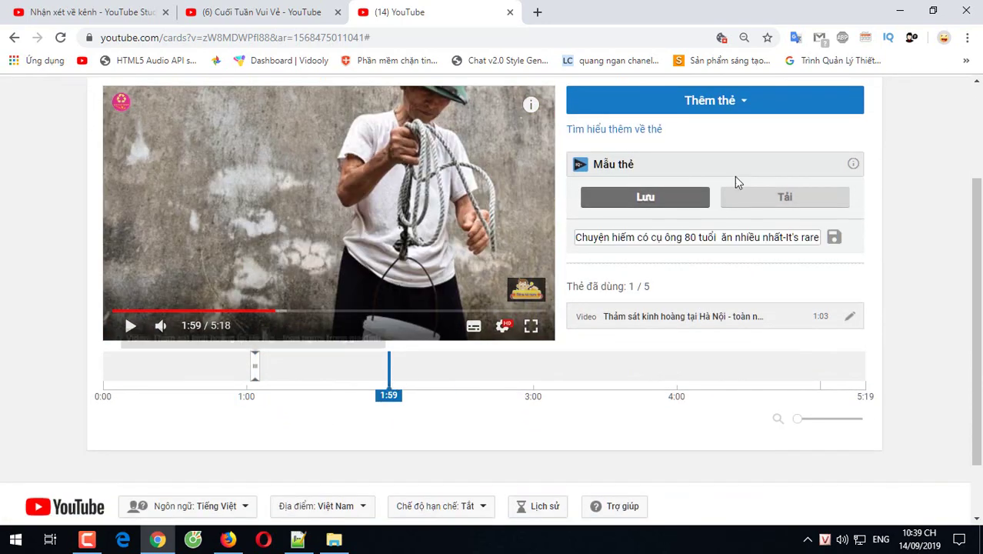
{"action": "left_click", "coordinate": [768, 101]}
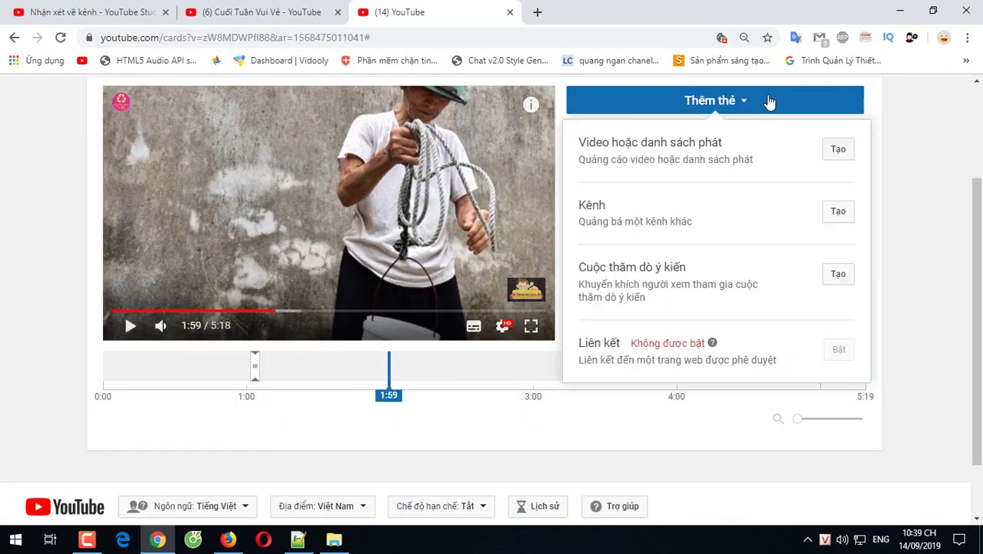
{"action": "left_click", "coordinate": [838, 150]}
{"action": "scroll", "coordinate": [671, 280], "scroll_direction": "down", "scroll_amount": 2}
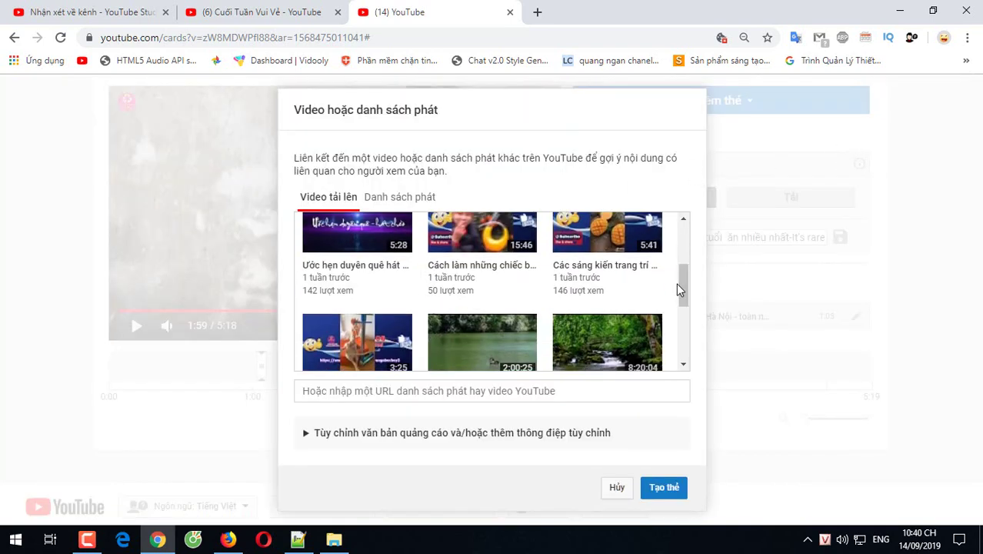
{"action": "left_click", "coordinate": [364, 225]}
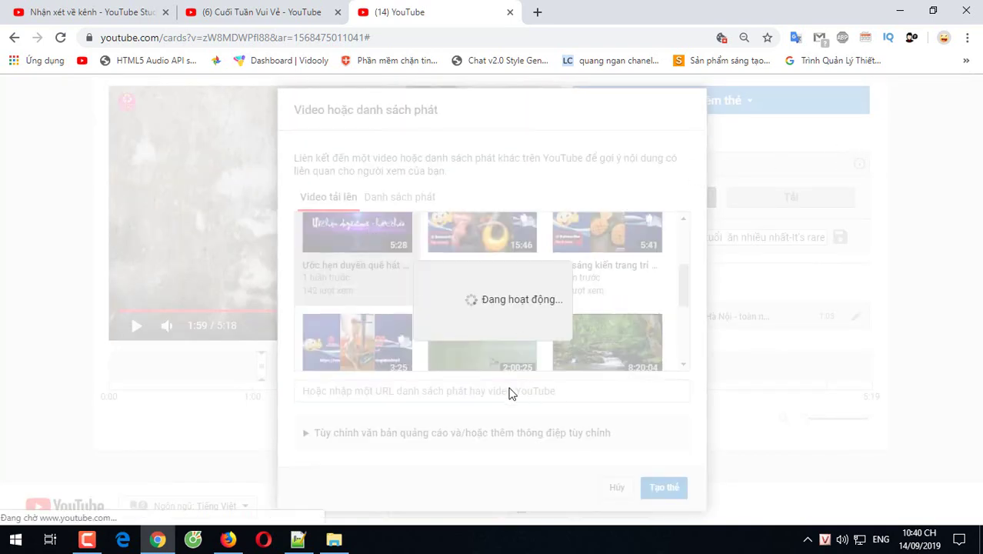
Create a third video card at 3:38 that links to the uploaded video "Cảnh núi rừng sông hồ thiên nhiên đẹp".
{"action": "scroll", "coordinate": [538, 380], "scroll_direction": "down", "scroll_amount": 3}
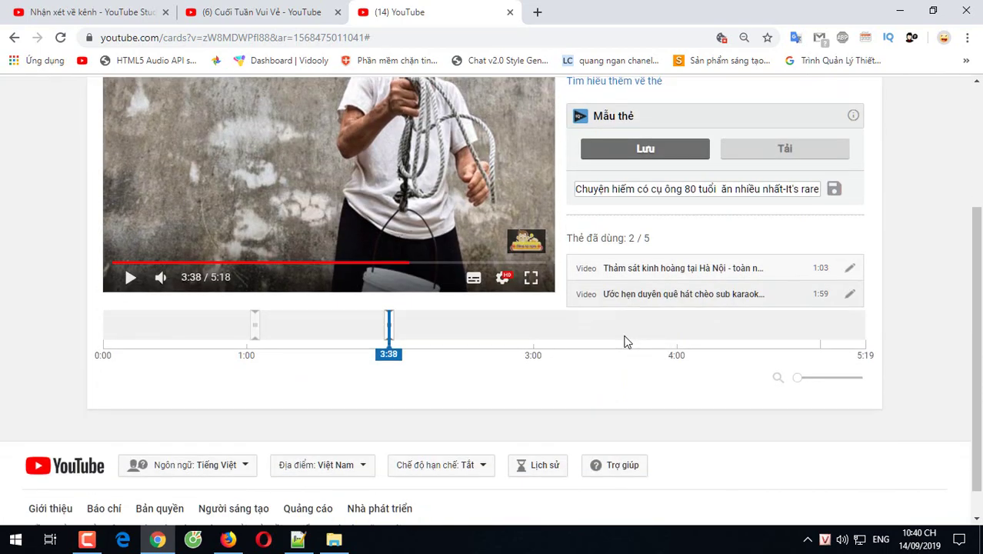
{"action": "left_click", "coordinate": [624, 330]}
{"action": "scroll", "coordinate": [731, 169], "scroll_direction": "up", "scroll_amount": 1}
{"action": "scroll", "coordinate": [728, 196], "scroll_direction": "up", "scroll_amount": 1}
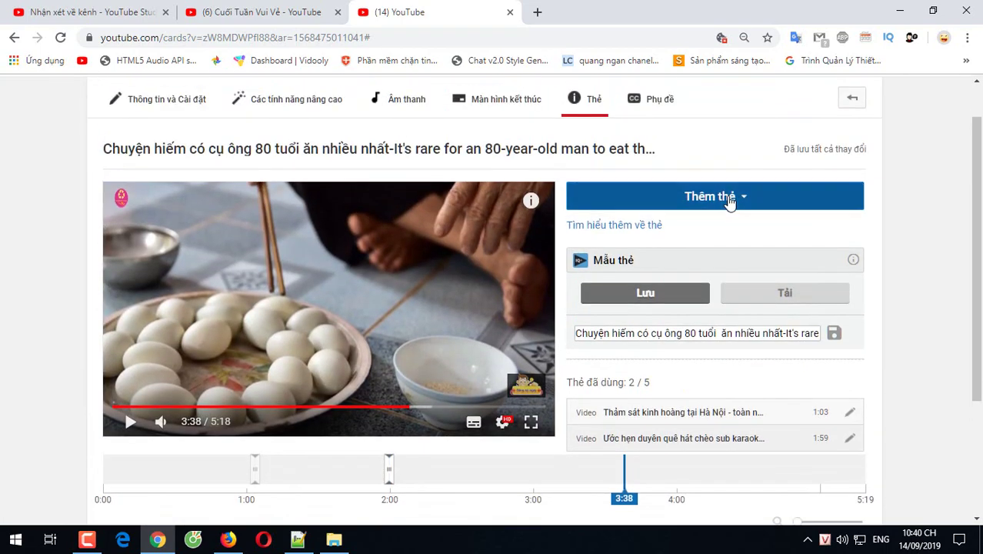
{"action": "left_click", "coordinate": [730, 197]}
{"action": "left_click", "coordinate": [837, 245]}
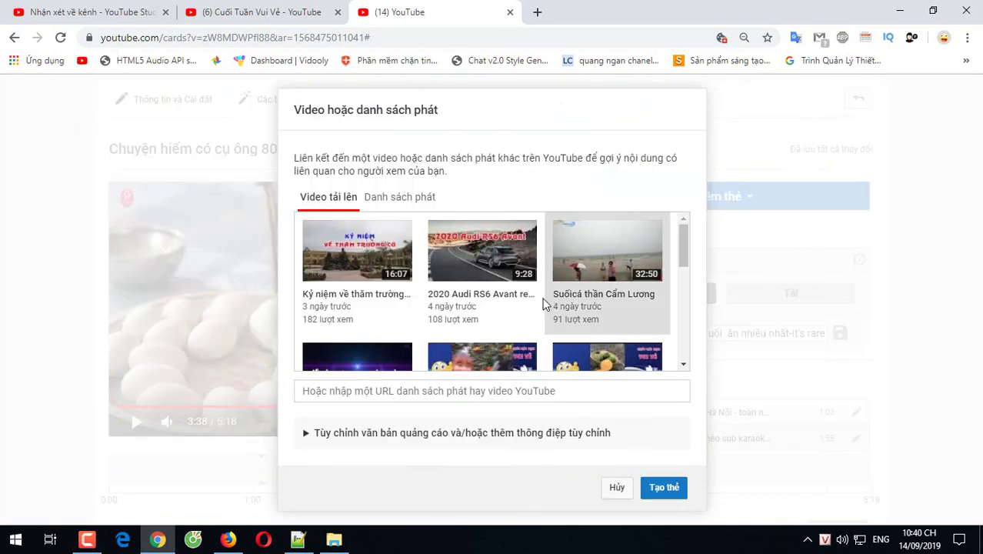
{"action": "left_click_drag", "start_coordinate": [689, 263], "coordinate": [685, 339]}
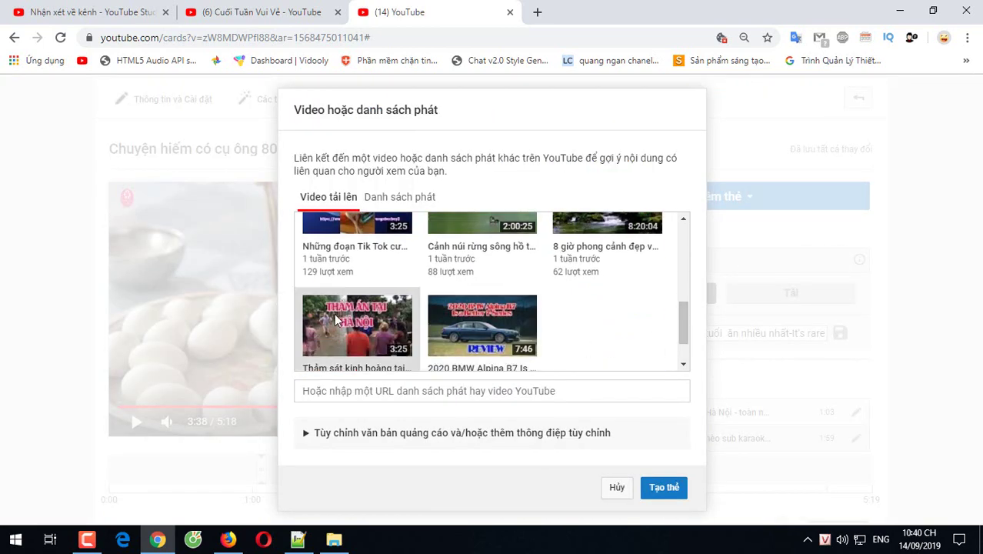
{"action": "scroll", "coordinate": [334, 313], "scroll_direction": "down", "scroll_amount": 1}
{"action": "scroll", "coordinate": [366, 254], "scroll_direction": "up", "scroll_amount": 3}
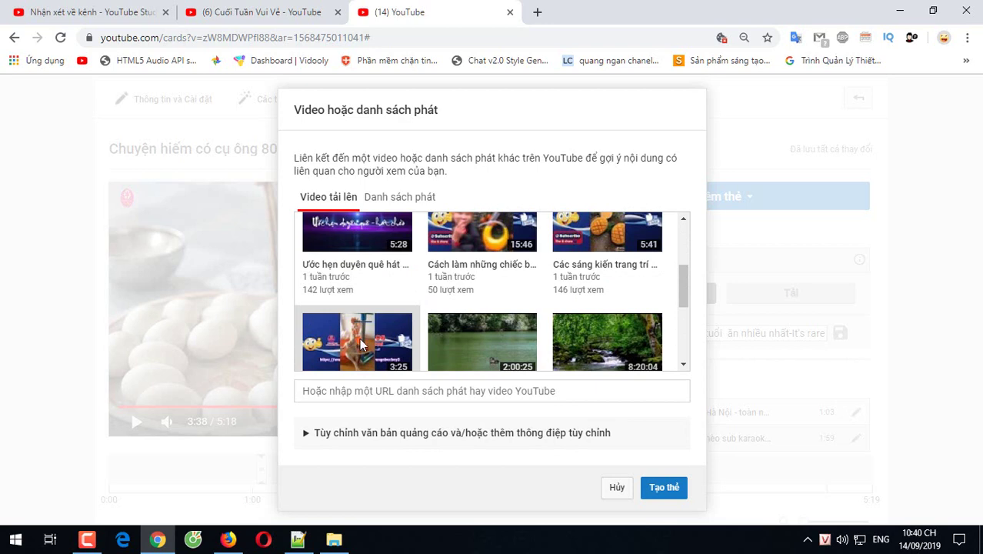
{"action": "scroll", "coordinate": [360, 341], "scroll_direction": "down", "scroll_amount": 1}
{"action": "left_click", "coordinate": [470, 239]}
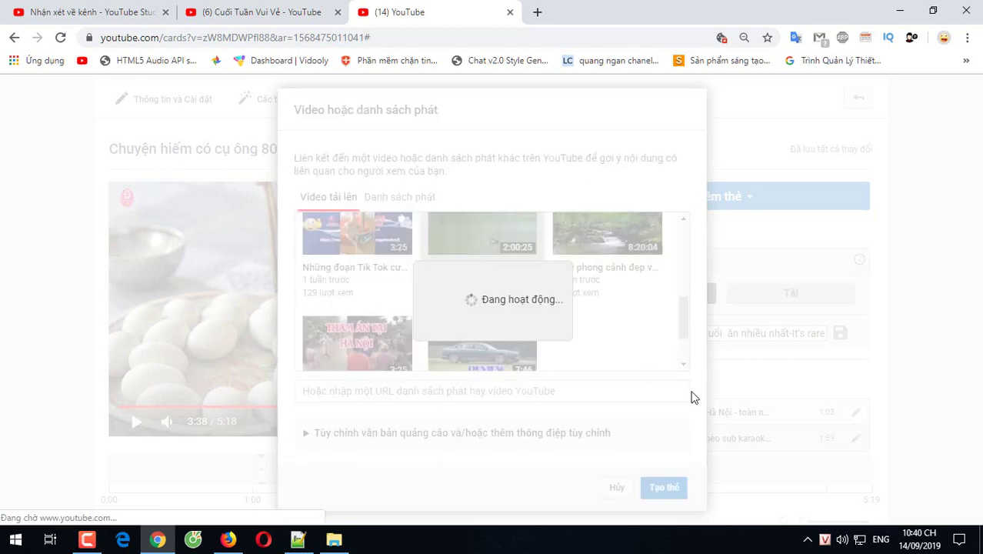
{"action": "left_click", "coordinate": [653, 483]}
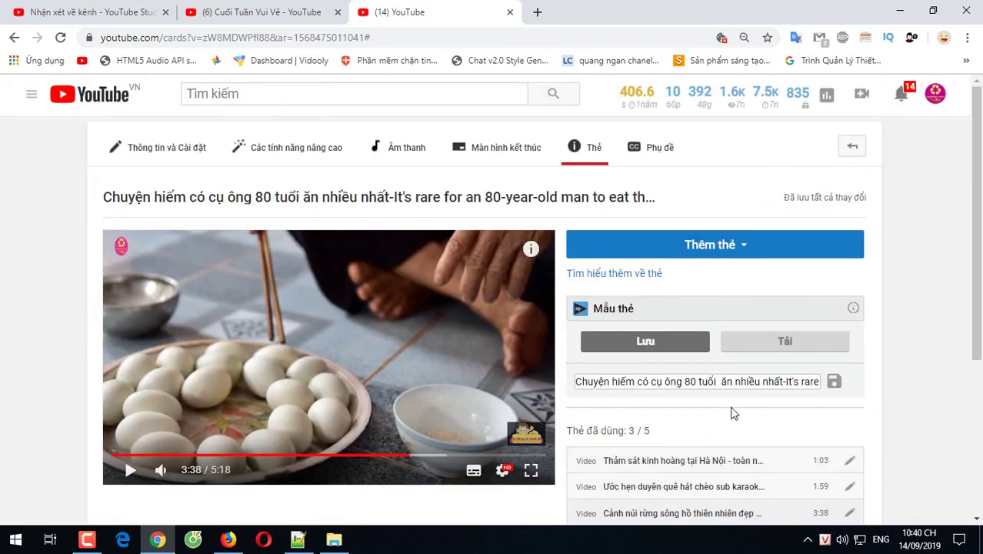
Move the playhead to 4:59 and check the end screen elements in the video preview.
{"action": "scroll", "coordinate": [732, 413], "scroll_direction": "down", "scroll_amount": 3}
{"action": "left_click", "coordinate": [820, 372]}
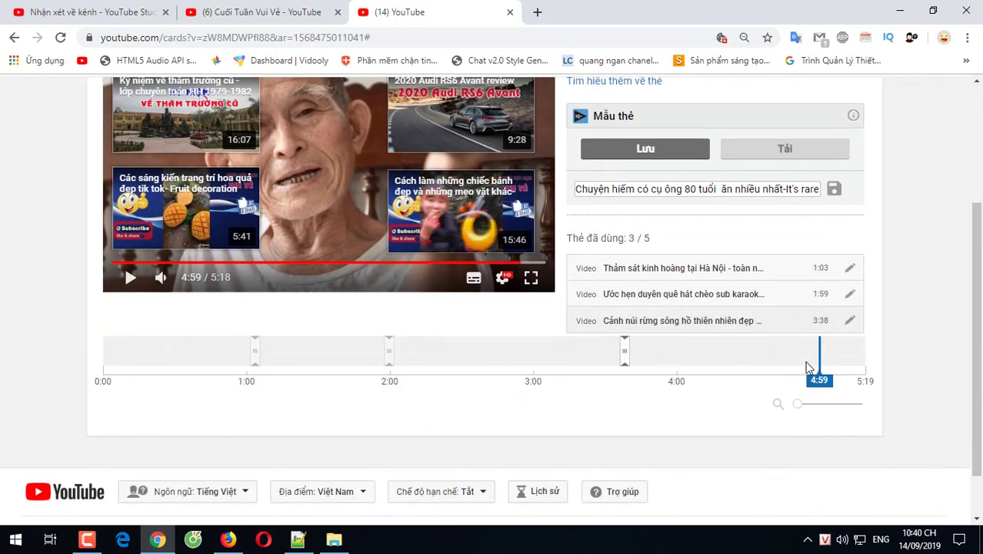
{"action": "scroll", "coordinate": [608, 230], "scroll_direction": "up", "scroll_amount": 3}
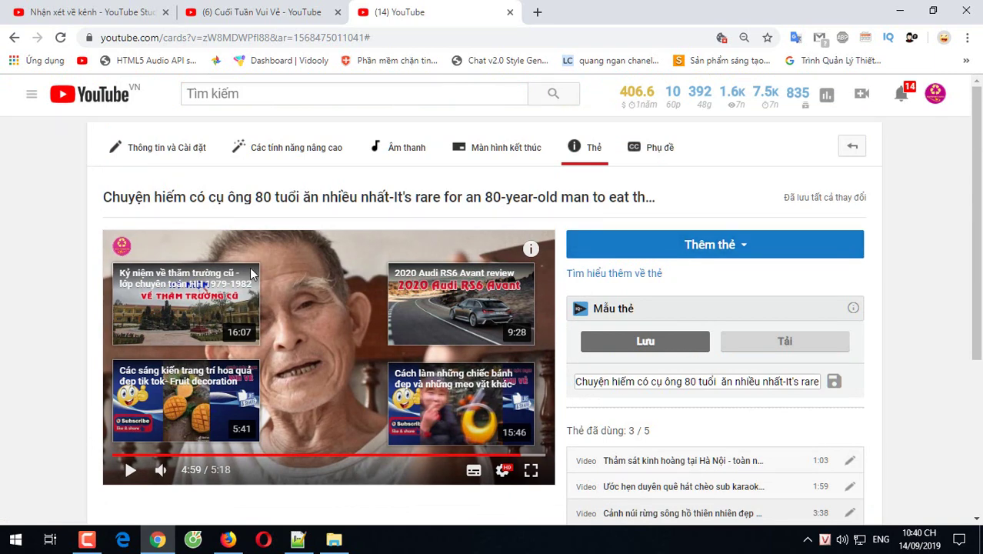
{"action": "left_click", "coordinate": [277, 9]}
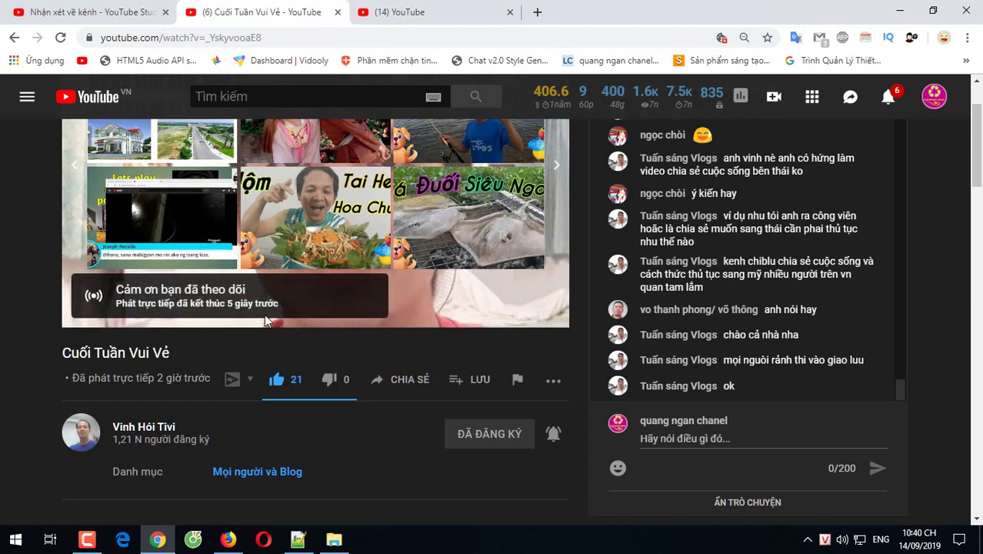
{"action": "left_click", "coordinate": [413, 7]}
{"action": "scroll", "coordinate": [539, 362], "scroll_direction": "down", "scroll_amount": 2}
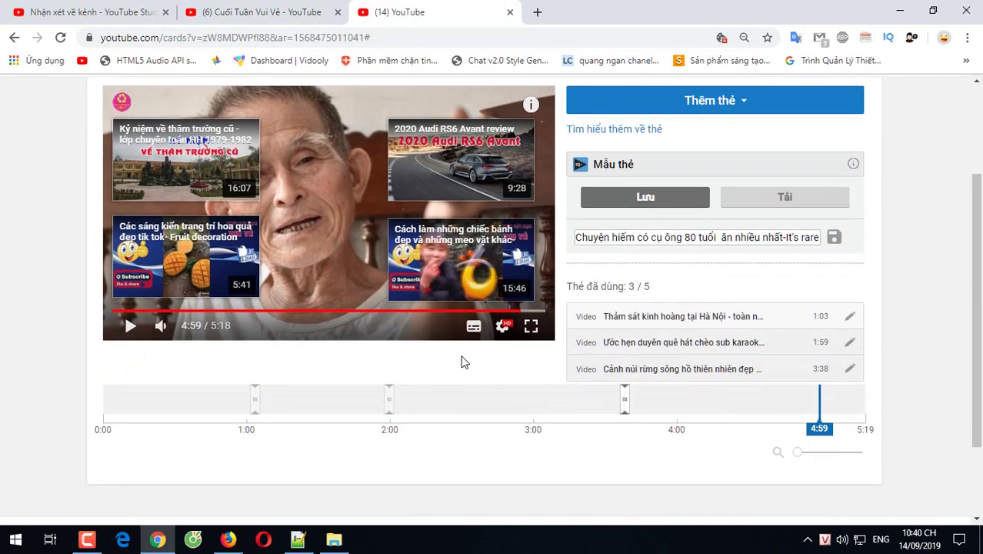
Check the latest account notifications and close the notification list.
{"action": "scroll", "coordinate": [416, 350], "scroll_direction": "up", "scroll_amount": 2}
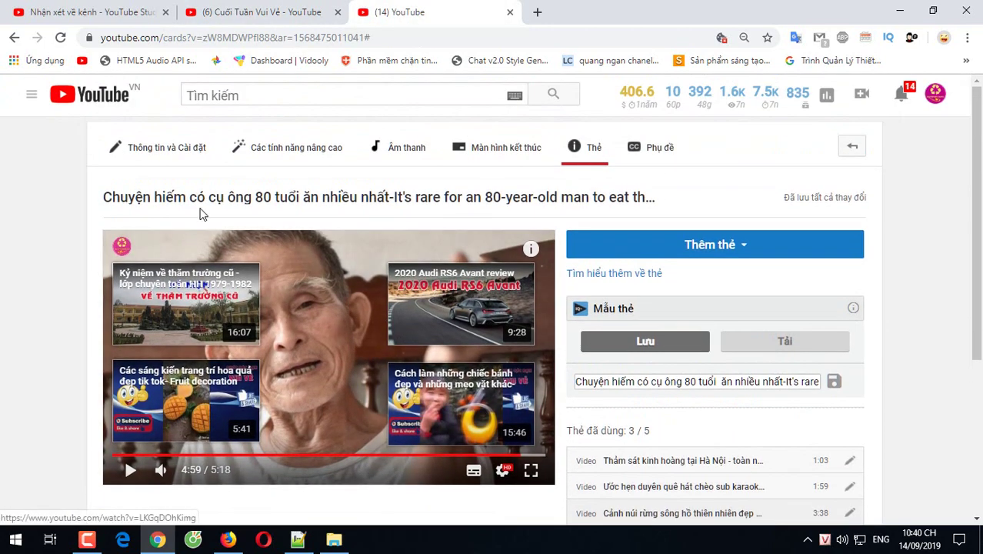
{"action": "left_click", "coordinate": [909, 93]}
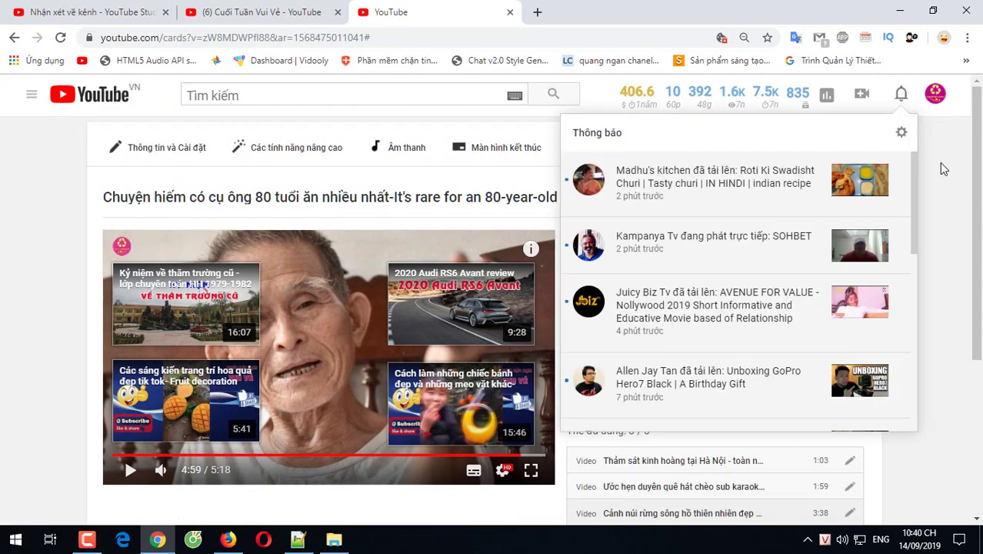
{"action": "left_click", "coordinate": [939, 163]}
{"action": "scroll", "coordinate": [342, 398], "scroll_direction": "down", "scroll_amount": 4}
{"action": "scroll", "coordinate": [821, 162], "scroll_direction": "up", "scroll_amount": 4}
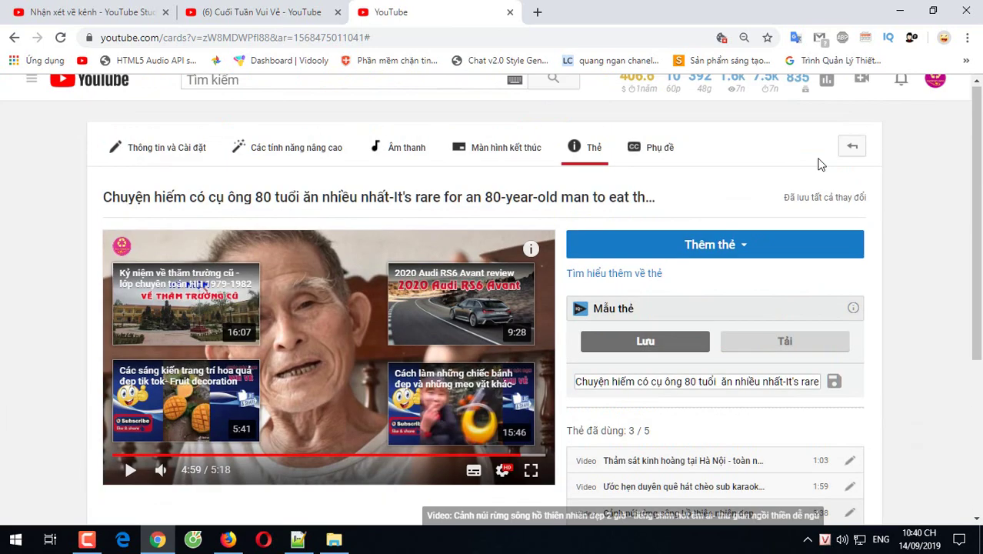
Leave the card editor and return to the Creator Studio list of uploaded videos.
{"action": "left_click", "coordinate": [853, 151]}
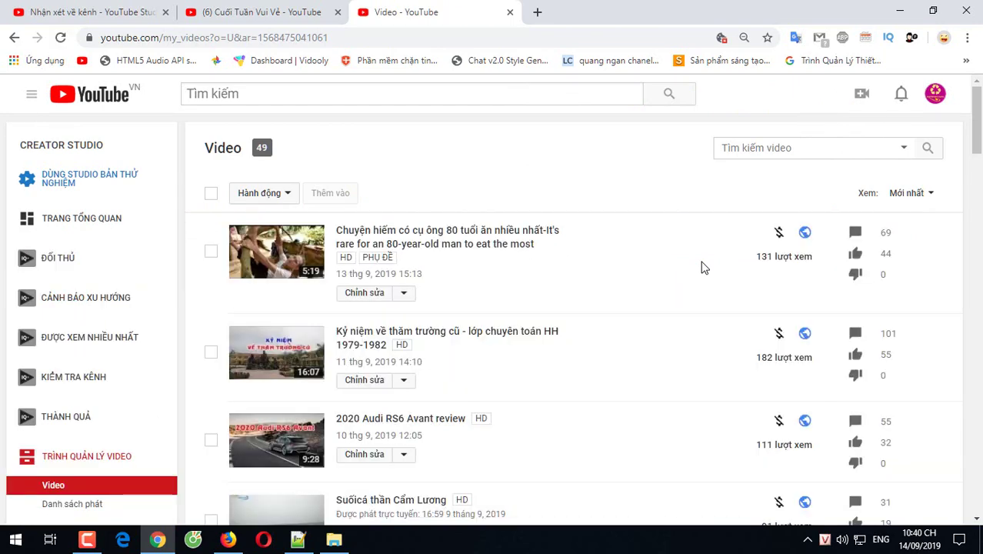
{"action": "left_click", "coordinate": [259, 9]}
{"action": "left_click", "coordinate": [455, 7]}
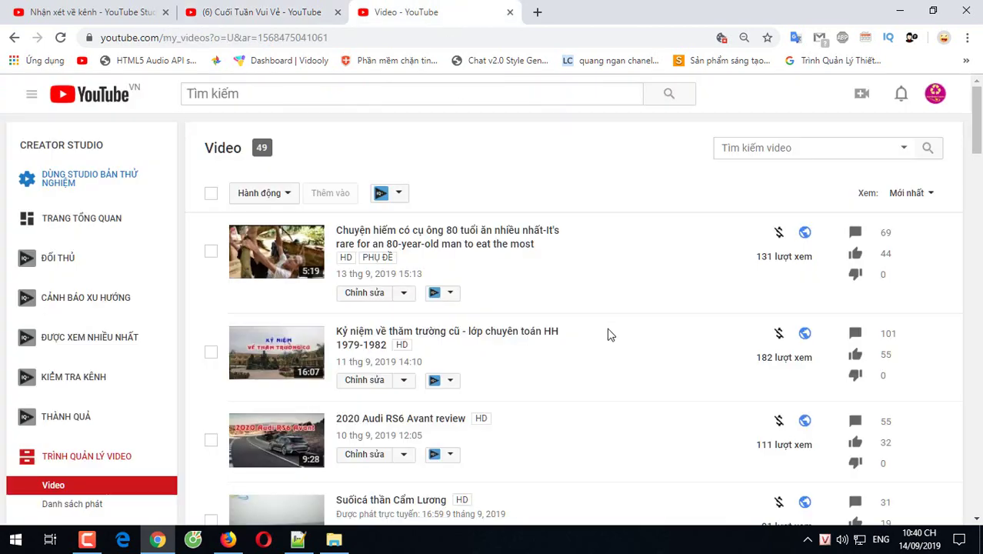
{"action": "scroll", "coordinate": [607, 334], "scroll_direction": "down", "scroll_amount": 3}
{"action": "scroll", "coordinate": [608, 334], "scroll_direction": "up", "scroll_amount": 2}
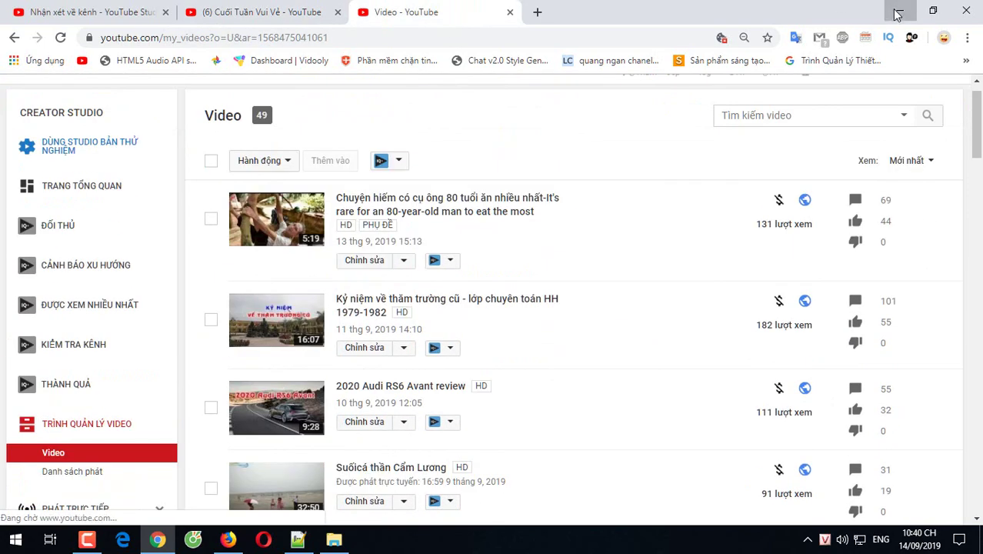
Switch to Notepad++ and write "Nếu dùng điện thoại" as the first line of the empty note.
{"action": "left_click", "coordinate": [897, 13]}
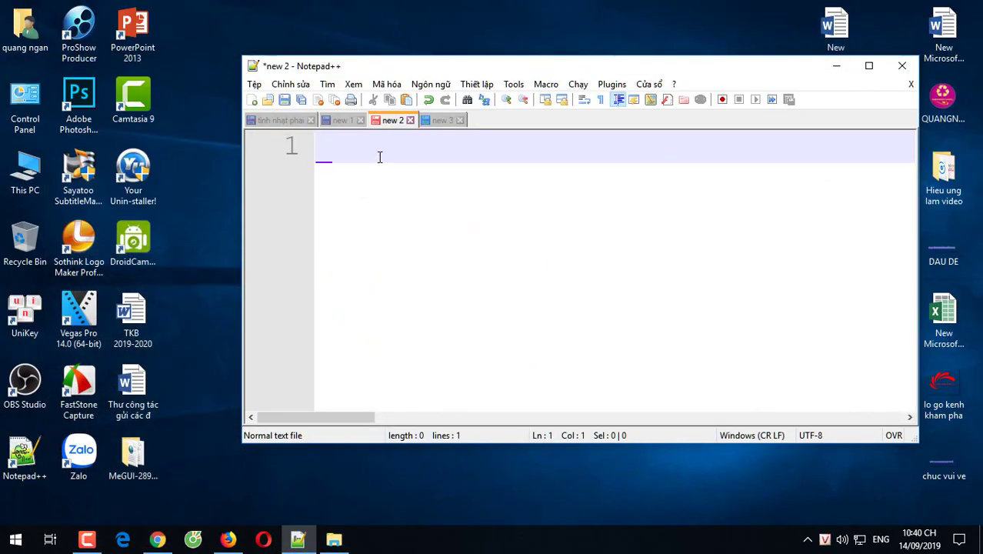
{"action": "type", "text": "Neeus dungf ddi"}
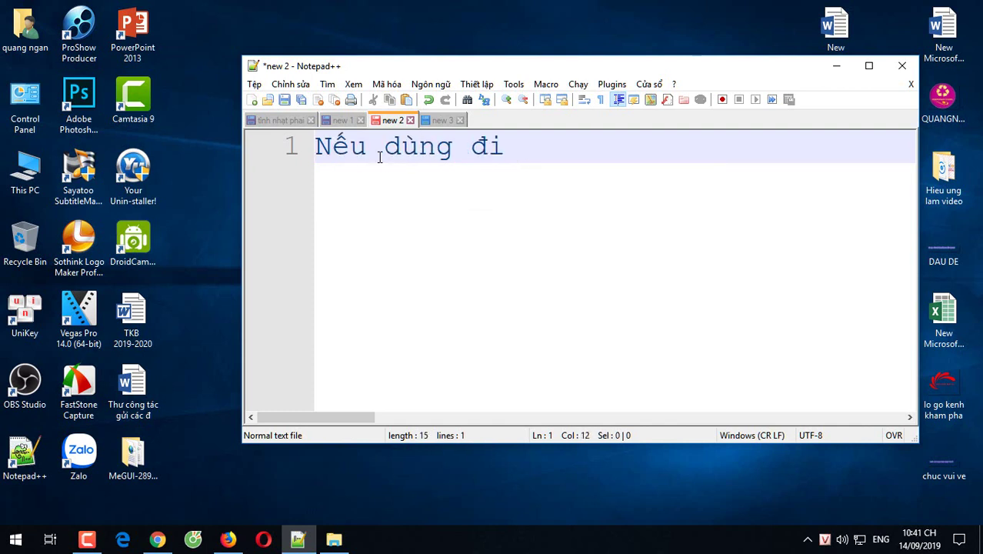
{"action": "type", "text": "eejn thoai"}
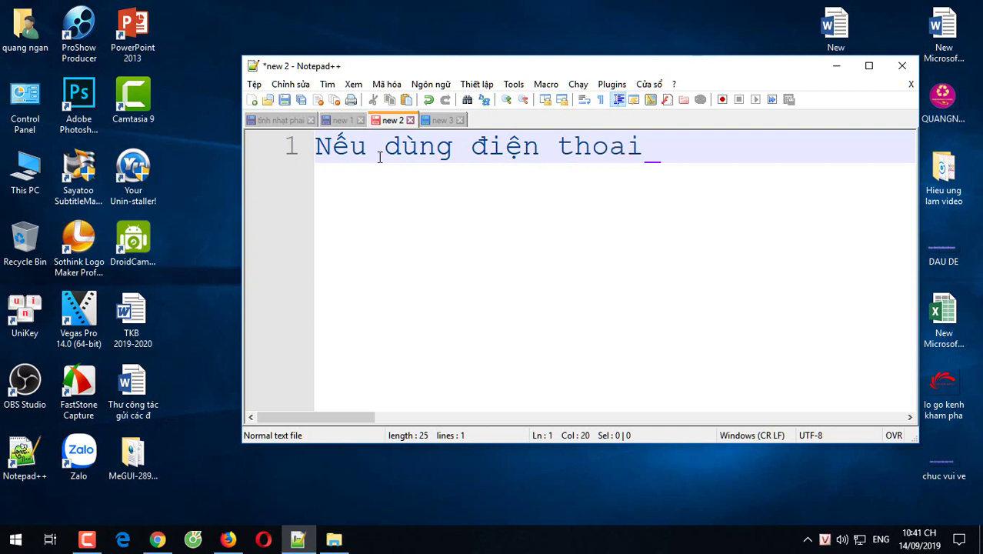
{"action": "type", "text": "j"}
{"action": "key", "text": "Return"}
Write "thì các bạn đăng nhập youtube" as the second line of the note.
{"action": "type", "text": "th"}
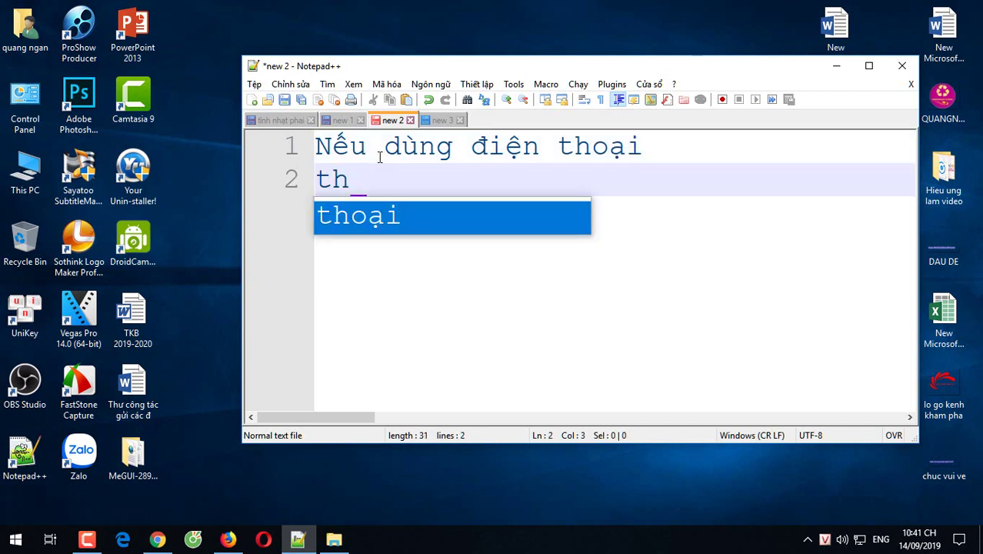
{"action": "type", "text": "if cacs banj "}
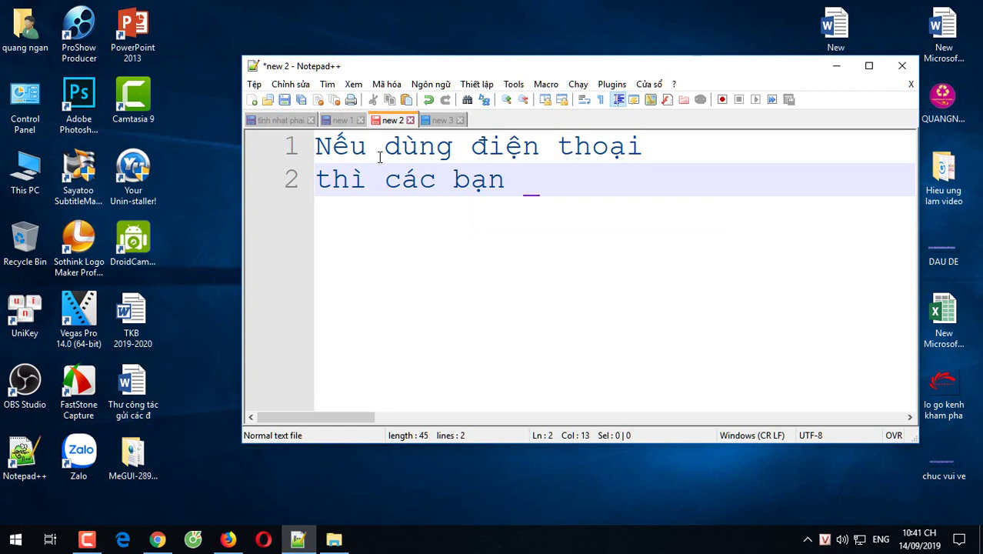
{"action": "type", "text": "dd"}
{"action": "key", "text": "BackSpace"}
{"action": "key", "text": "BackSpace"}
{"action": "type", "text": "ddawng n"}
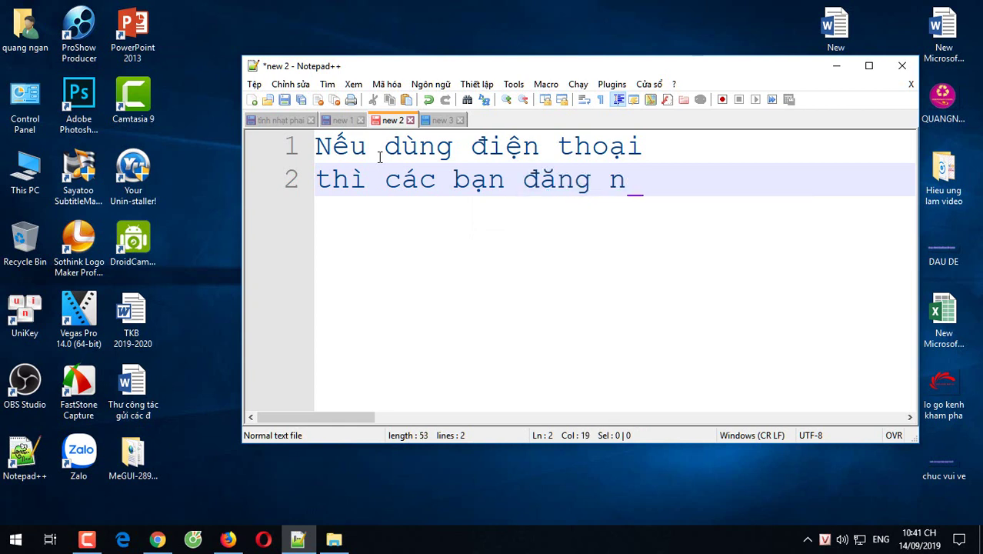
{"action": "type", "text": "haapj"}
{"action": "type", "text": " y"}
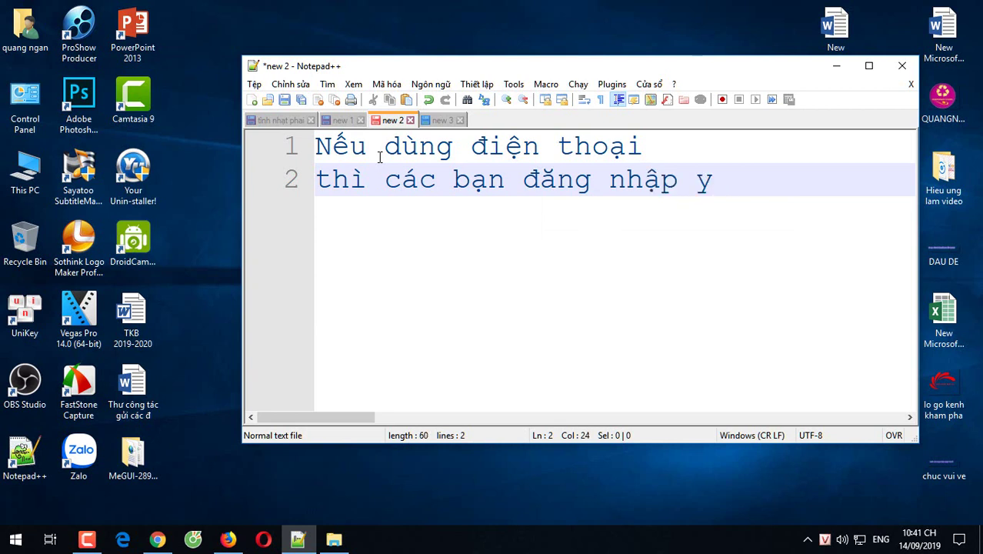
{"action": "type", "text": "outu"}
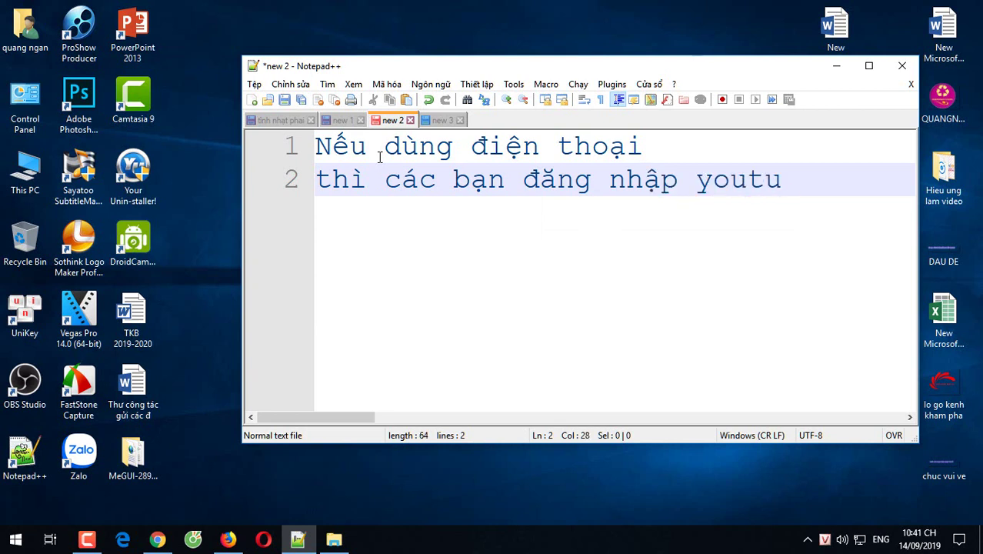
{"action": "type", "text": "be"}
{"action": "key", "text": "Return"}
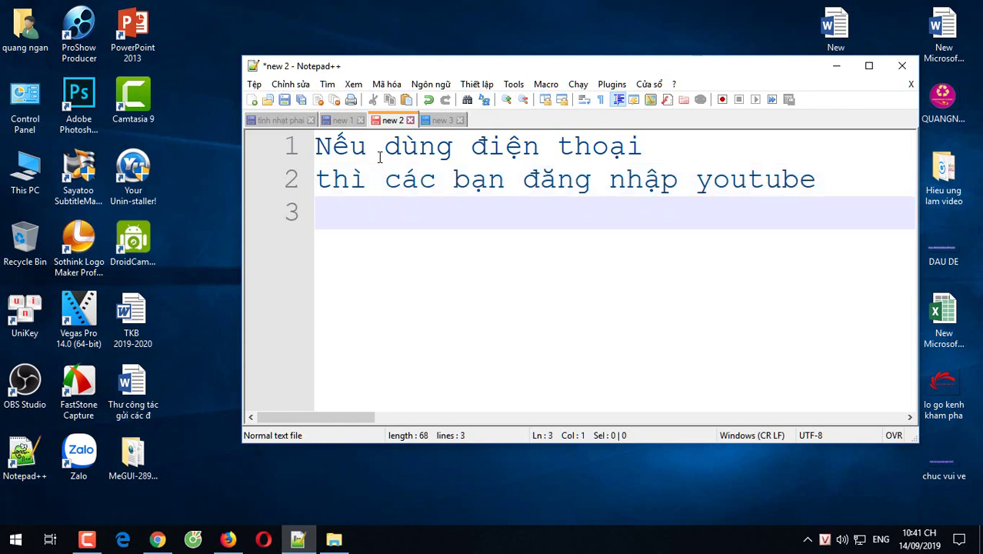
Write "xong chọn chế độ dekop" as the third line of the note.
{"action": "type", "text": "xong ch"}
{"action": "type", "text": "onj "}
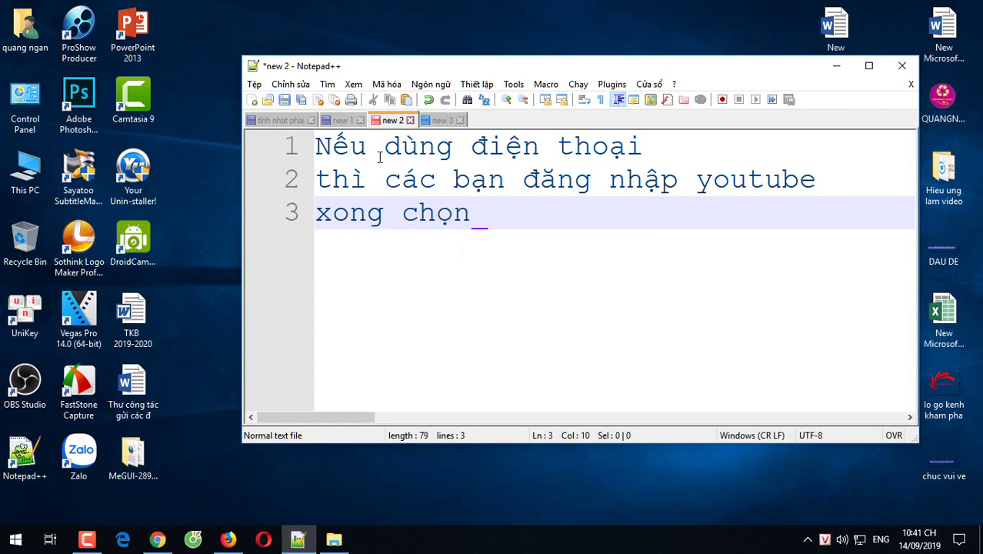
{"action": "type", "text": "chee"}
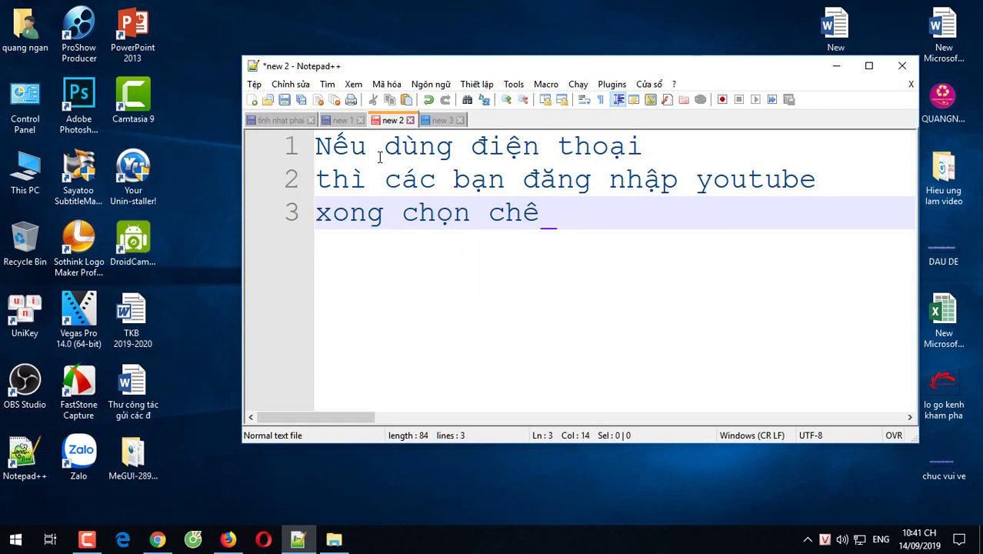
{"action": "type", "text": "s ddooj"}
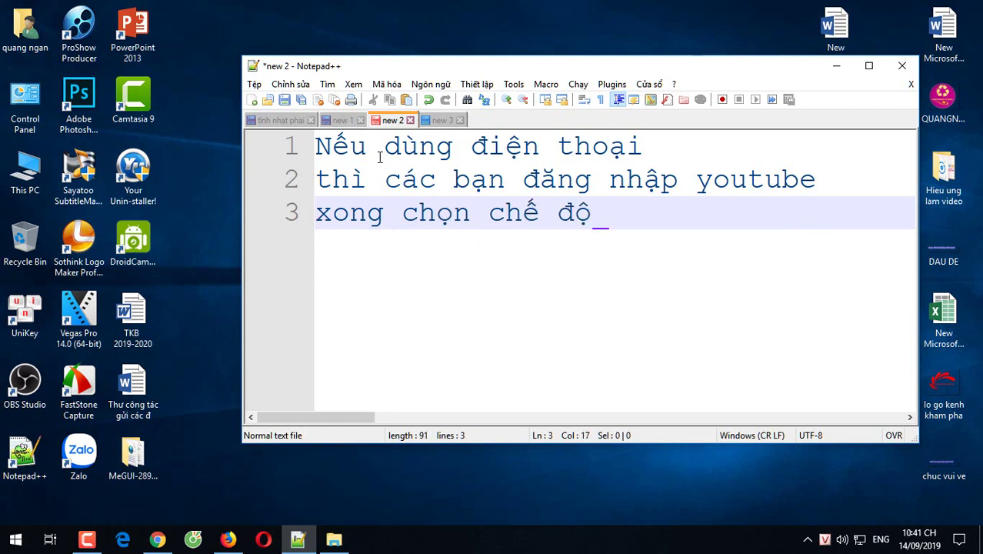
{"action": "type", "text": " dekop"}
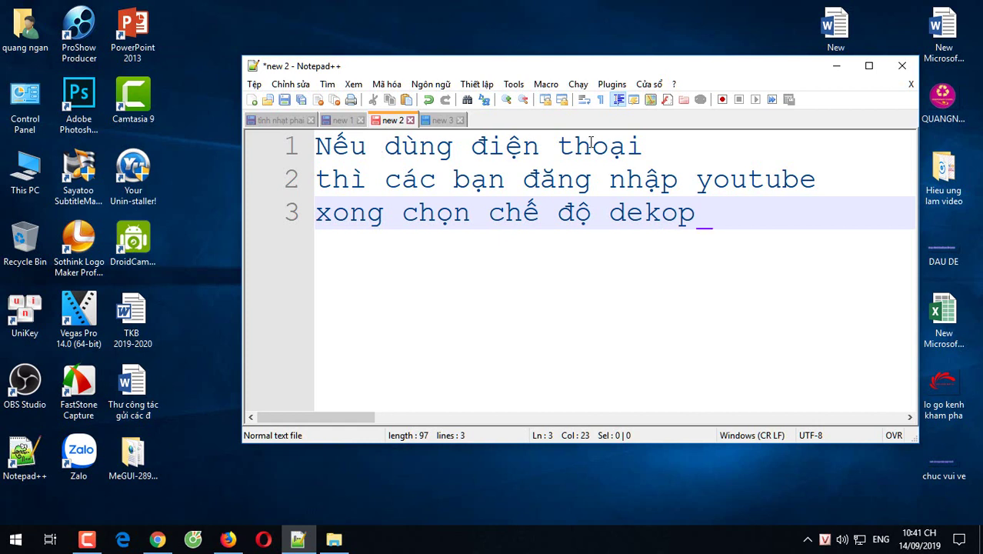
Change the last word of the third line to "deckop" and start a new line.
{"action": "type", "text": "c"}
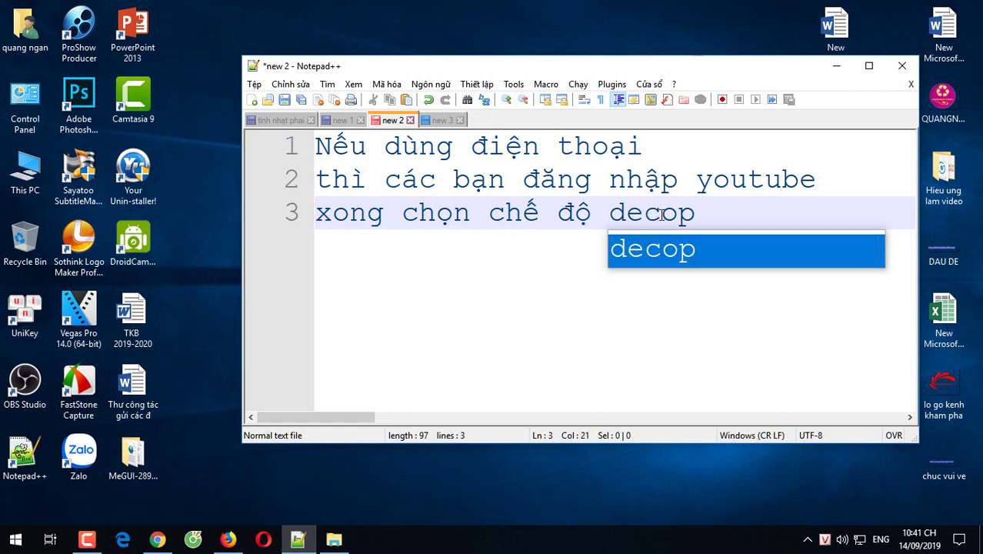
{"action": "key", "text": "Escape"}
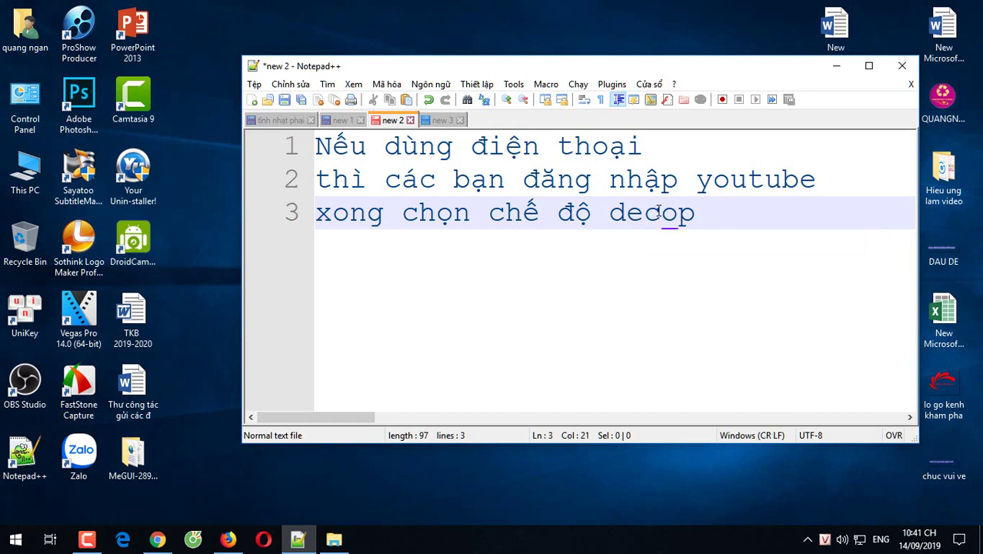
{"action": "key", "text": "BackSpace"}
{"action": "type", "text": "j"}
{"action": "key", "text": "BackSpace"}
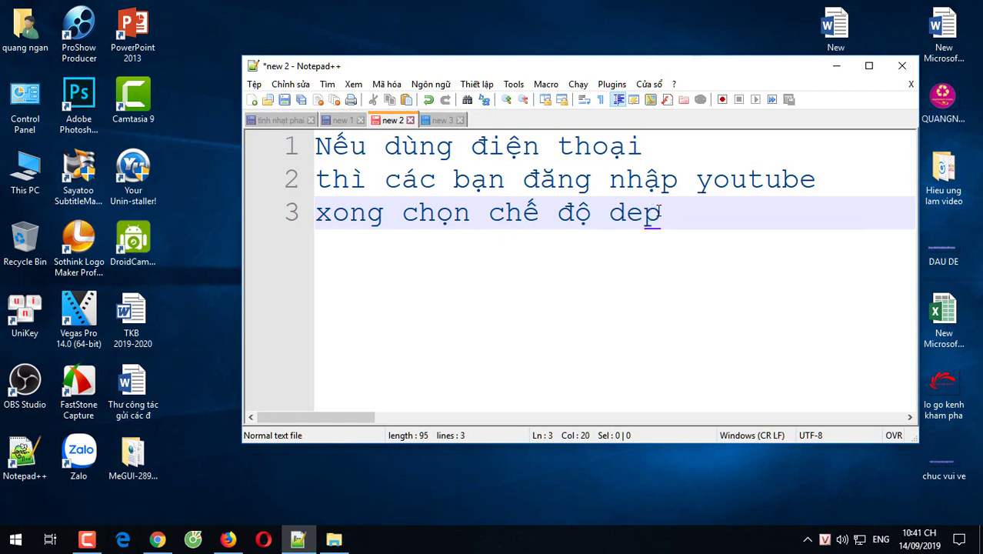
{"action": "type", "text": "o"}
{"action": "key", "text": "BackSpace"}
{"action": "key", "text": "BackSpace"}
{"action": "type", "text": "cko"}
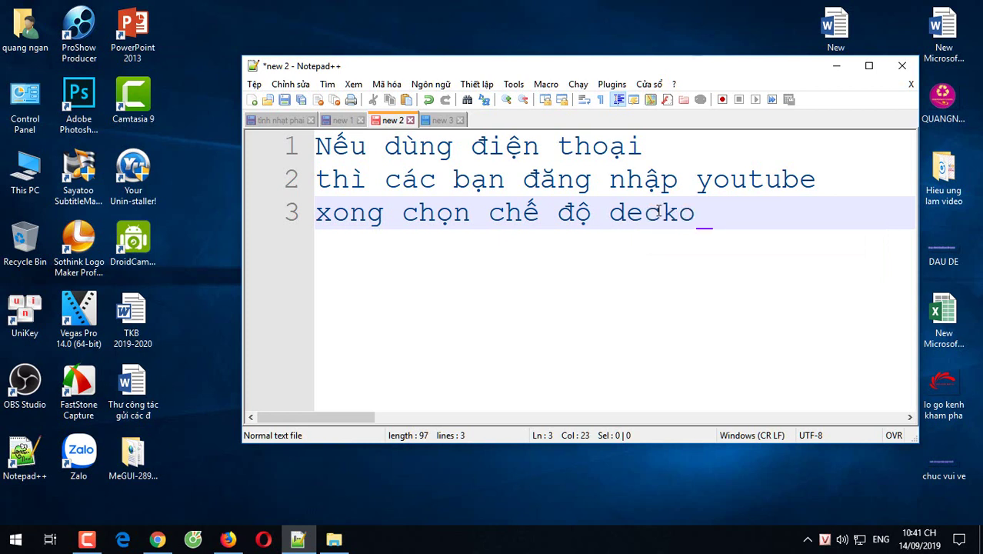
{"action": "type", "text": "p"}
{"action": "key", "text": "Return"}
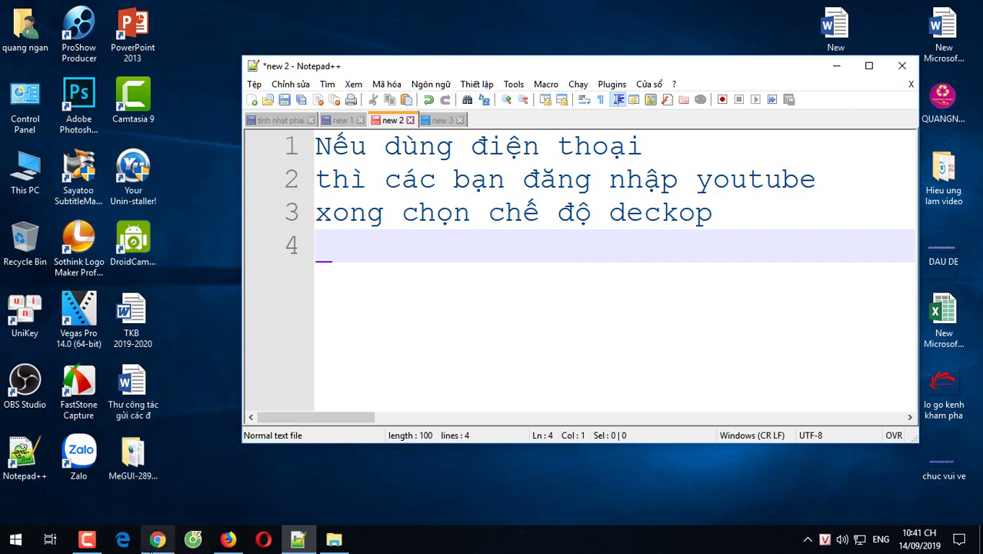
Switch to File Explorer and open the properties of the video file LIEN KHUC QUAN HO on drive F.
{"action": "left_click", "coordinate": [157, 540]}
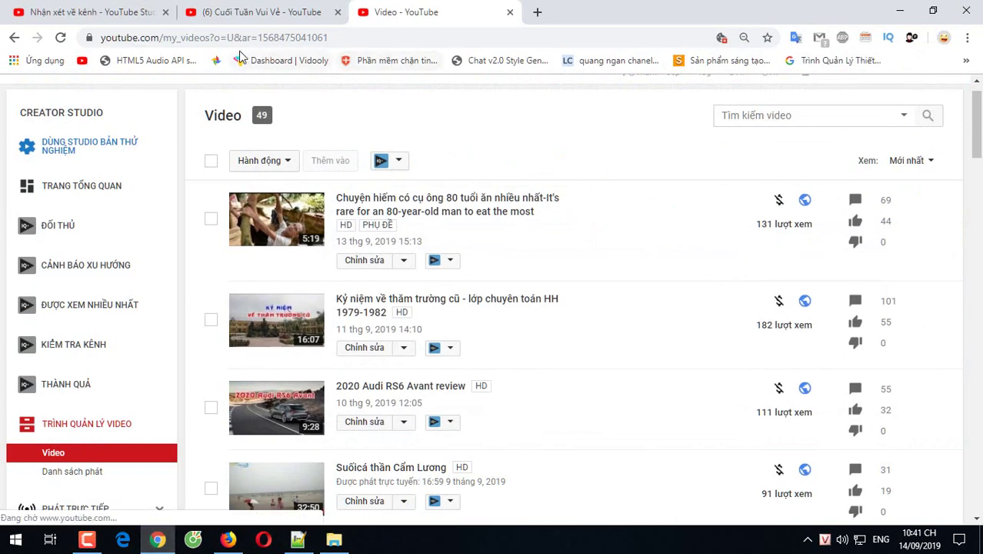
{"action": "left_click", "coordinate": [334, 540]}
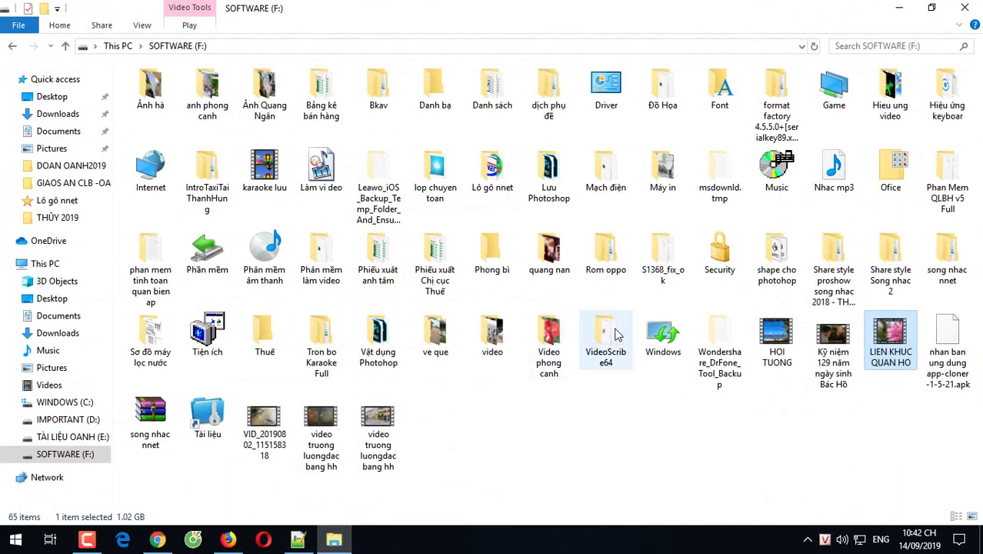
{"action": "left_click", "coordinate": [720, 420]}
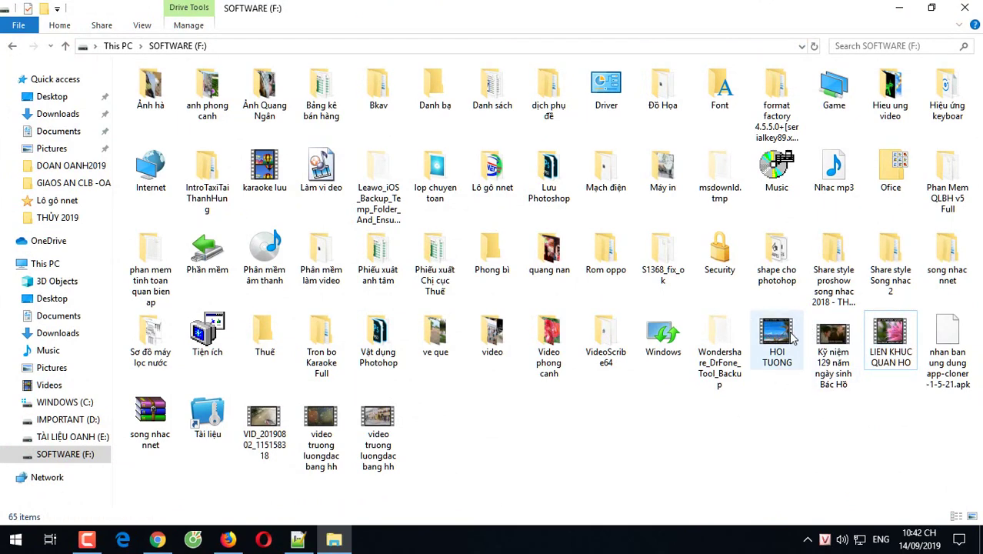
{"action": "right_click", "coordinate": [884, 338]}
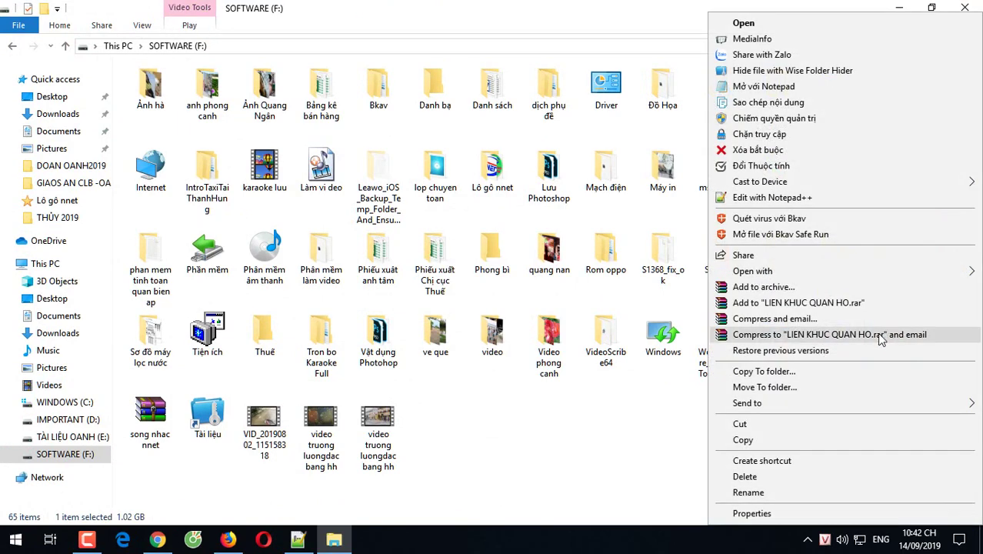
{"action": "left_click", "coordinate": [751, 513]}
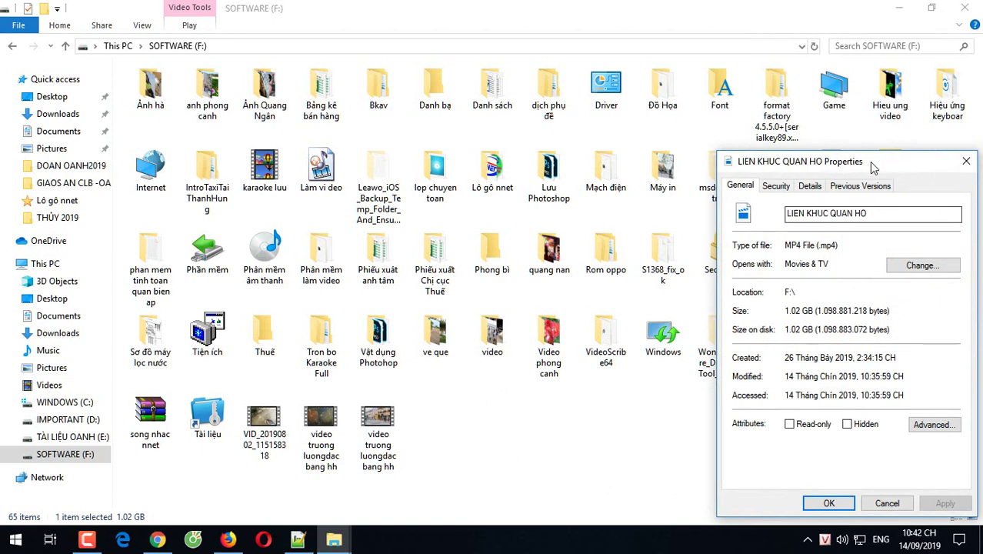
{"action": "left_click_drag", "start_coordinate": [873, 168], "coordinate": [414, 84]}
Examine the video file's security permissions and its title, tags and media details, and close the properties.
{"action": "left_click", "coordinate": [316, 103]}
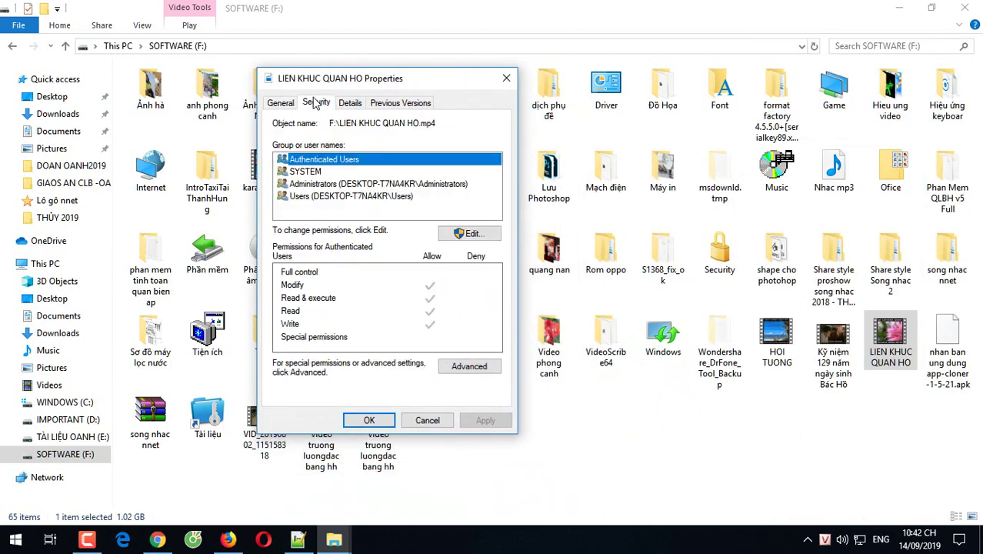
{"action": "left_click", "coordinate": [348, 103]}
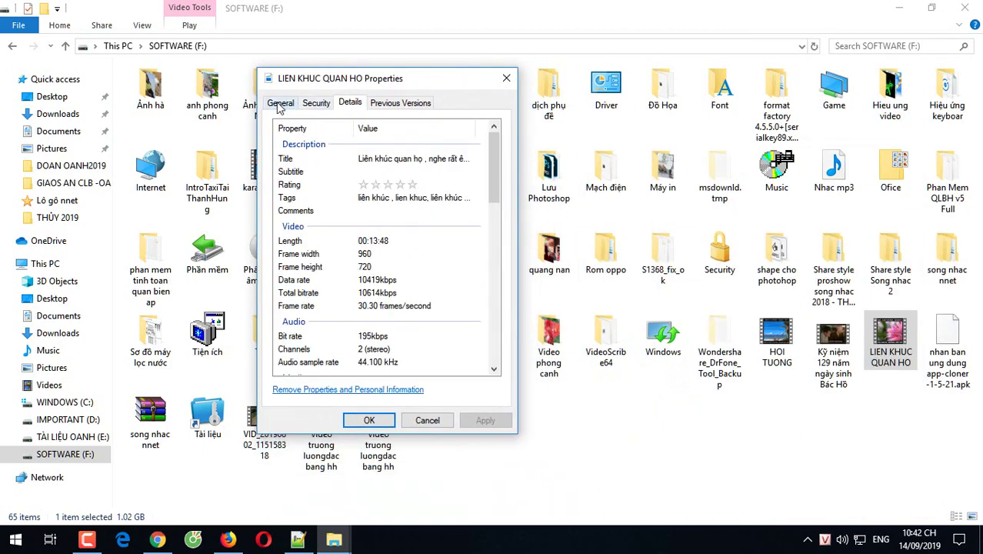
{"action": "scroll", "coordinate": [500, 154], "scroll_direction": "down", "scroll_amount": 2}
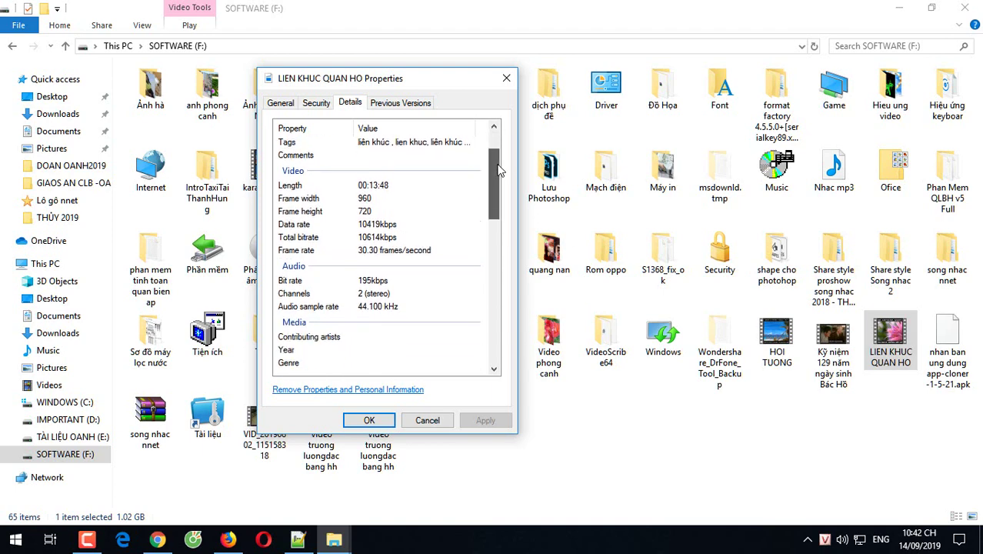
{"action": "scroll", "coordinate": [466, 151], "scroll_direction": "up", "scroll_amount": 2}
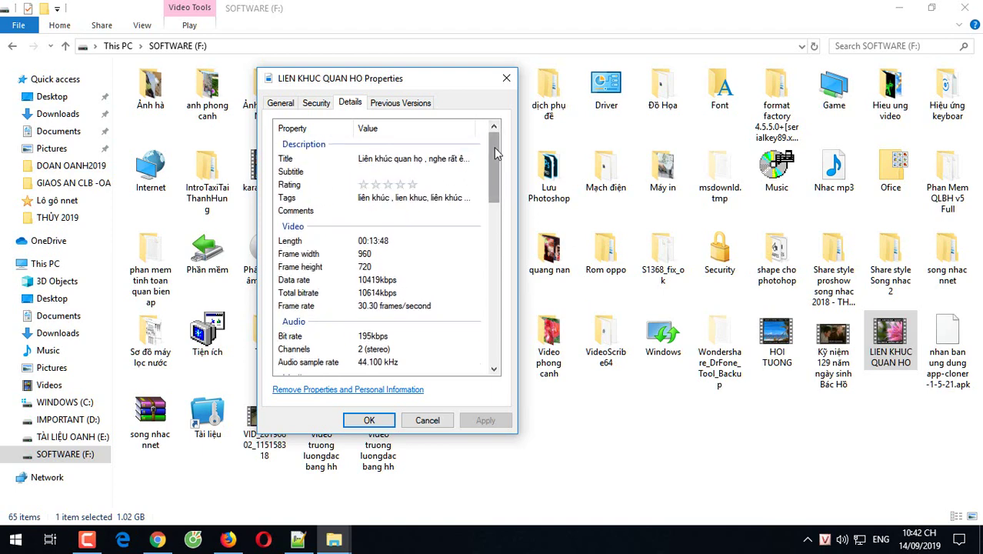
{"action": "scroll", "coordinate": [497, 139], "scroll_direction": "down", "scroll_amount": 2}
{"action": "scroll", "coordinate": [496, 139], "scroll_direction": "up", "scroll_amount": 2}
{"action": "left_click", "coordinate": [506, 78]}
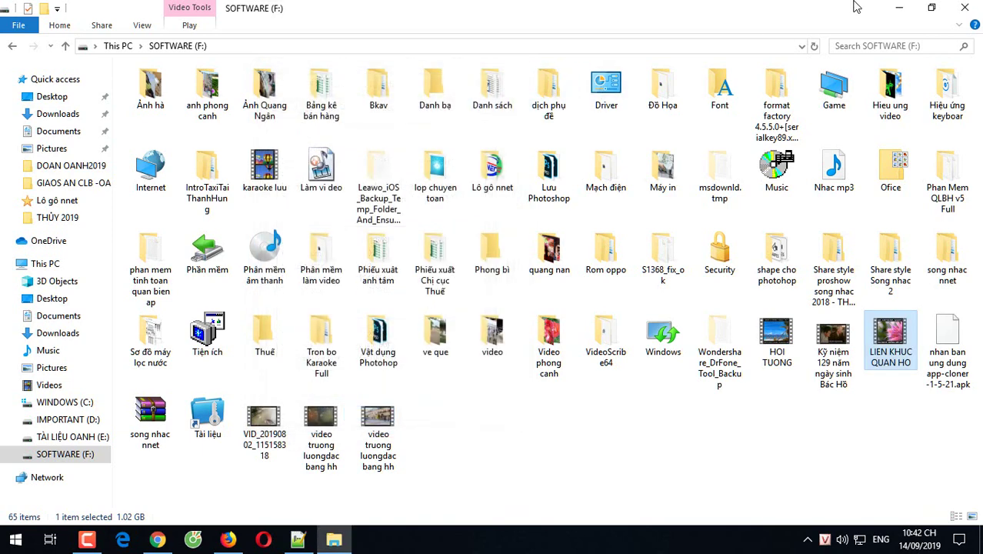
Minimize File Explorer and bring the note in Notepad++ back to the front.
{"action": "left_click", "coordinate": [894, 10]}
{"action": "left_click", "coordinate": [298, 540]}
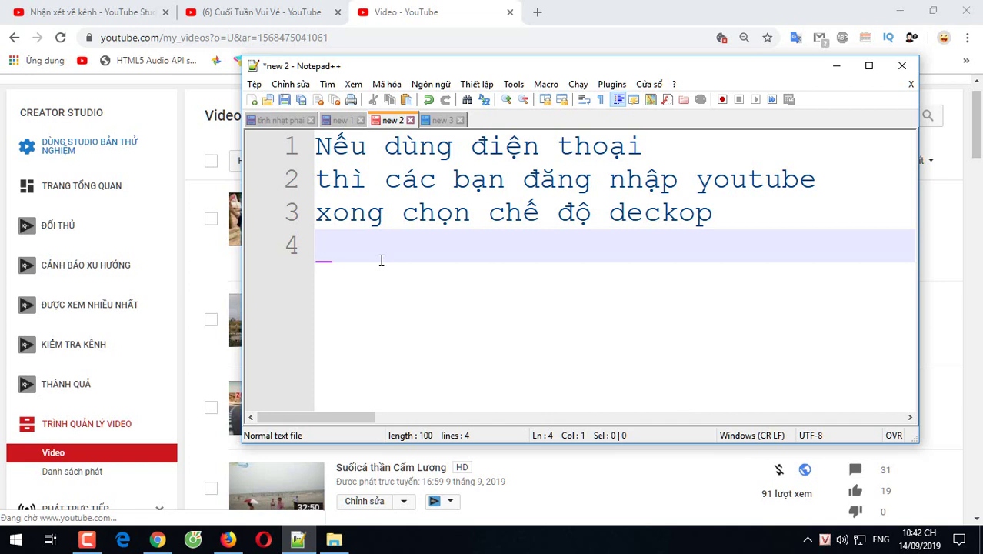
Write "dùng điện thoại thì file manager" as the note's fourth line and start a new line.
{"action": "type", "text": "d"}
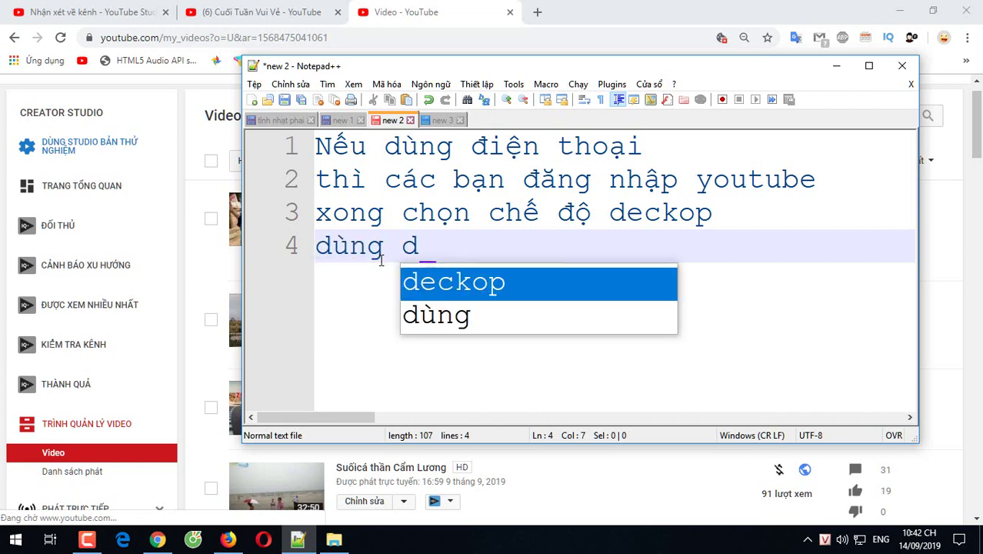
{"action": "type", "text": "ùng đien thoại"}
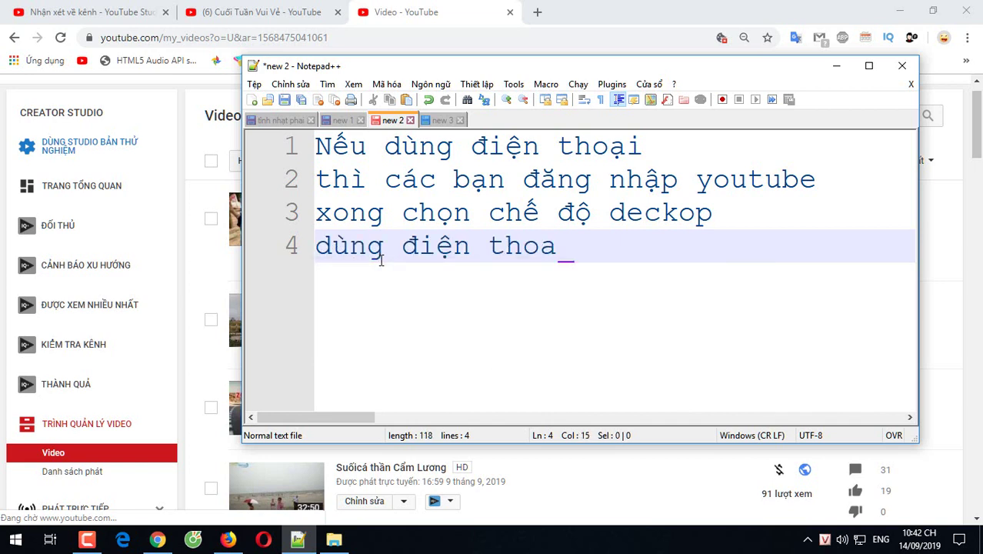
{"action": "type", "text": " thi"}
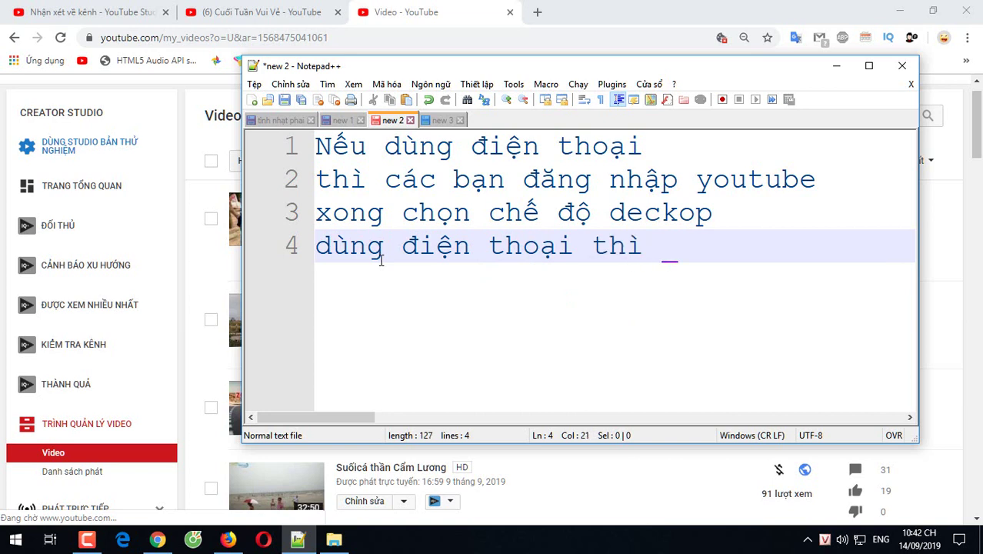
{"action": "type", "text": "cho"}
{"action": "key", "text": "BackSpace"}
{"action": "key", "text": "BackSpace"}
{"action": "key", "text": "BackSpace"}
{"action": "type", "text": "file"}
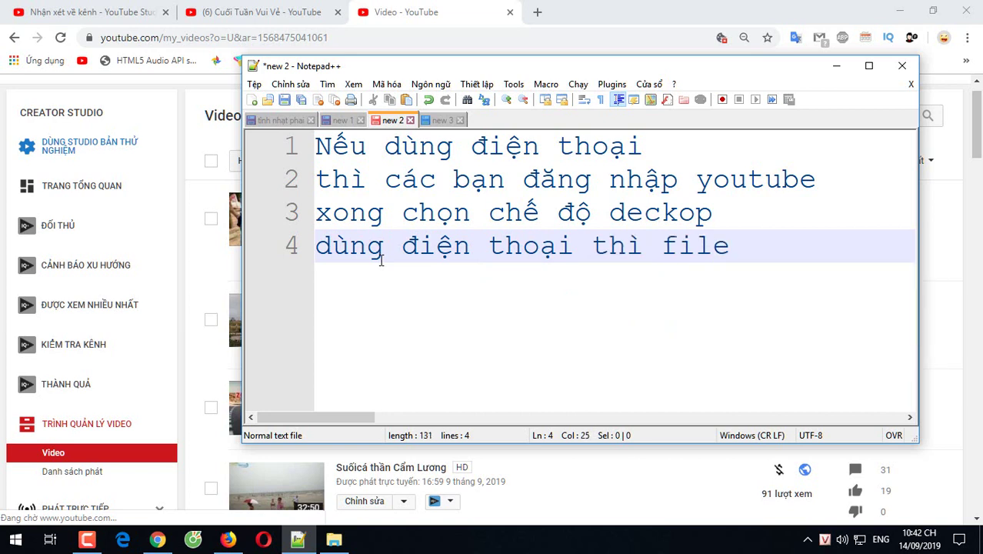
{"action": "type", "text": " maan"}
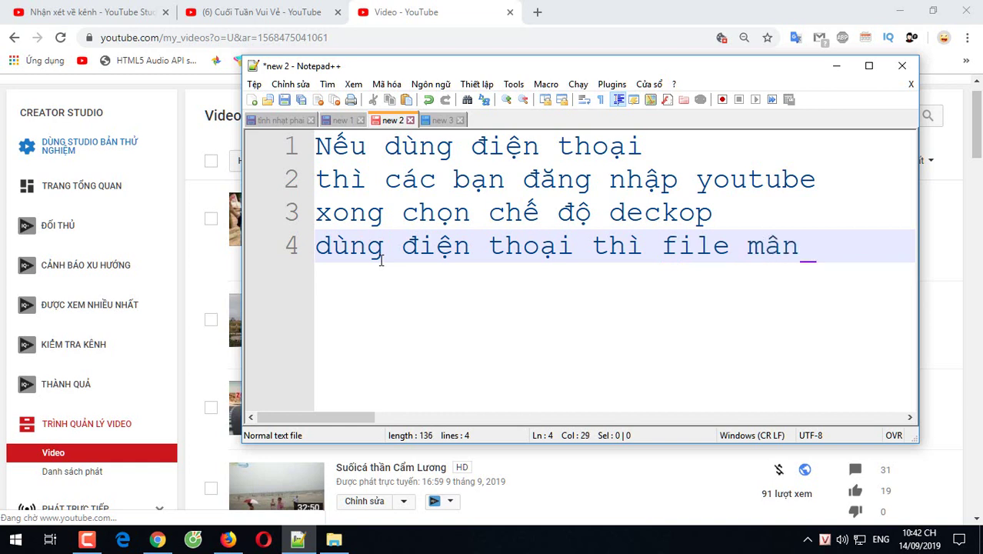
{"action": "type", "text": "age"}
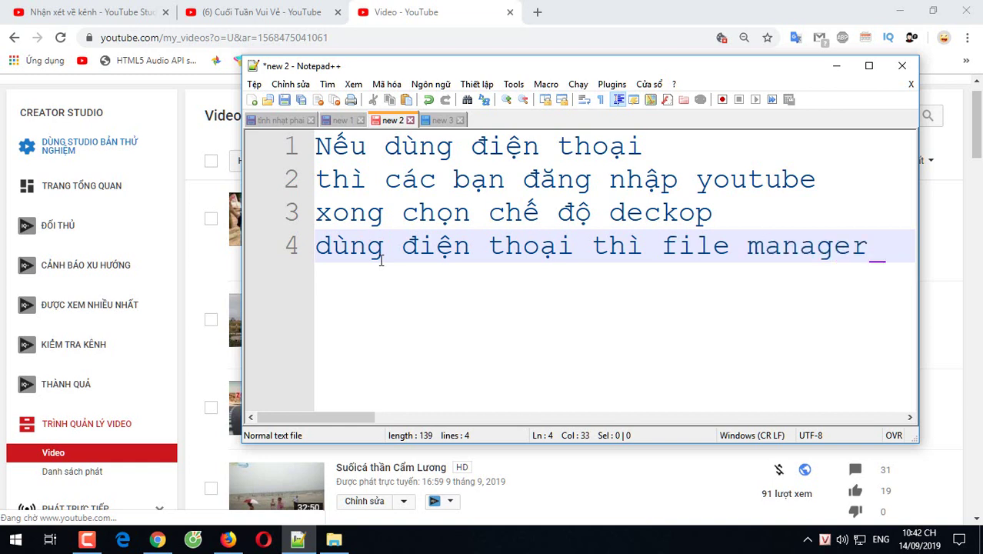
{"action": "type", "text": "r"}
{"action": "key", "text": "Return"}
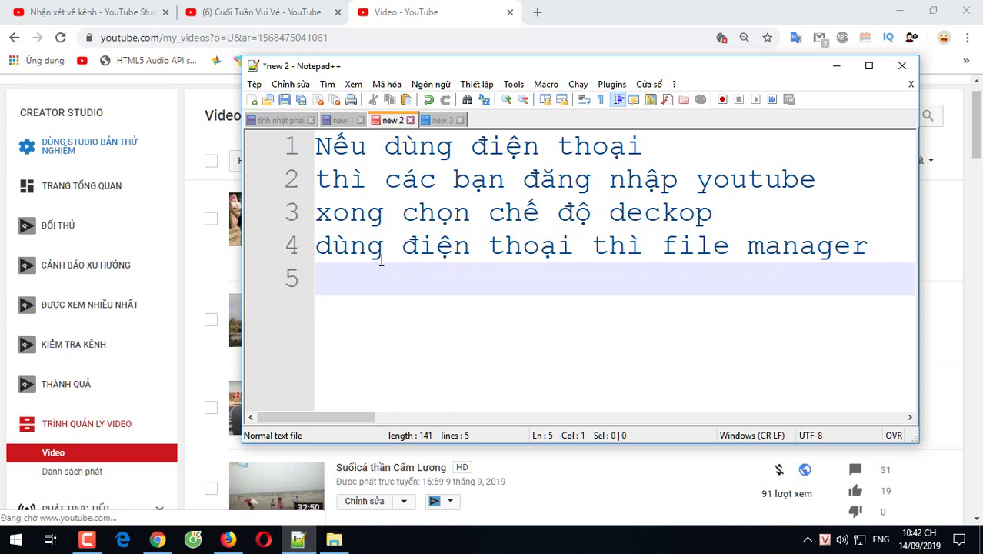
Write "chọn video và cũng chọn propetie" as the note's fifth line and start a new line.
{"action": "type", "text": "chonj vi"}
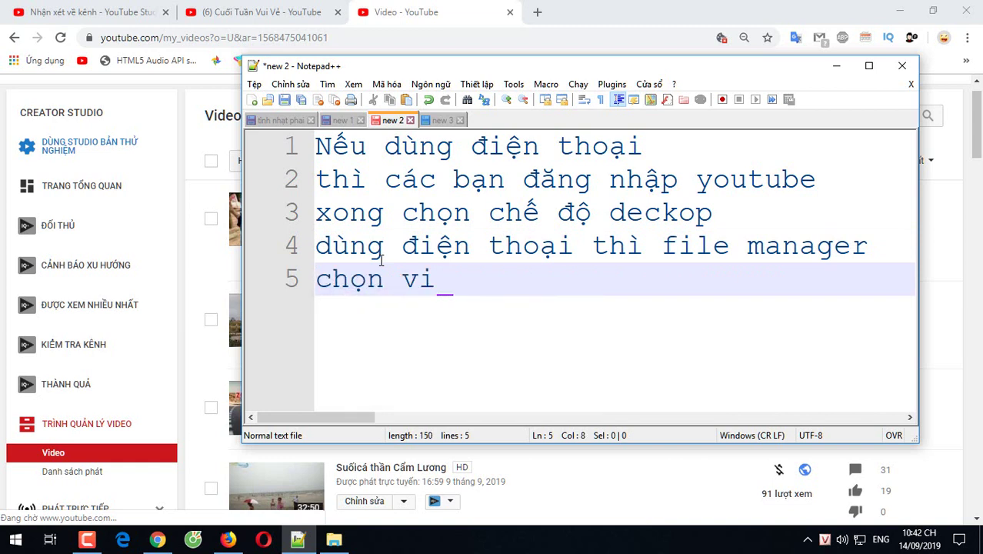
{"action": "type", "text": "deo ba"}
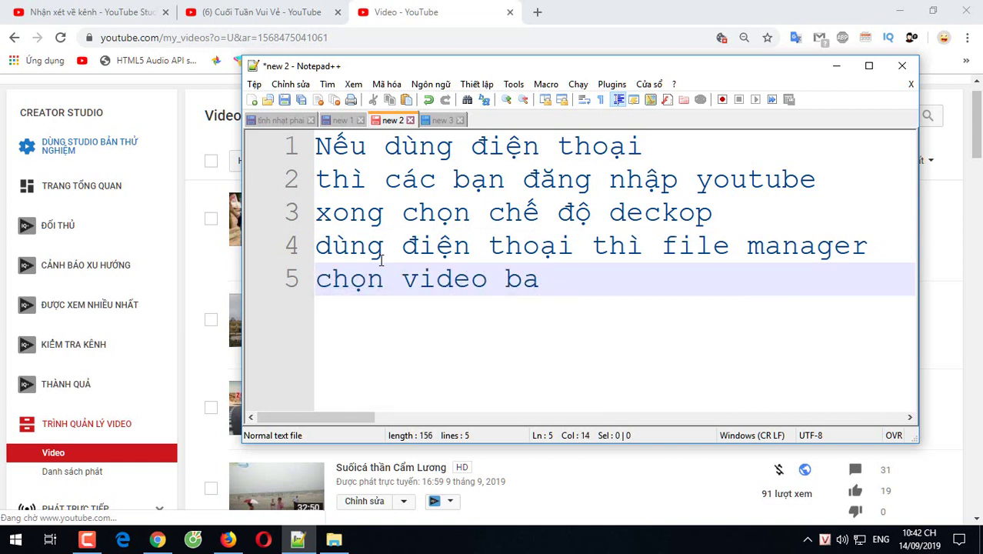
{"action": "key", "text": "BackSpace"}
{"action": "key", "text": "BackSpace"}
{"action": "type", "text": "vaf cungx cho"}
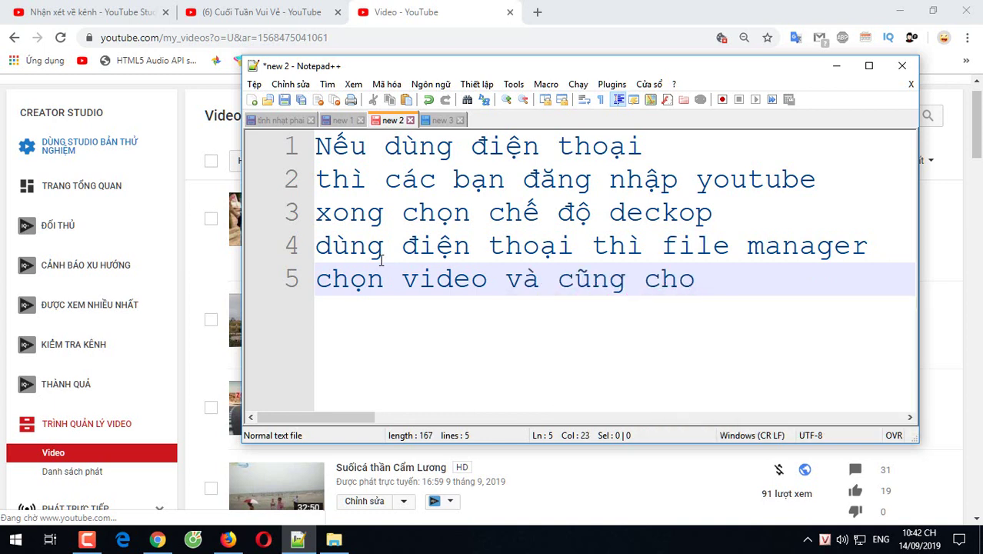
{"action": "type", "text": "n"}
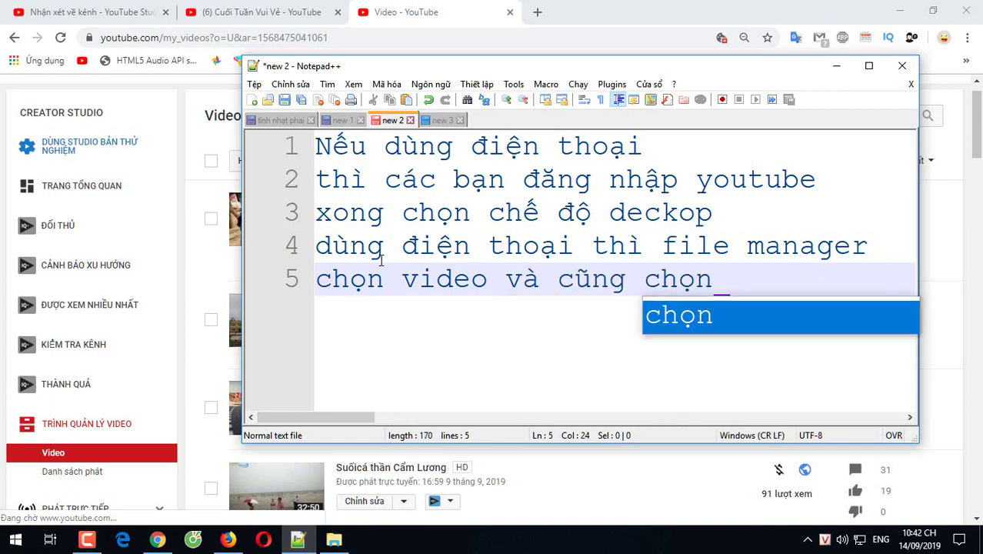
{"action": "type", "text": "j pro"}
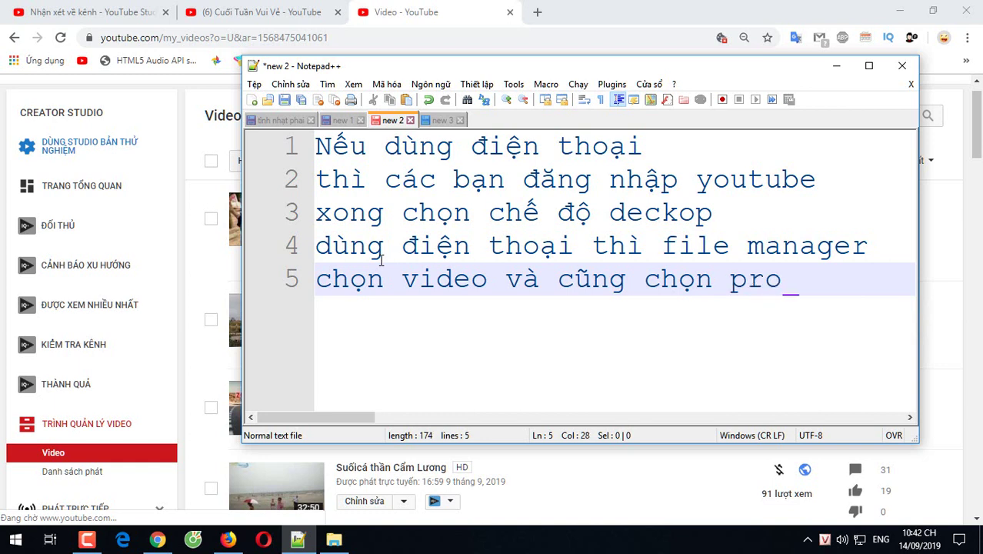
{"action": "type", "text": "peti"}
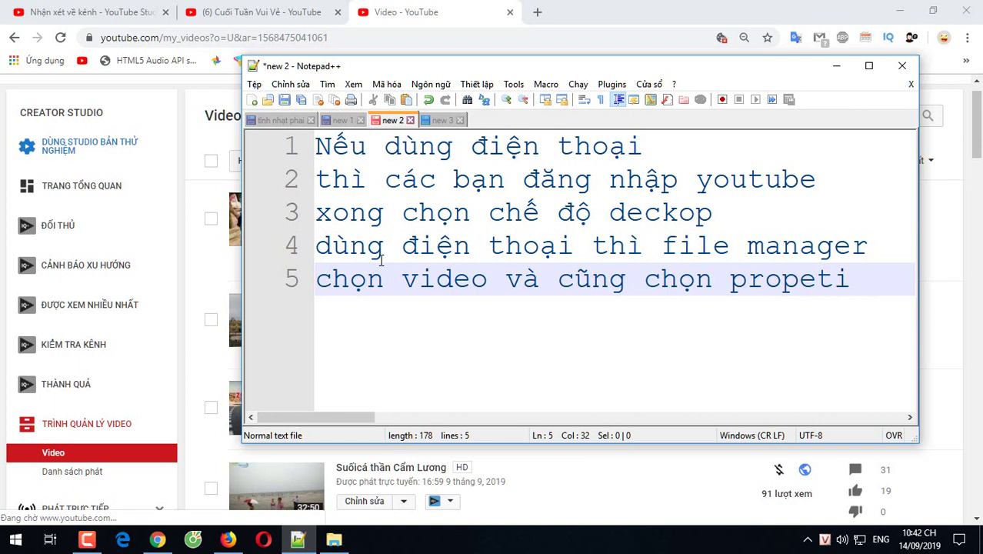
{"action": "type", "text": "w"}
{"action": "key", "text": "BackSpace"}
{"action": "type", "text": "e"}
{"action": "key", "text": "Return"}
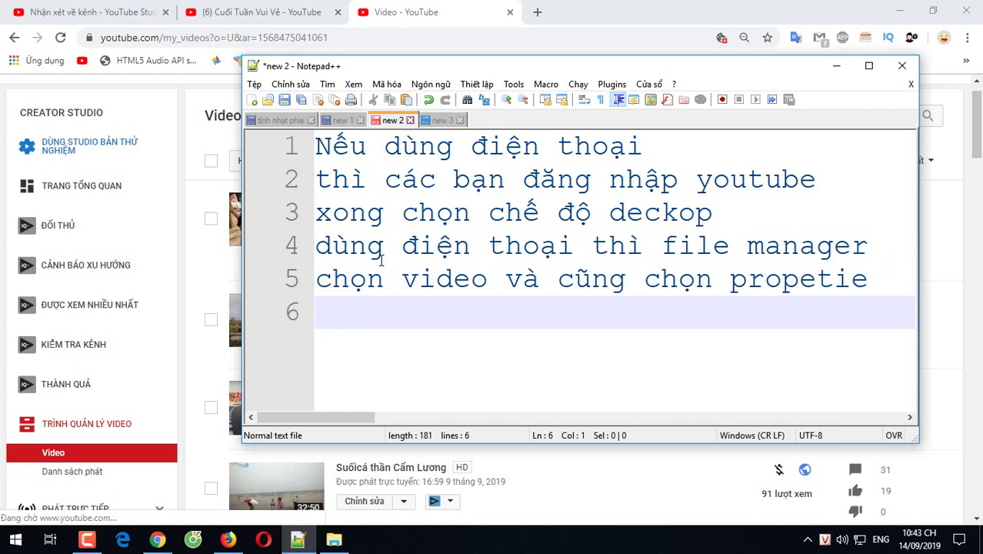
Write "sau đó seo video trước khi tải lên" as the note's sixth line.
{"action": "type", "text": "sau đó s"}
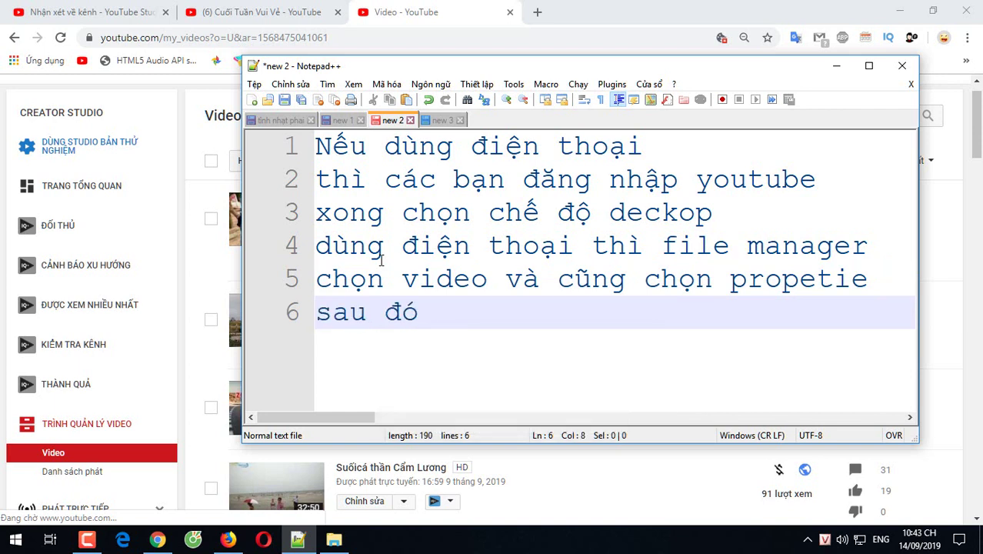
{"action": "type", "text": "eo v"}
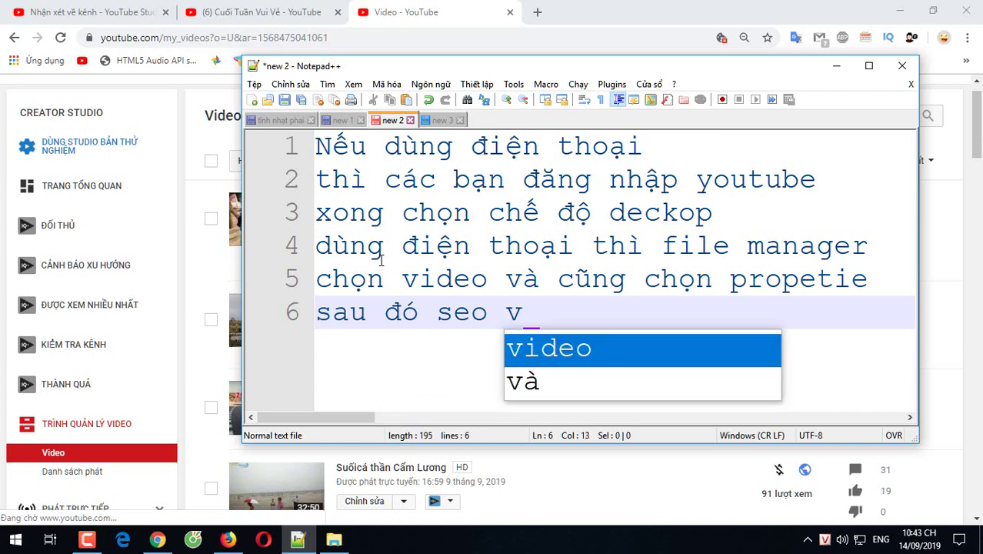
{"action": "type", "text": "ideo trước"}
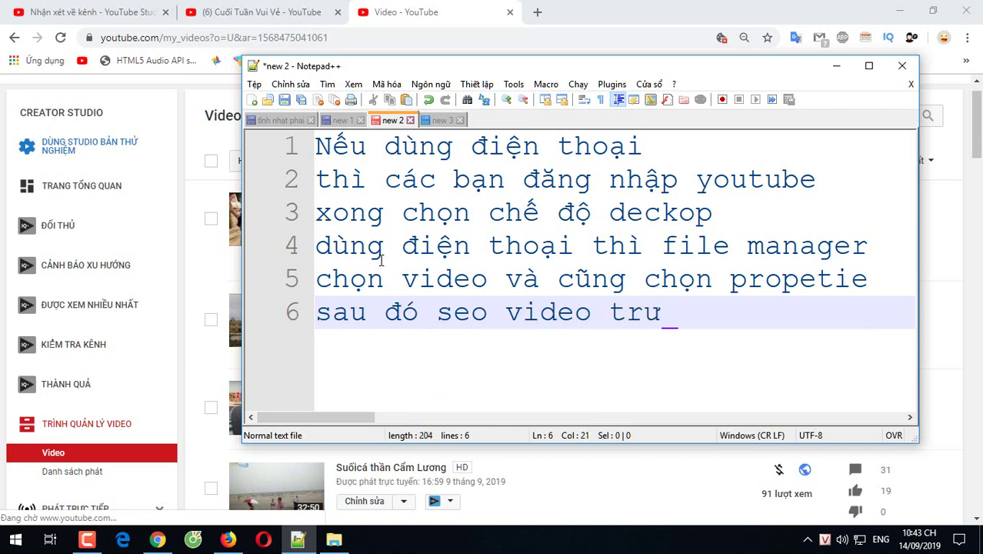
{"action": "type", "text": " khi "}
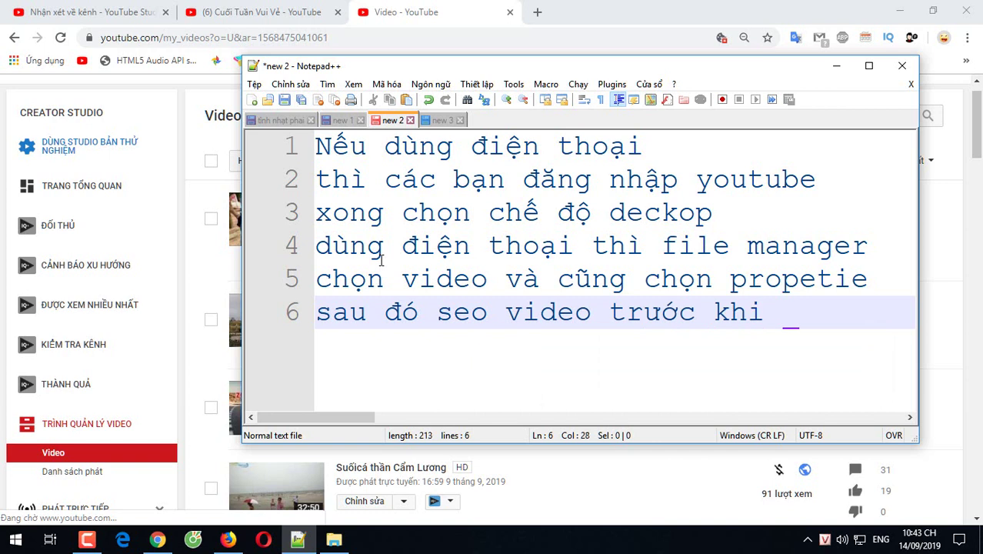
{"action": "type", "text": "tải lên"}
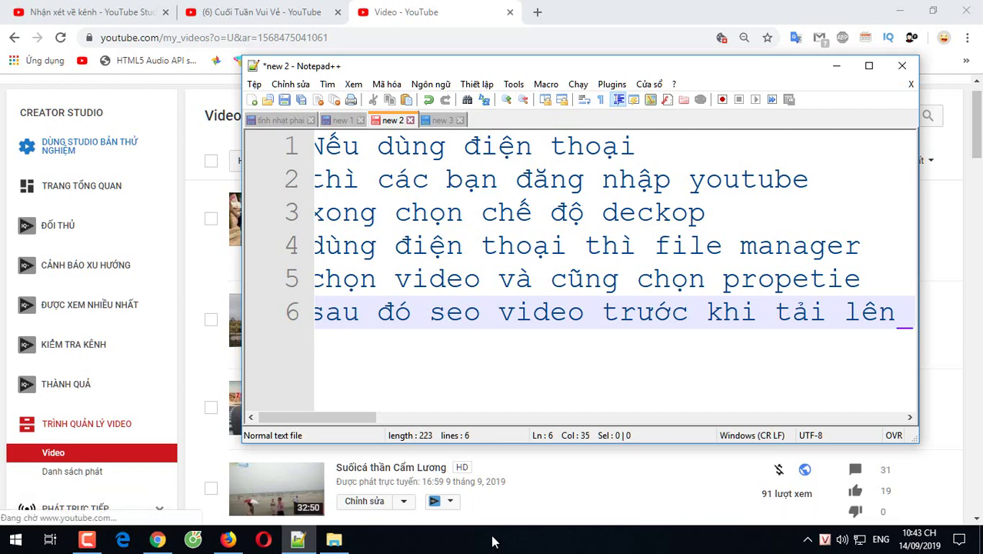
Switch to the video list in Chrome and open the video "Chuyện hiếm có cụ ông 80 tuổi ăn nhiều nhất" for editing.
{"action": "left_click", "coordinate": [612, 480]}
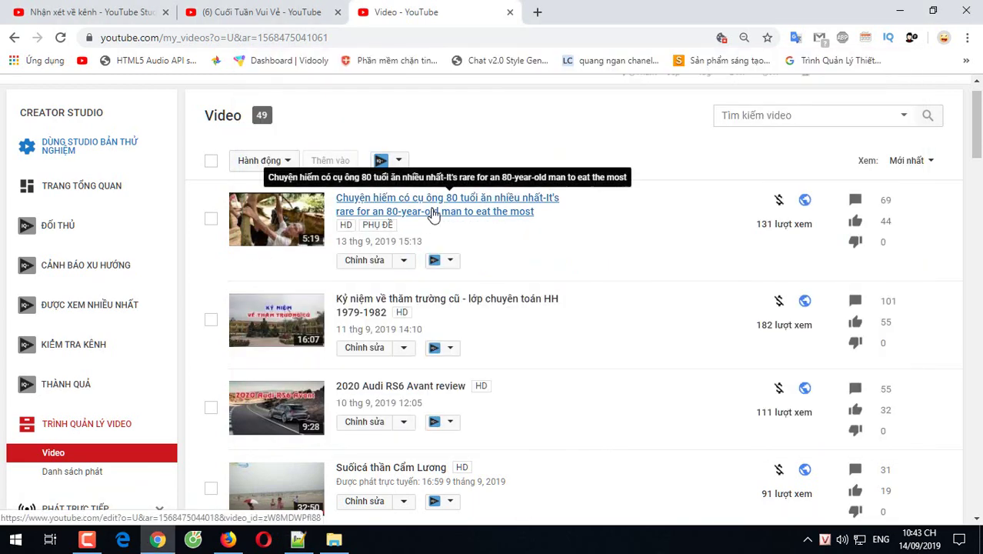
{"action": "left_click", "coordinate": [365, 262]}
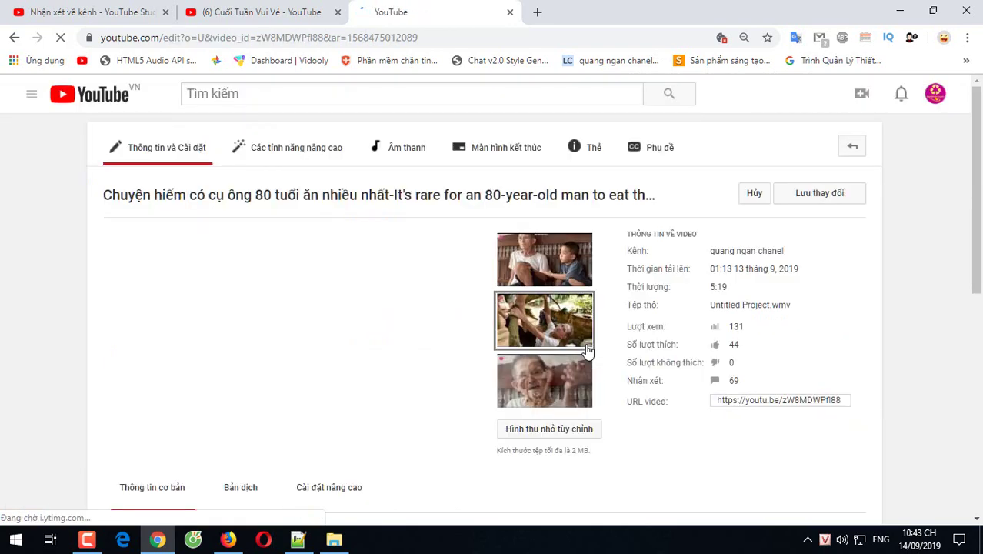
{"action": "scroll", "coordinate": [406, 360], "scroll_direction": "down", "scroll_amount": 3}
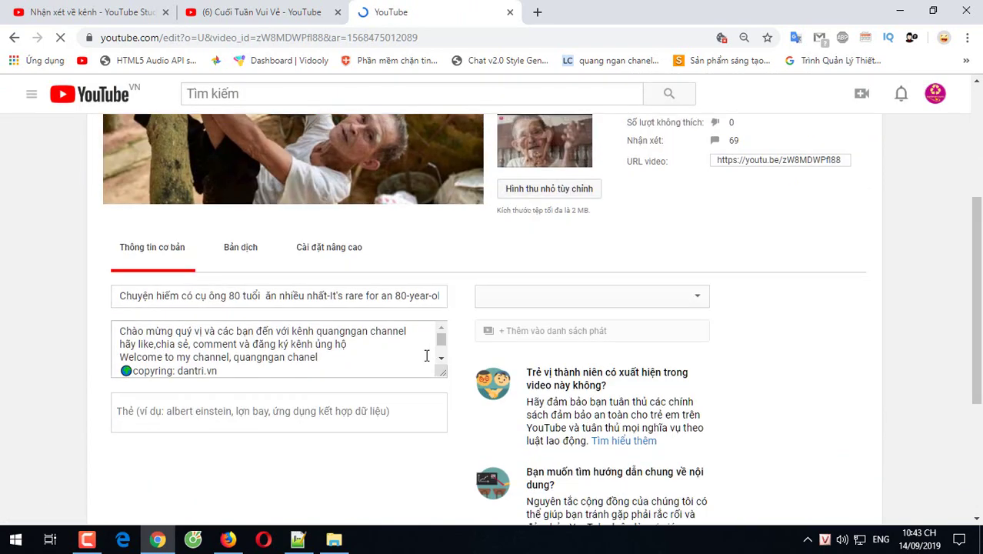
Examine the video's full description and its list of tags in the basic information.
{"action": "left_click", "coordinate": [442, 344]}
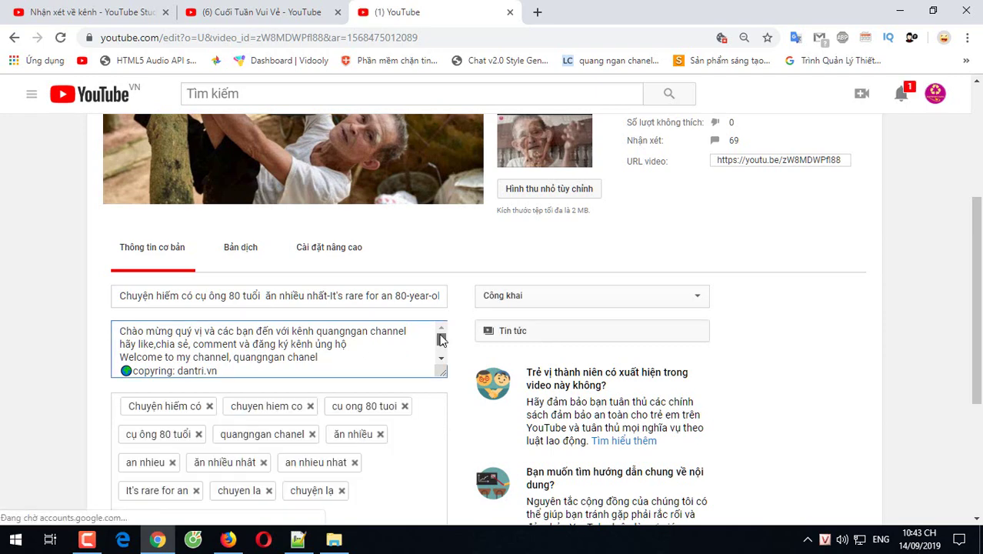
{"action": "scroll", "coordinate": [391, 358], "scroll_direction": "down", "scroll_amount": 3}
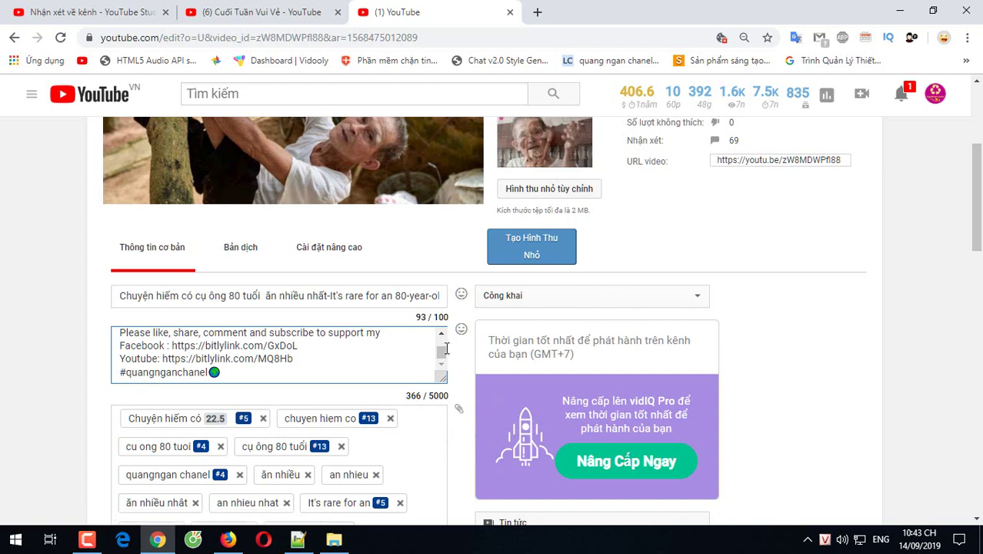
{"action": "scroll", "coordinate": [365, 373], "scroll_direction": "up", "scroll_amount": 5}
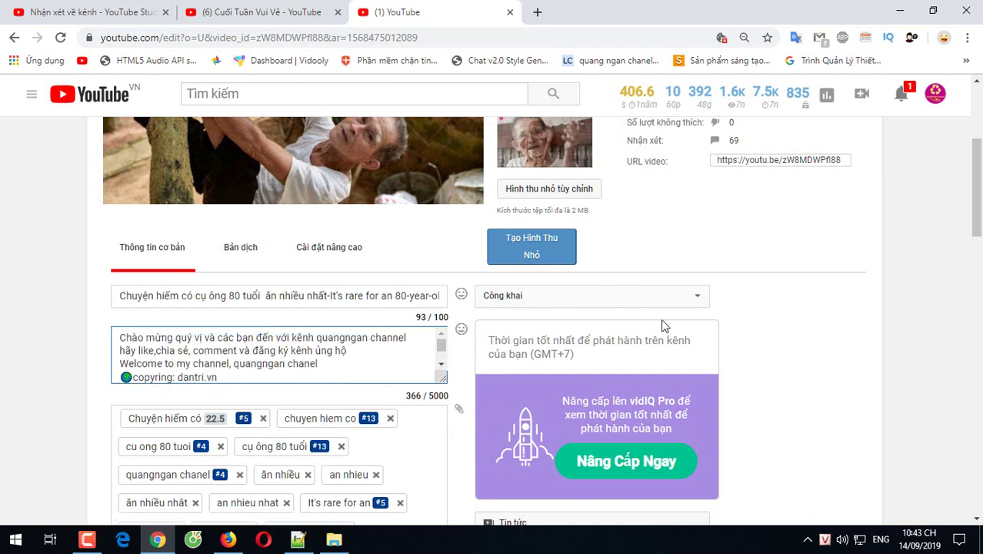
{"action": "scroll", "coordinate": [954, 251], "scroll_direction": "up", "scroll_amount": 2}
{"action": "scroll", "coordinate": [954, 252], "scroll_direction": "down", "scroll_amount": 4}
{"action": "scroll", "coordinate": [954, 252], "scroll_direction": "down", "scroll_amount": 2}
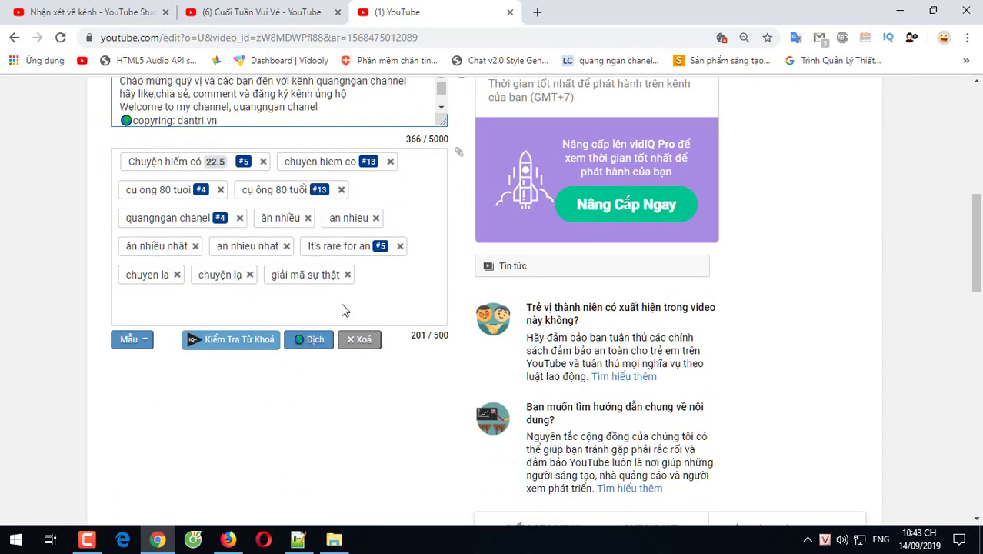
{"action": "scroll", "coordinate": [410, 245], "scroll_direction": "up", "scroll_amount": 2}
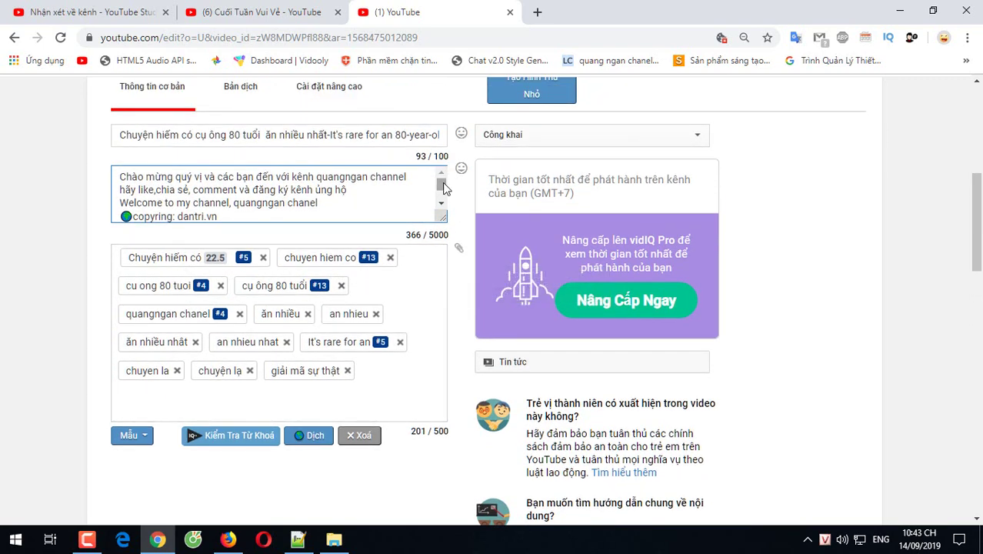
{"action": "scroll", "coordinate": [441, 186], "scroll_direction": "down", "scroll_amount": 3}
{"action": "scroll", "coordinate": [441, 194], "scroll_direction": "up", "scroll_amount": 3}
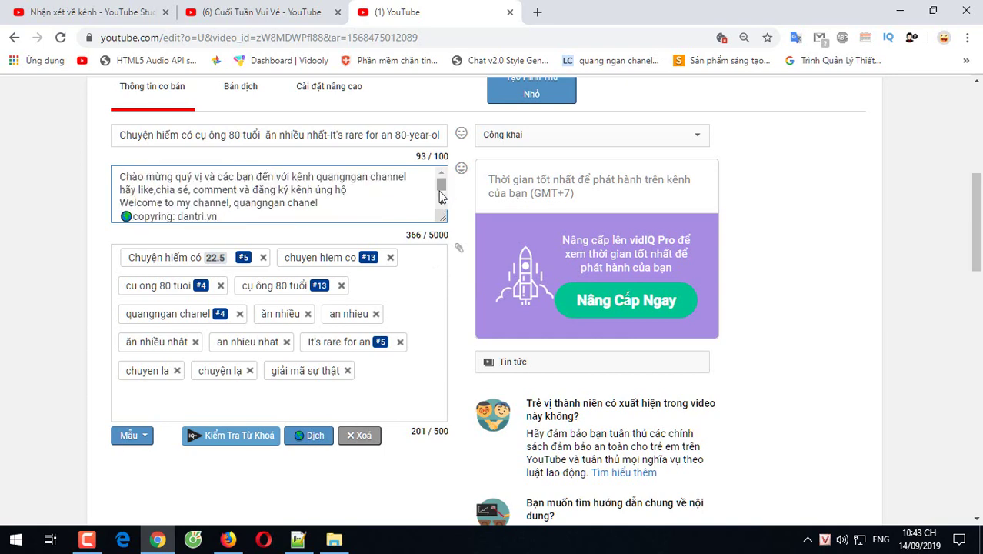
{"action": "left_click", "coordinate": [417, 277]}
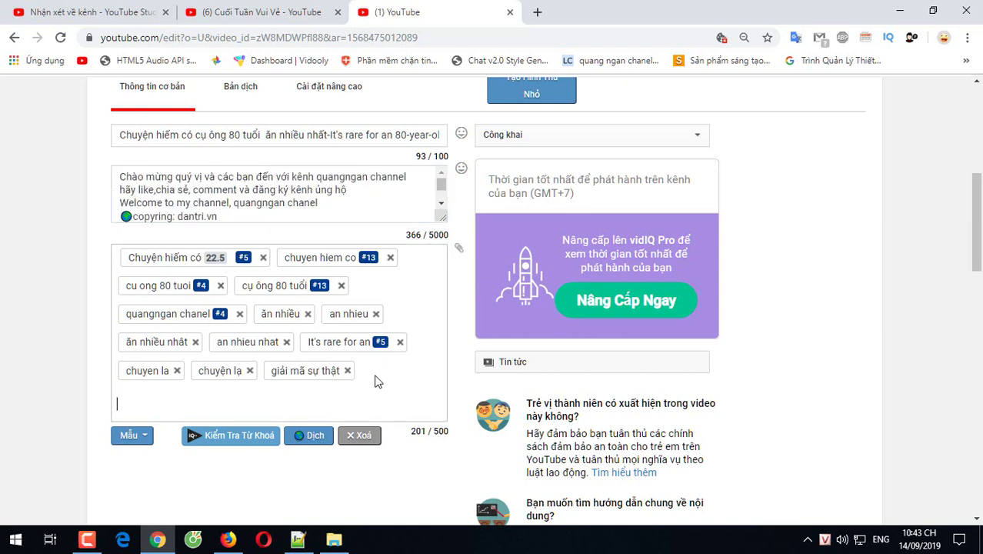
{"action": "scroll", "coordinate": [438, 350], "scroll_direction": "down", "scroll_amount": 1}
{"action": "scroll", "coordinate": [408, 351], "scroll_direction": "up", "scroll_amount": 1}
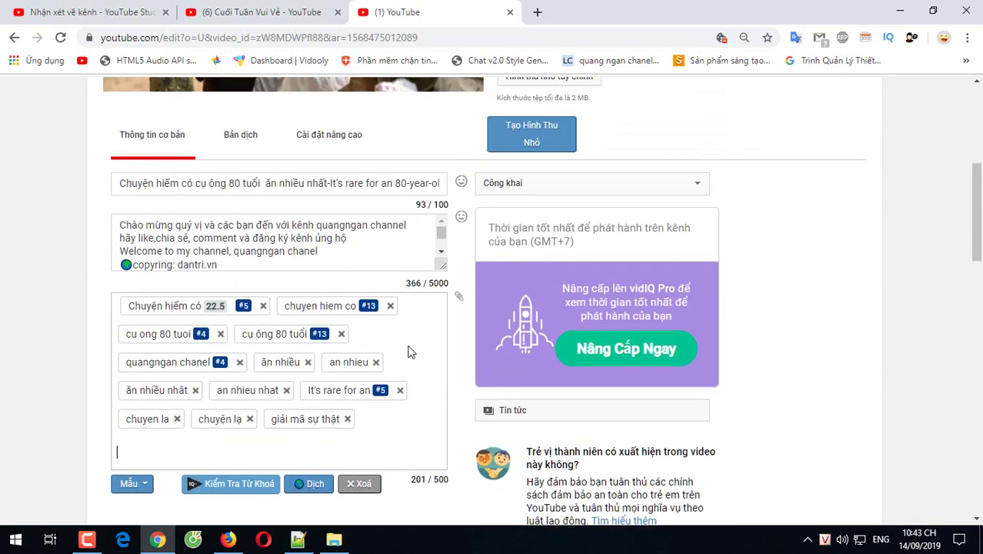
{"action": "scroll", "coordinate": [339, 361], "scroll_direction": "down", "scroll_amount": 1}
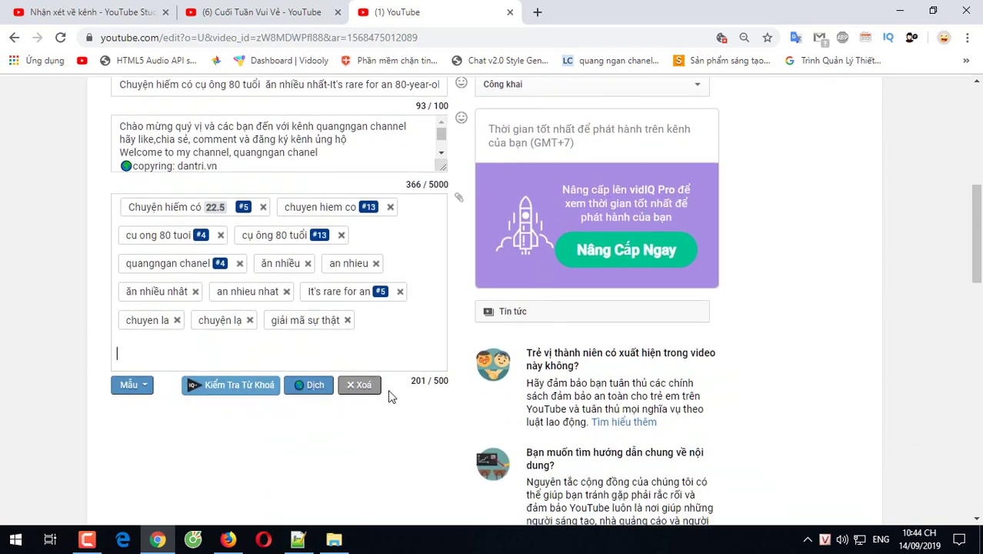
Examine the vidIQ SEO score and checklist, and highlight the heading and text about controversial keywords (Những Từ Khoá Gây Tranh Cãi).
{"action": "scroll", "coordinate": [388, 389], "scroll_direction": "down", "scroll_amount": 3}
{"action": "scroll", "coordinate": [398, 392], "scroll_direction": "down", "scroll_amount": 7}
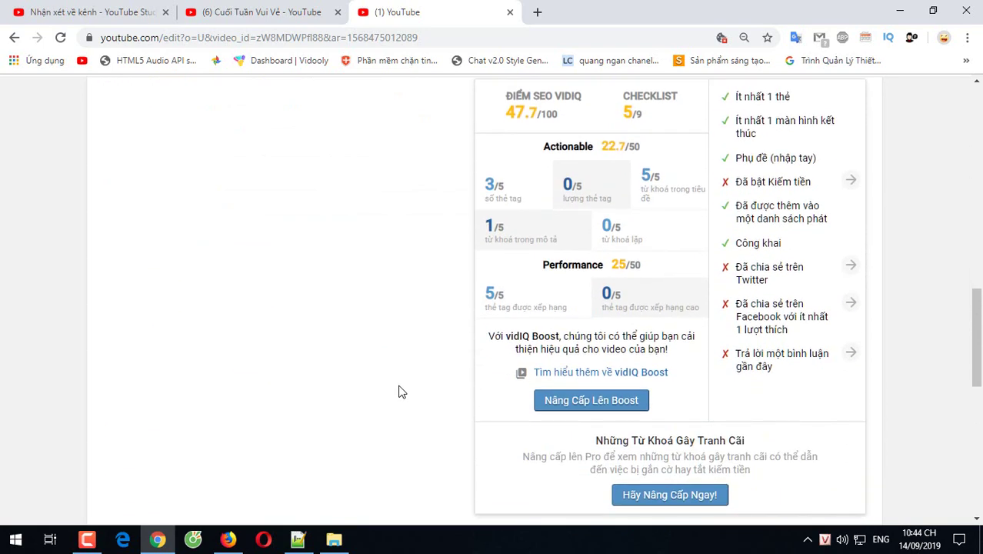
{"action": "scroll", "coordinate": [273, 354], "scroll_direction": "up", "scroll_amount": 8}
{"action": "scroll", "coordinate": [461, 377], "scroll_direction": "down", "scroll_amount": 11}
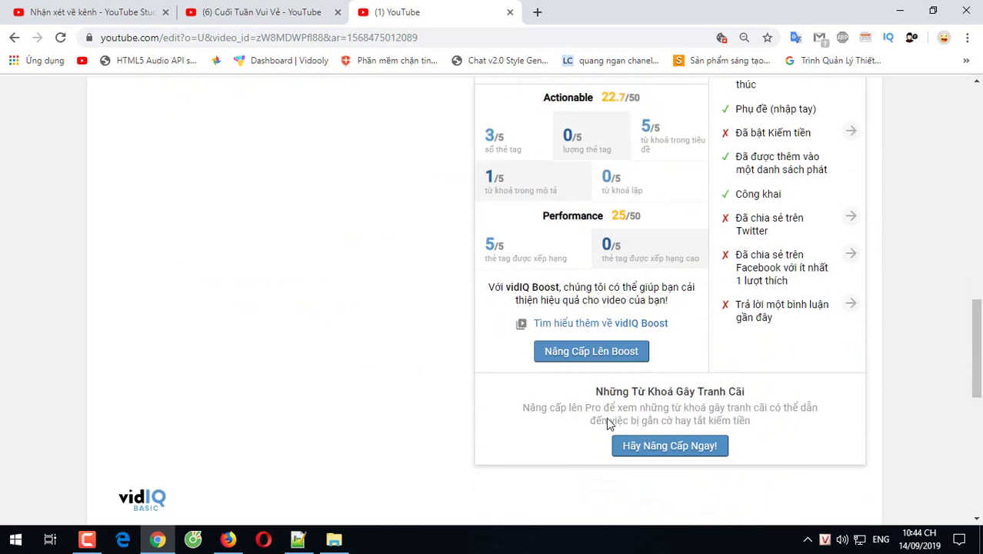
{"action": "left_click_drag", "start_coordinate": [614, 290], "coordinate": [772, 296]}
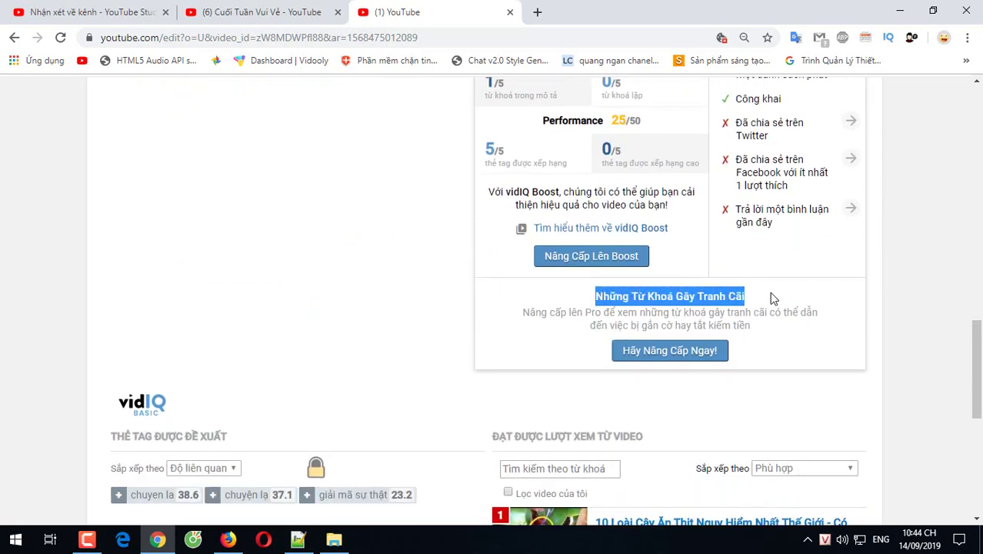
{"action": "double_click", "coordinate": [524, 312]}
{"action": "left_click_drag", "start_coordinate": [577, 316], "coordinate": [785, 334]}
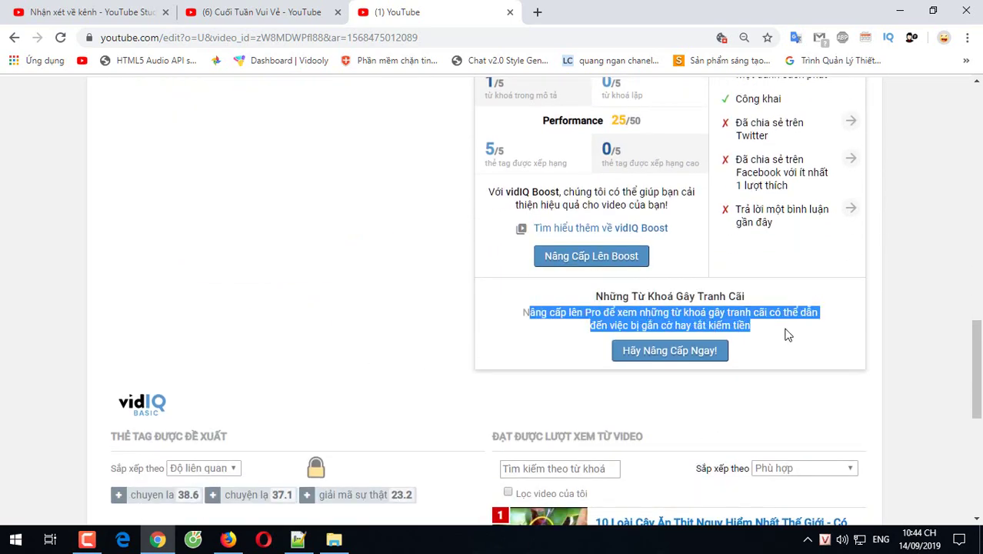
Highlight the vidIQ Pro upgrade text about controversial keywords that can get a video flagged or demonetized.
{"action": "left_click", "coordinate": [671, 329]}
{"action": "left_click_drag", "start_coordinate": [523, 313], "coordinate": [750, 326]}
{"action": "left_click", "coordinate": [588, 323]}
{"action": "left_click_drag", "start_coordinate": [524, 312], "coordinate": [769, 331]}
{"action": "left_click", "coordinate": [586, 313]}
{"action": "left_click_drag", "start_coordinate": [527, 311], "coordinate": [786, 333]}
{"action": "left_click", "coordinate": [578, 315]}
{"action": "left_click_drag", "start_coordinate": [528, 311], "coordinate": [783, 333]}
{"action": "left_click", "coordinate": [680, 323]}
{"action": "left_click_drag", "start_coordinate": [520, 314], "coordinate": [758, 333]}
{"action": "left_click", "coordinate": [687, 325]}
{"action": "left_click_drag", "start_coordinate": [528, 307], "coordinate": [802, 326]}
{"action": "left_click", "coordinate": [789, 334]}
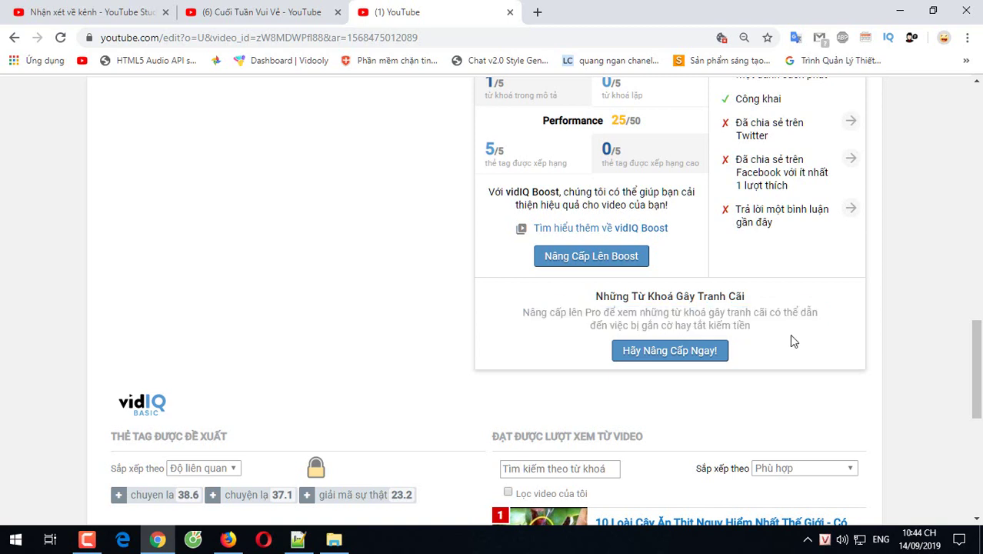
{"action": "left_click_drag", "start_coordinate": [548, 314], "coordinate": [800, 333]}
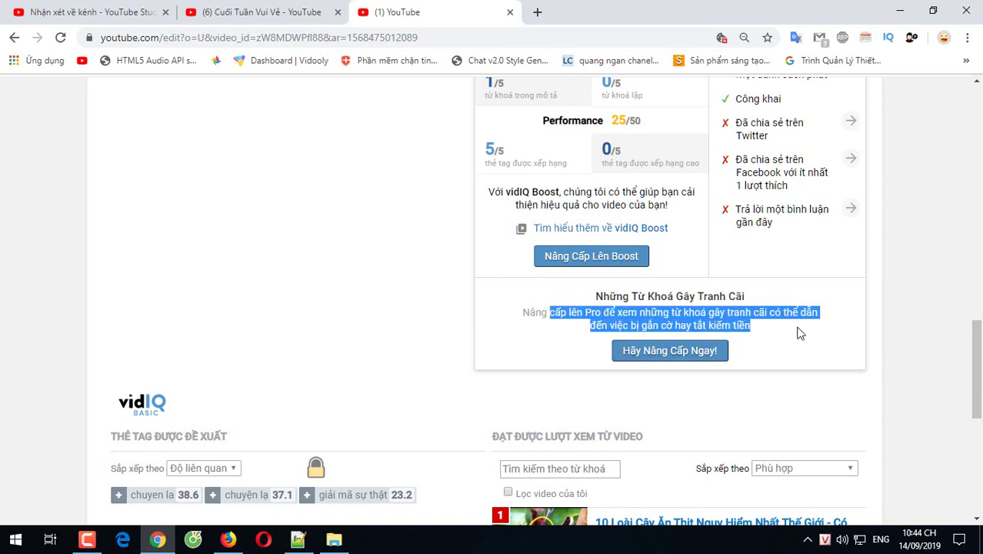
{"action": "left_click", "coordinate": [728, 320]}
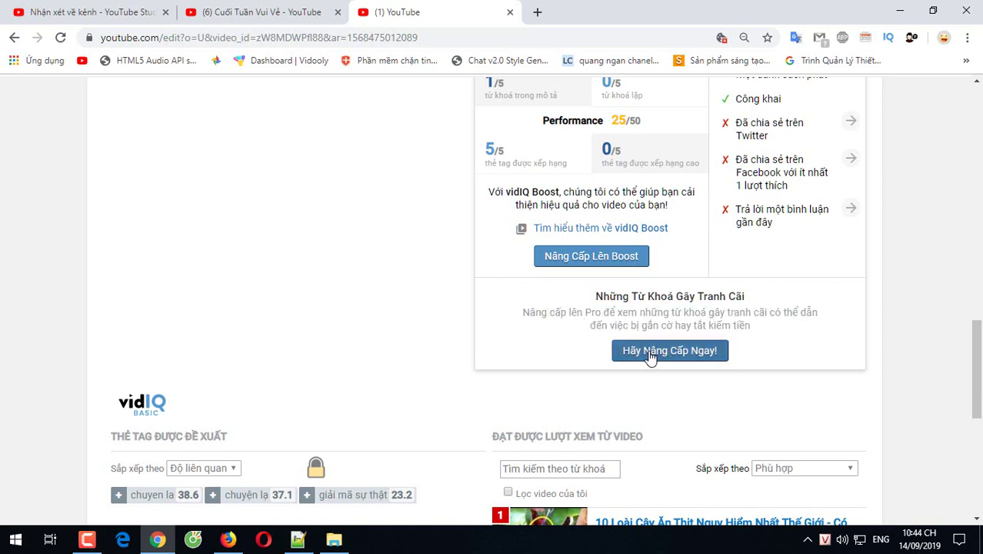
Examine the video's information, title, description and tags again on the edit page.
{"action": "scroll", "coordinate": [538, 286], "scroll_direction": "up", "scroll_amount": 3}
{"action": "scroll", "coordinate": [746, 278], "scroll_direction": "up", "scroll_amount": 10}
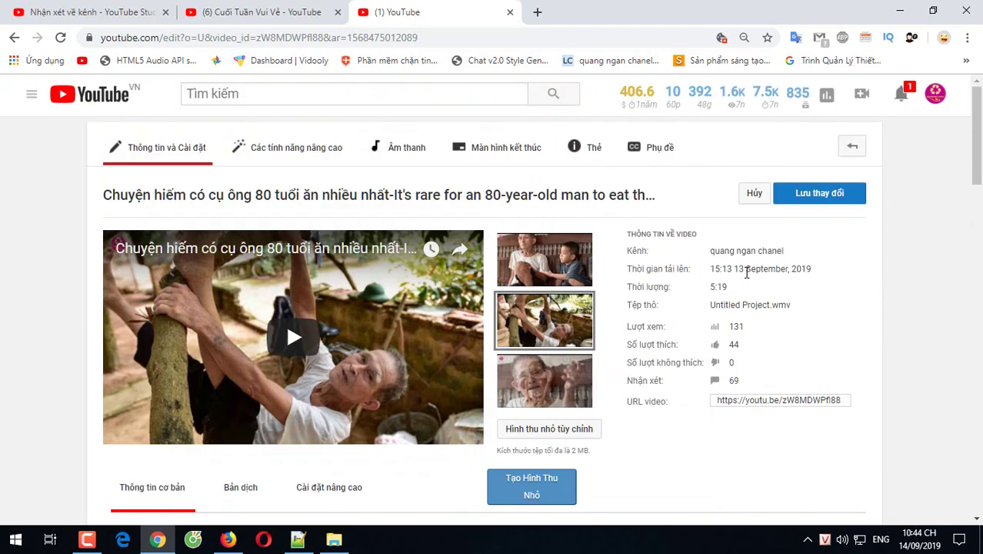
{"action": "scroll", "coordinate": [746, 278], "scroll_direction": "down", "scroll_amount": 5}
{"action": "scroll", "coordinate": [716, 283], "scroll_direction": "up", "scroll_amount": 5}
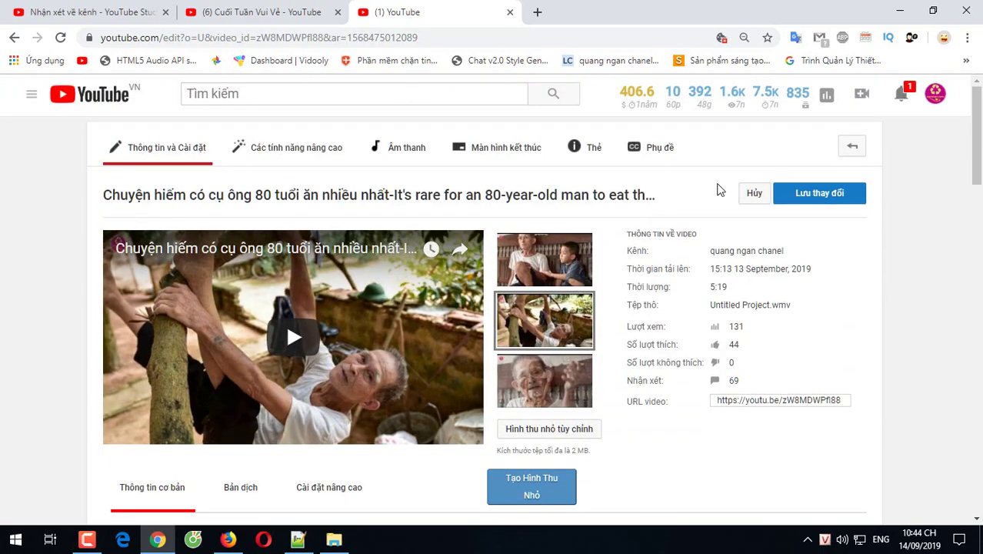
{"action": "scroll", "coordinate": [721, 190], "scroll_direction": "down", "scroll_amount": 5}
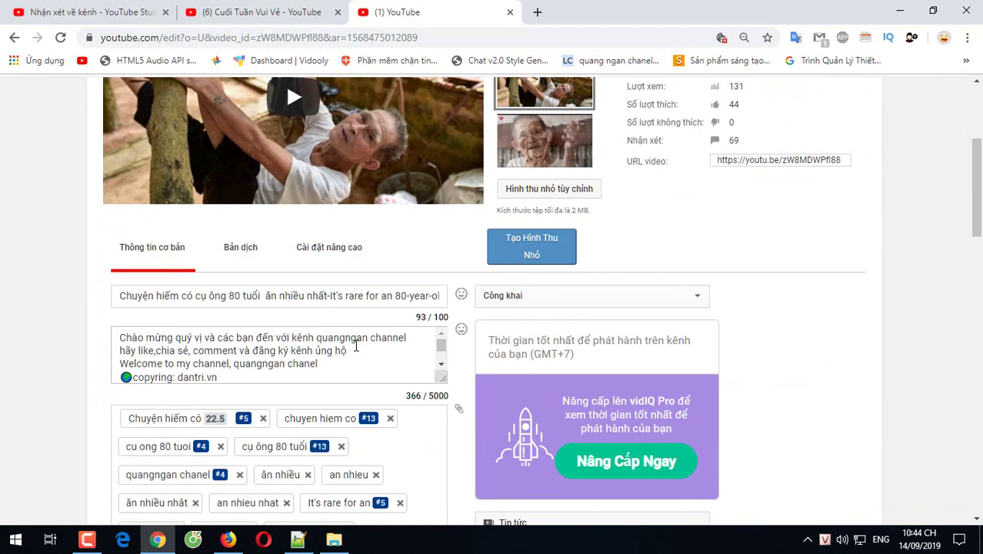
{"action": "scroll", "coordinate": [399, 353], "scroll_direction": "down", "scroll_amount": 6}
{"action": "scroll", "coordinate": [435, 360], "scroll_direction": "down", "scroll_amount": 1}
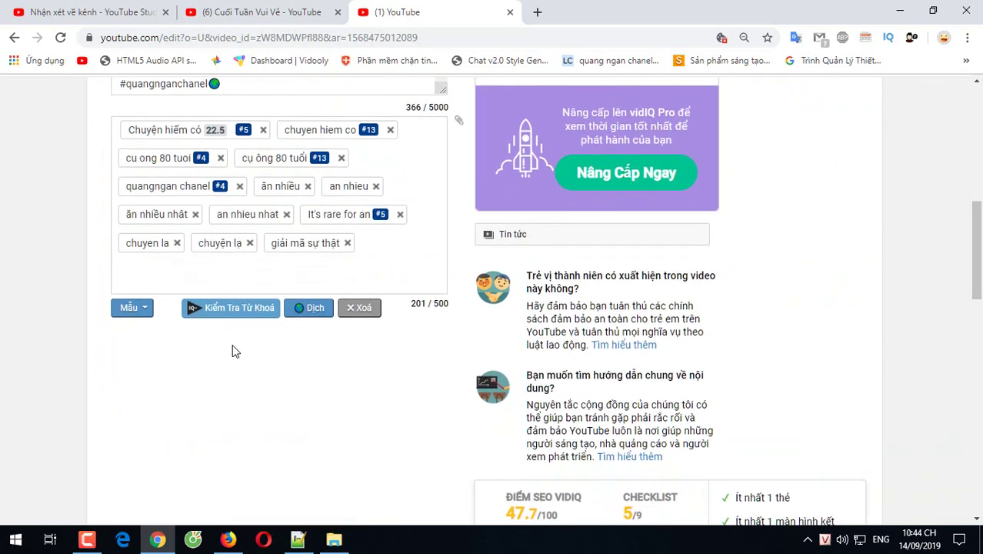
{"action": "scroll", "coordinate": [377, 259], "scroll_direction": "up", "scroll_amount": 5}
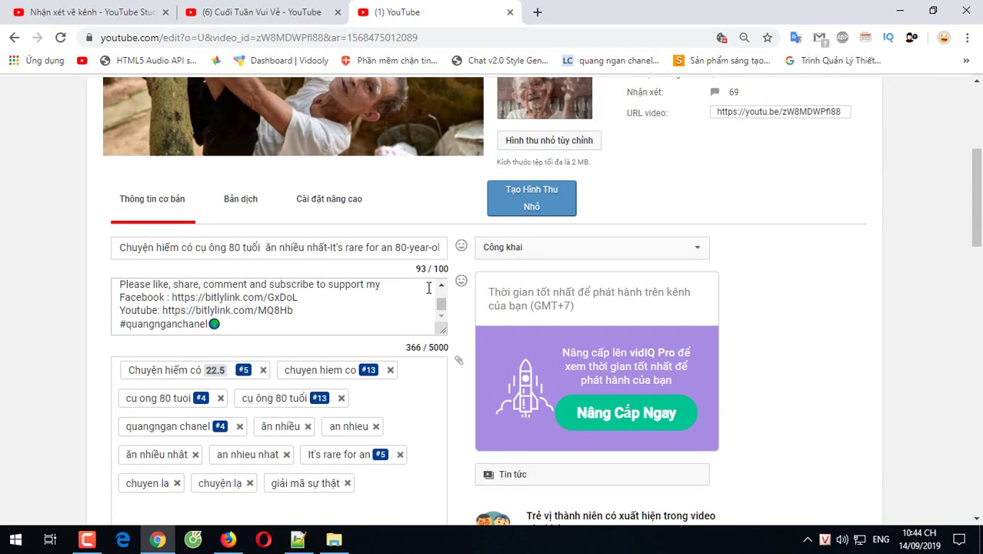
{"action": "scroll", "coordinate": [430, 287], "scroll_direction": "down", "scroll_amount": 4}
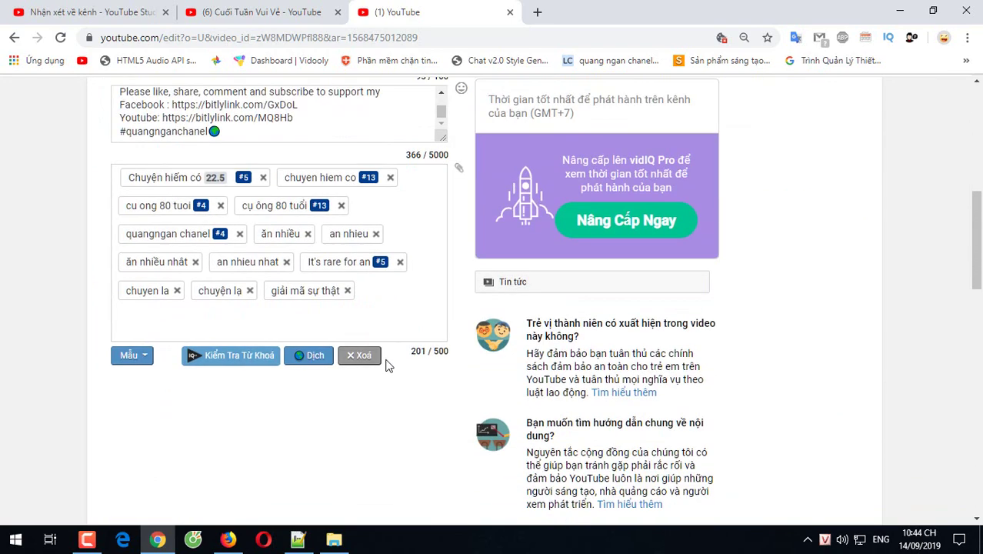
Switch to the Notepad++ note and write "dùng điện thoại thì cài YTstudio" as its seventh line, ending with a line break.
{"action": "left_click", "coordinate": [298, 539]}
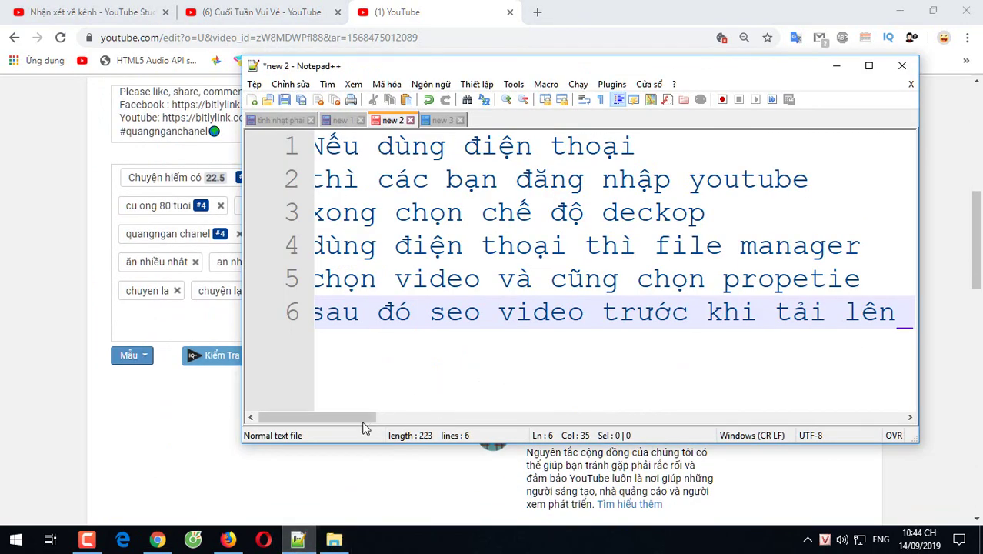
{"action": "left_click_drag", "start_coordinate": [365, 417], "coordinate": [265, 420]}
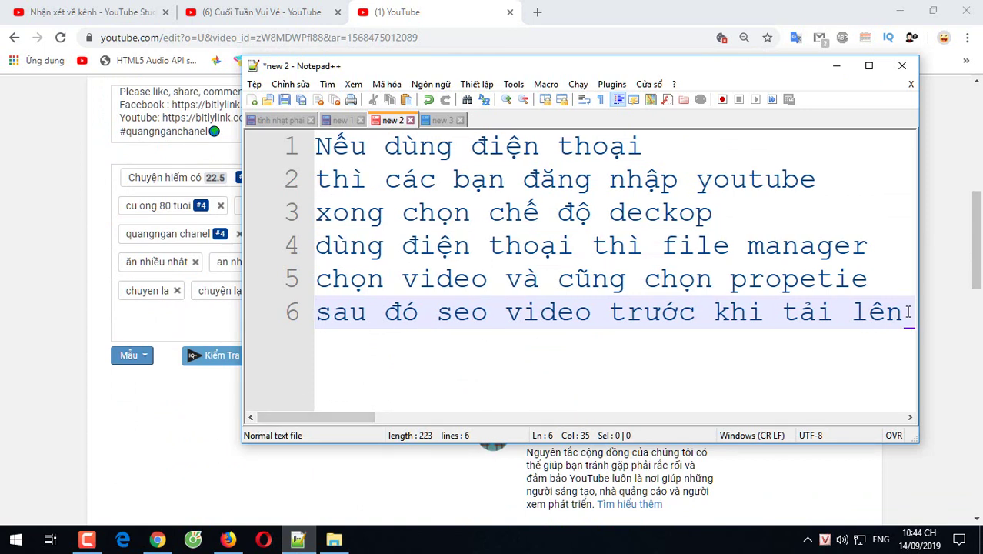
{"action": "key", "text": "Return"}
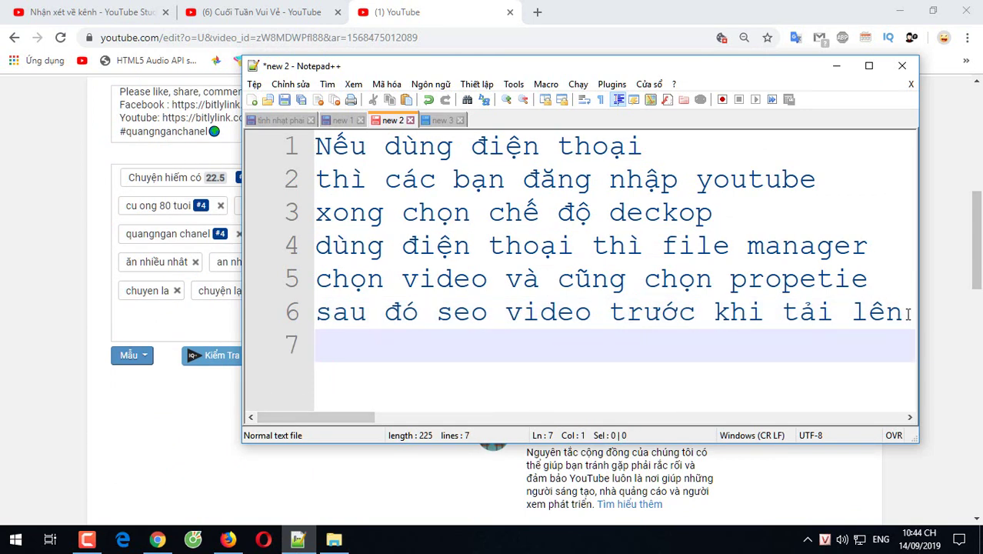
{"action": "type", "text": "n"}
{"action": "key", "text": "BackSpace"}
{"action": "type", "text": "dungf ddieenj "}
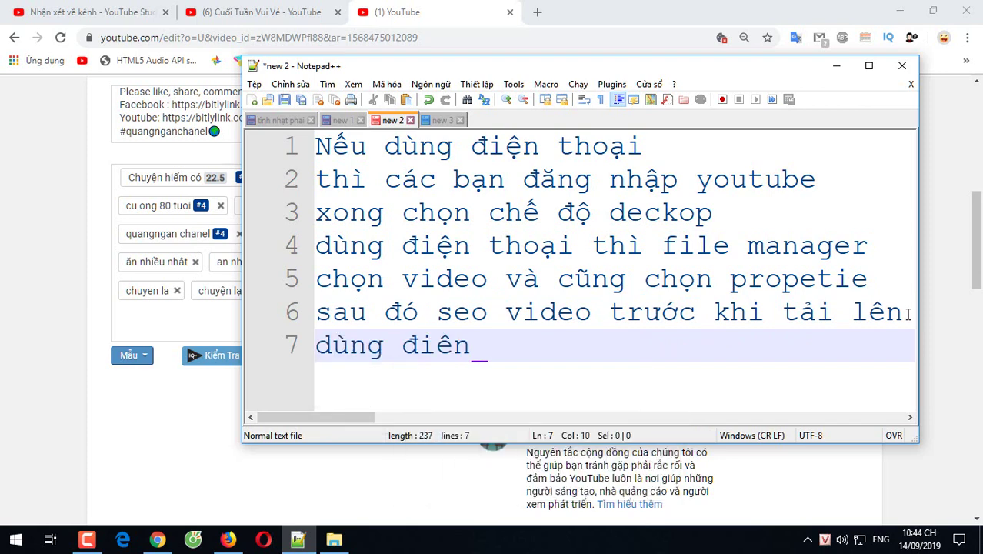
{"action": "type", "text": "thoai"}
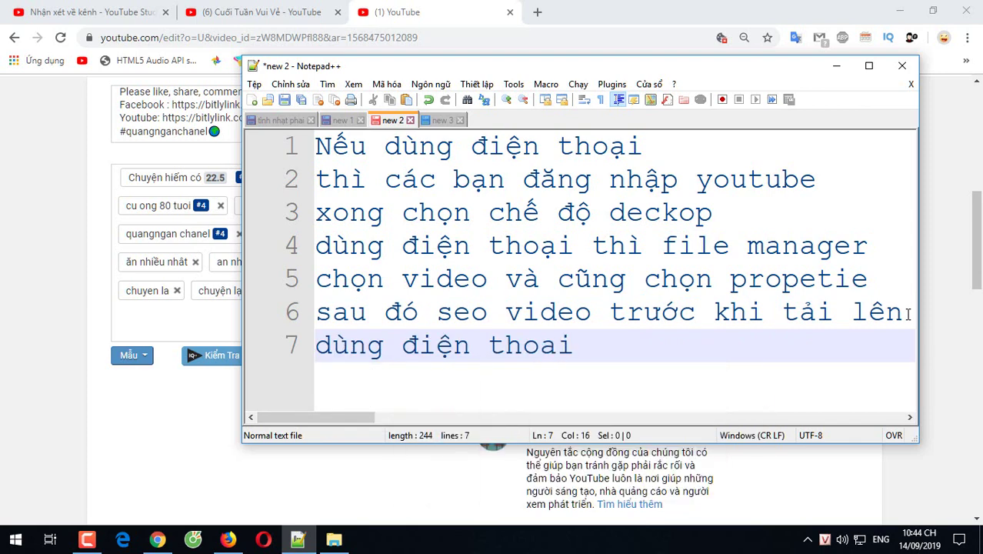
{"action": "type", "text": "j thif "}
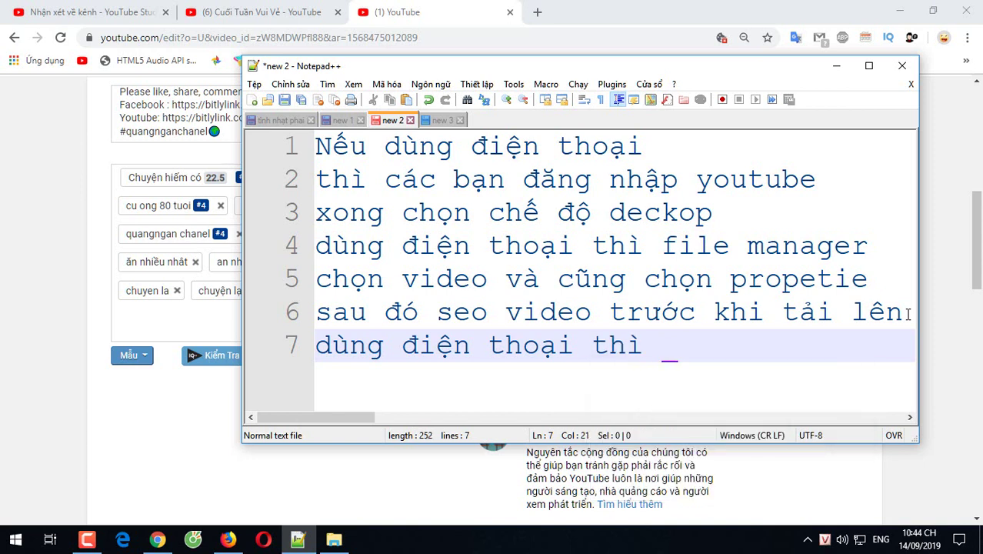
{"action": "type", "text": "caif"}
{"action": "type", "text": " Y"}
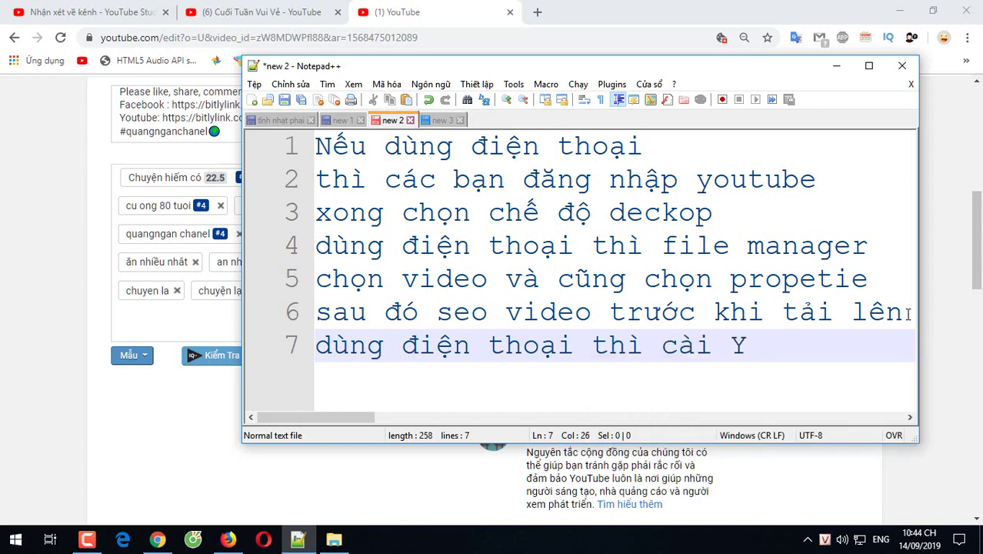
{"action": "type", "text": "Tstudio"}
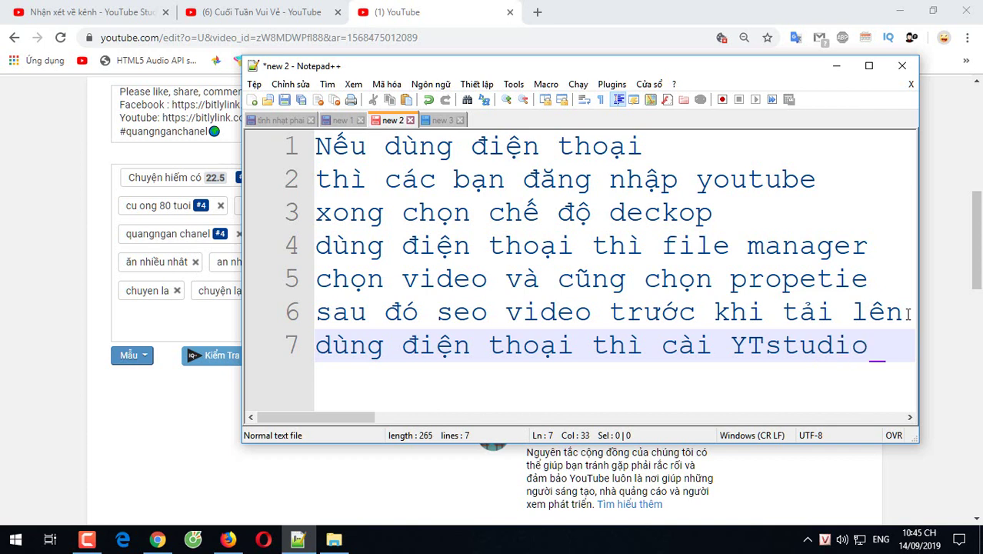
{"action": "key", "text": "Return"}
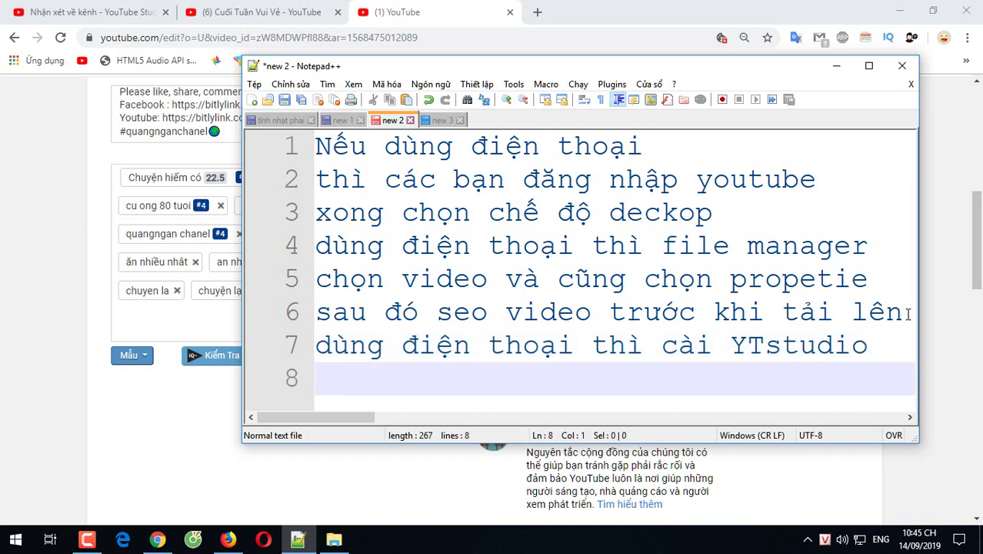
{"action": "type", "text": "sưa"}
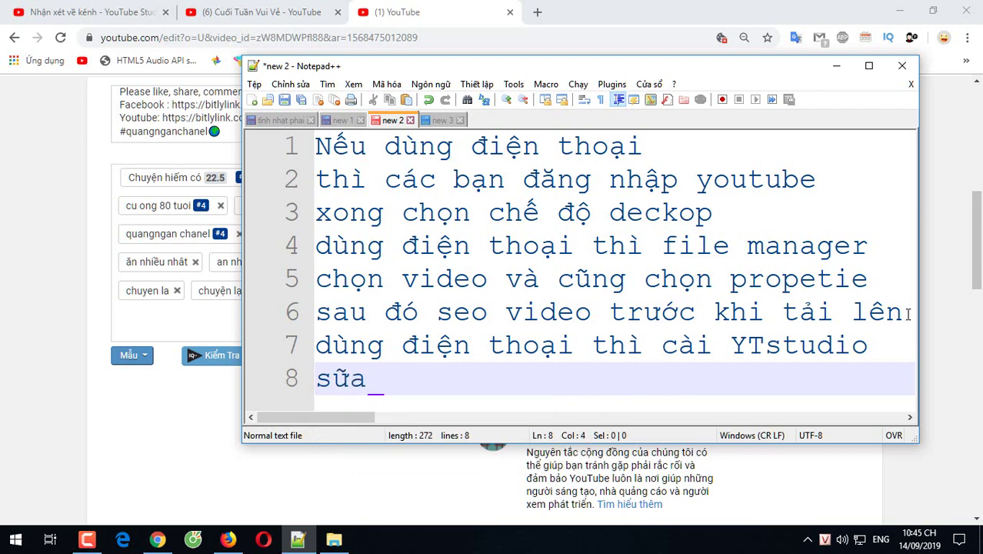
{"action": "type", "text": "c"}
{"action": "key", "text": "BackSpace"}
{"action": "key", "text": "BackSpace"}
{"action": "key", "text": "BackSpace"}
{"action": "key", "text": "BackSpace"}
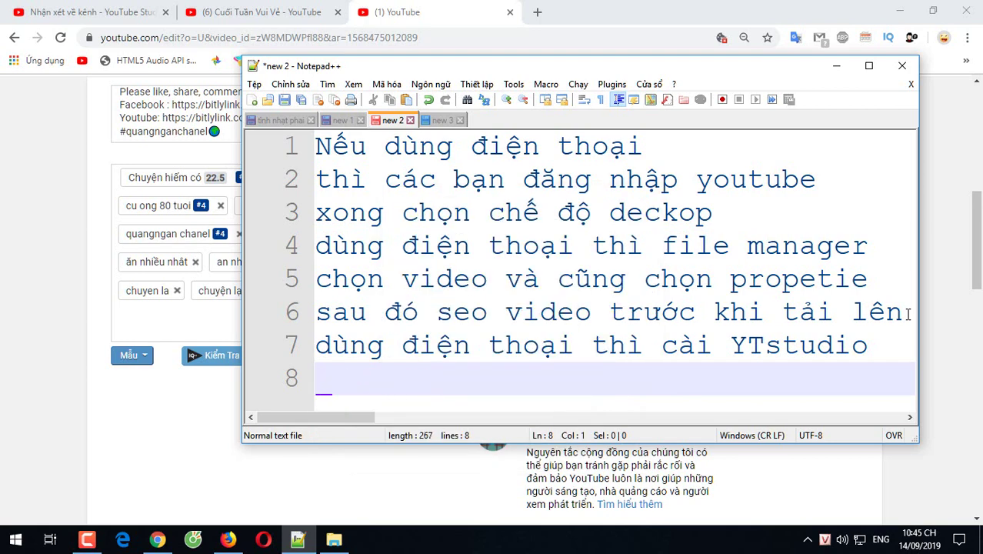
Write "bấm vào sữa chữa, trong đó cũng có" as the note's eighth line.
{"action": "type", "text": "bấm"}
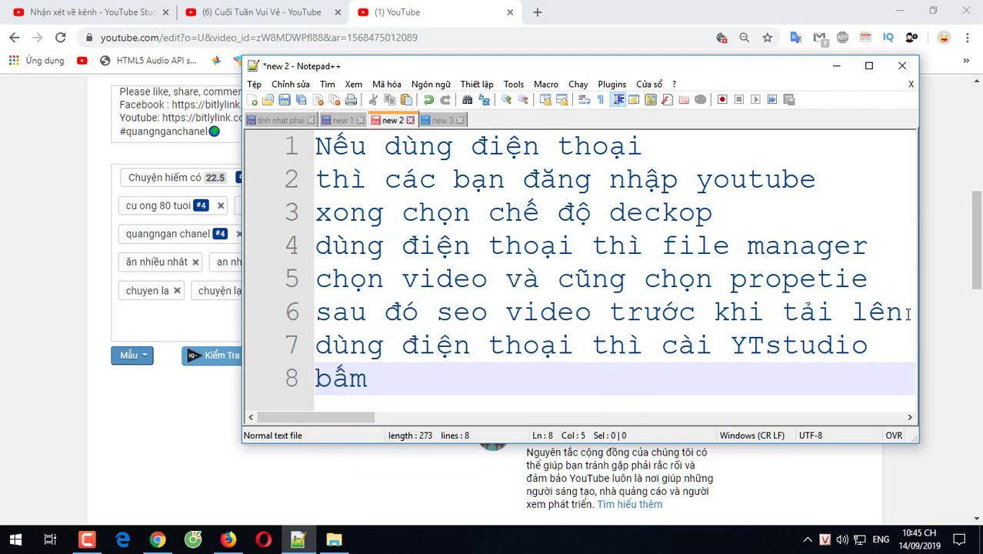
{"action": "type", "text": " vào sữ"}
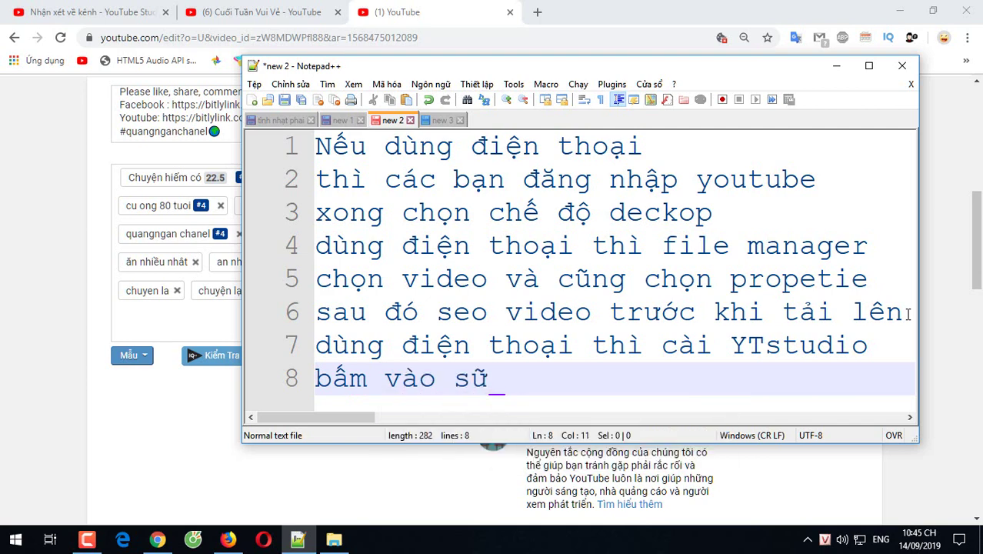
{"action": "type", "text": "a chữa"}
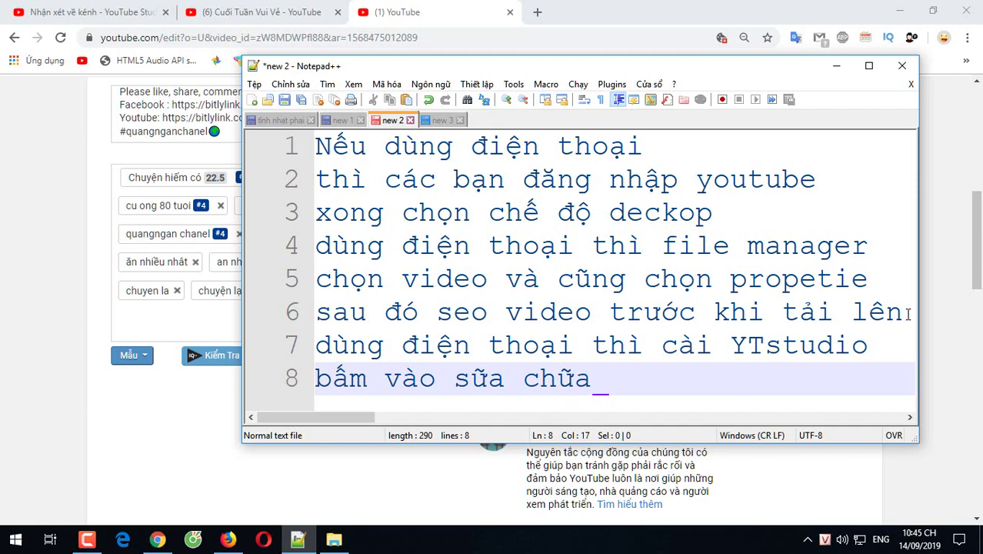
{"action": "type", "text": " chưa, tro"}
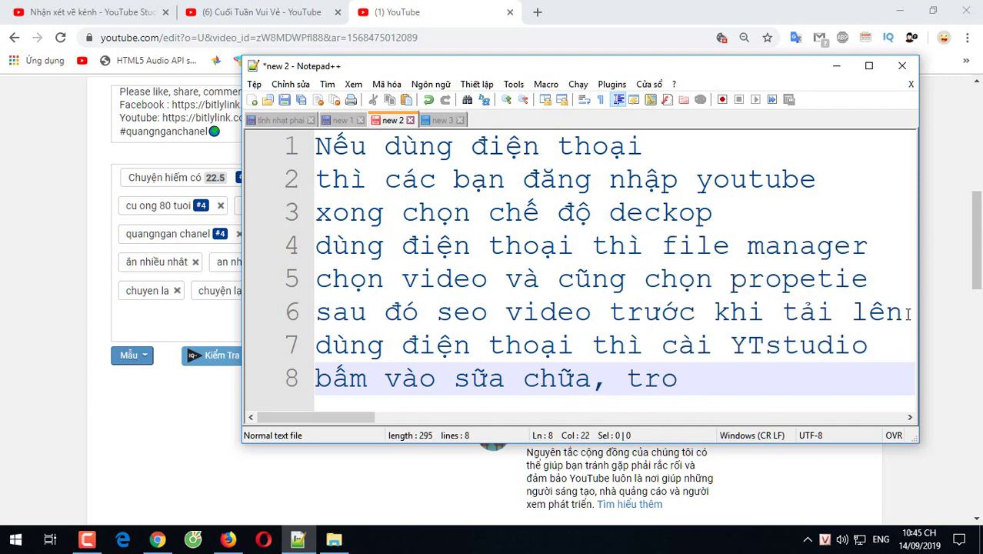
{"action": "type", "text": "ng đó"}
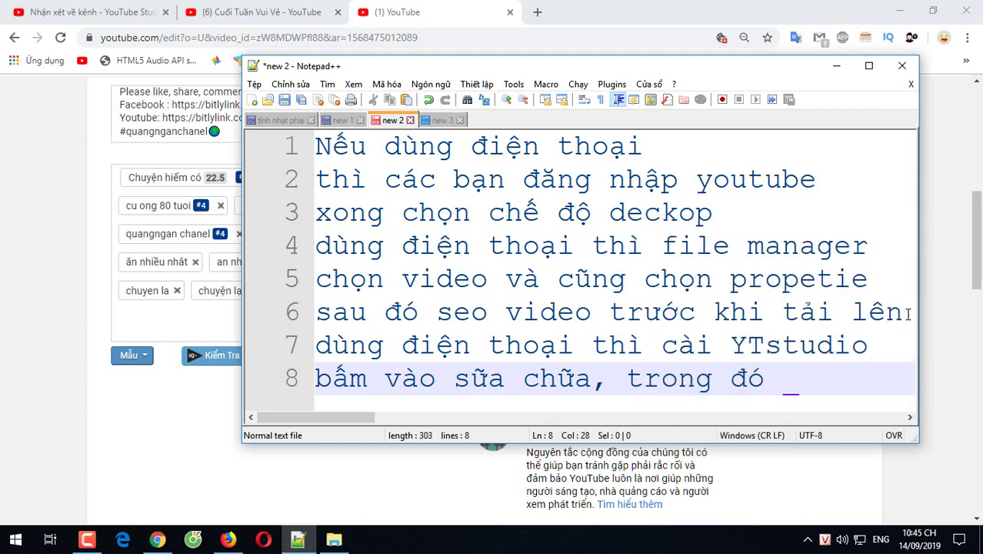
{"action": "type", "text": " cũng có"}
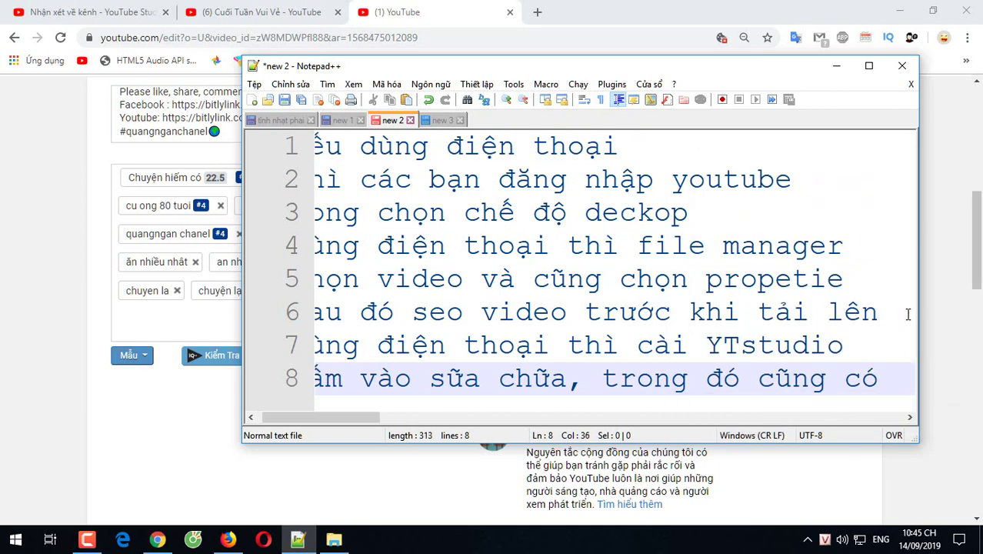
Add "tạo thẻ tag" as the note's ninth line and review the note from its first line.
{"action": "key", "text": "Return"}
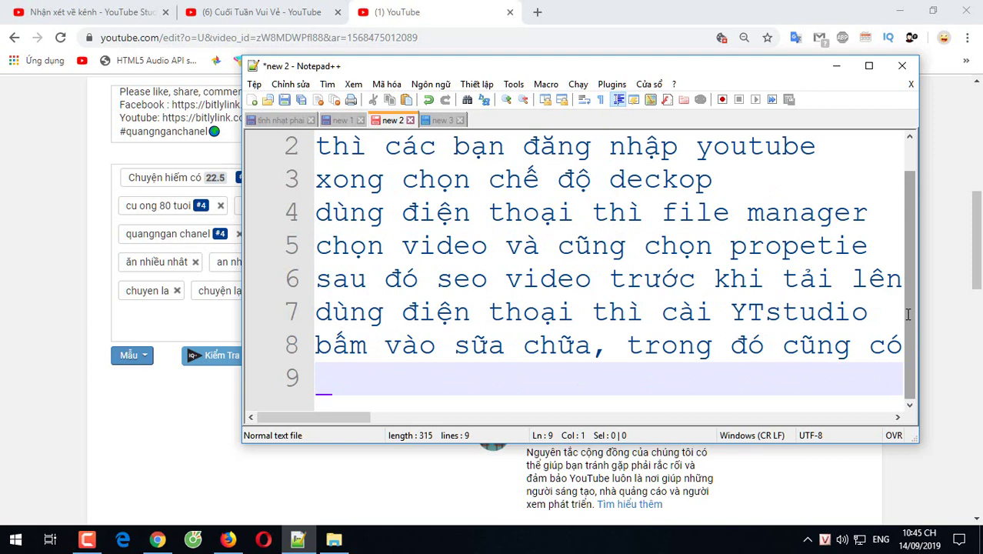
{"action": "type", "text": "t"}
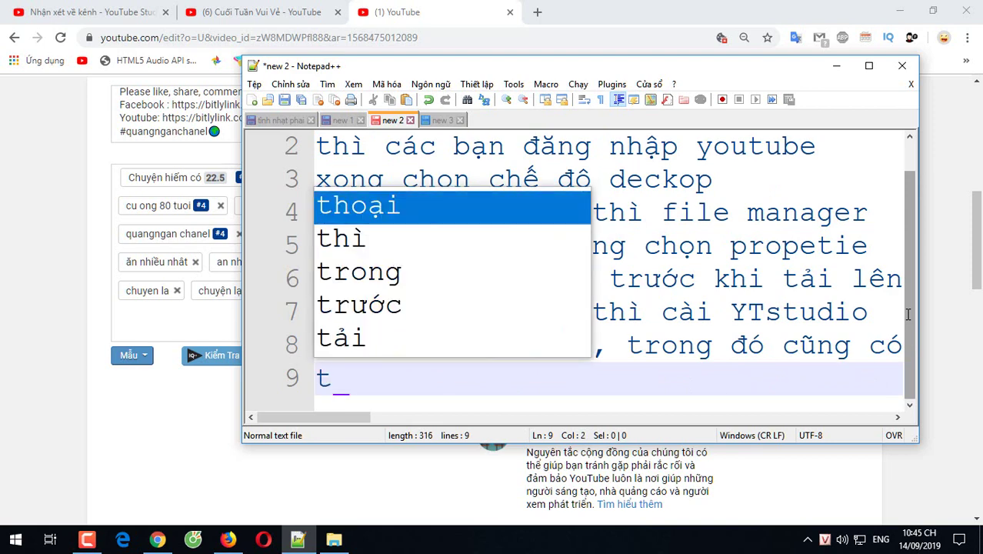
{"action": "type", "text": "aoj ther"}
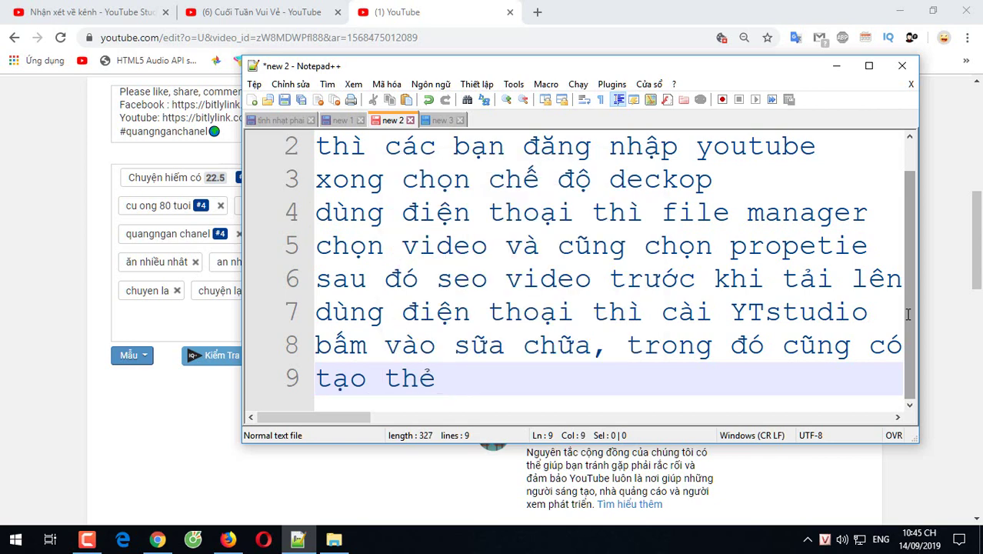
{"action": "type", "text": " tag"}
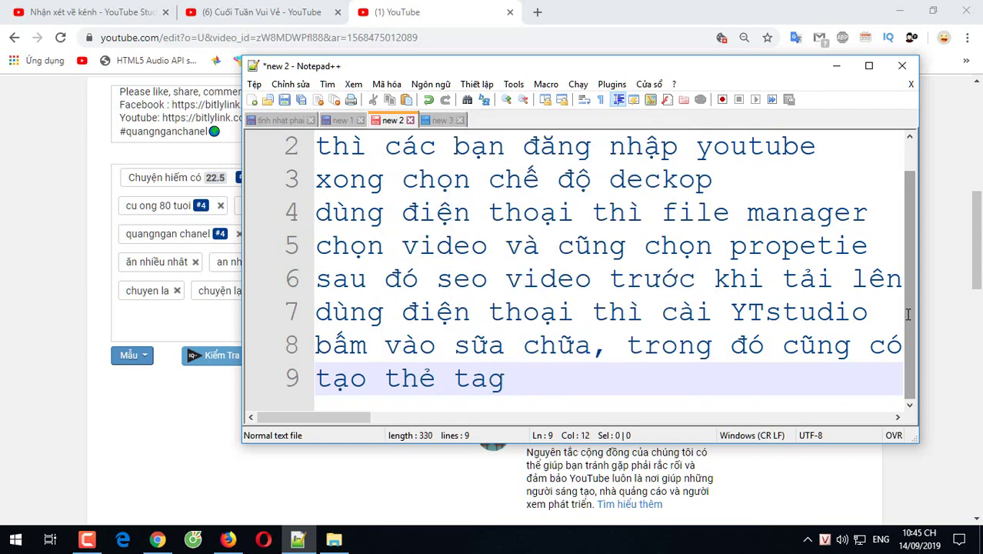
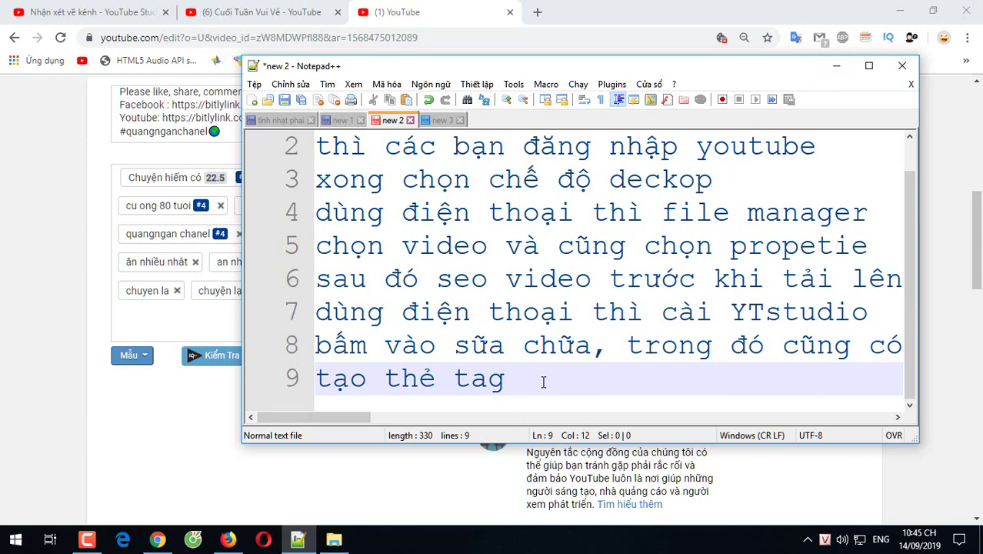
{"action": "left_click_drag", "start_coordinate": [912, 232], "coordinate": [913, 191]}
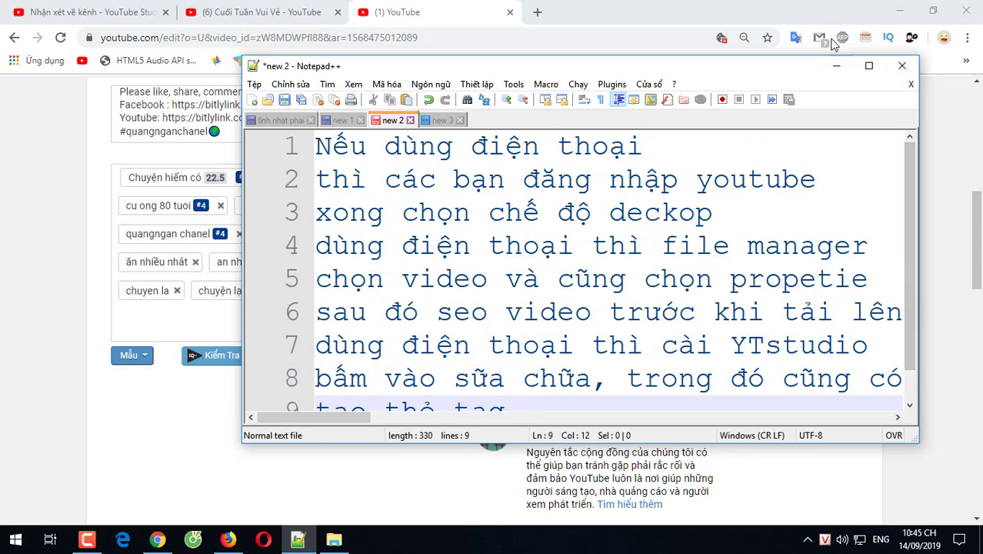
Minimize the note, look at the "Cuối Tuần Vui Vẻ" livestream page in Chrome, and open a new browser tab.
{"action": "left_click", "coordinate": [836, 65]}
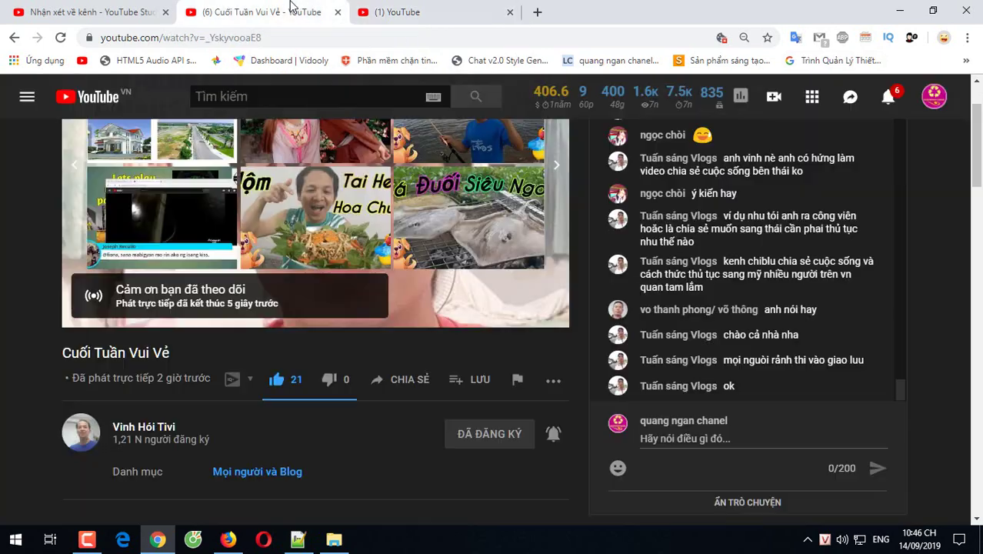
{"action": "left_click", "coordinate": [293, 9]}
{"action": "scroll", "coordinate": [402, 365], "scroll_direction": "up", "scroll_amount": 1}
{"action": "left_click", "coordinate": [417, 12]}
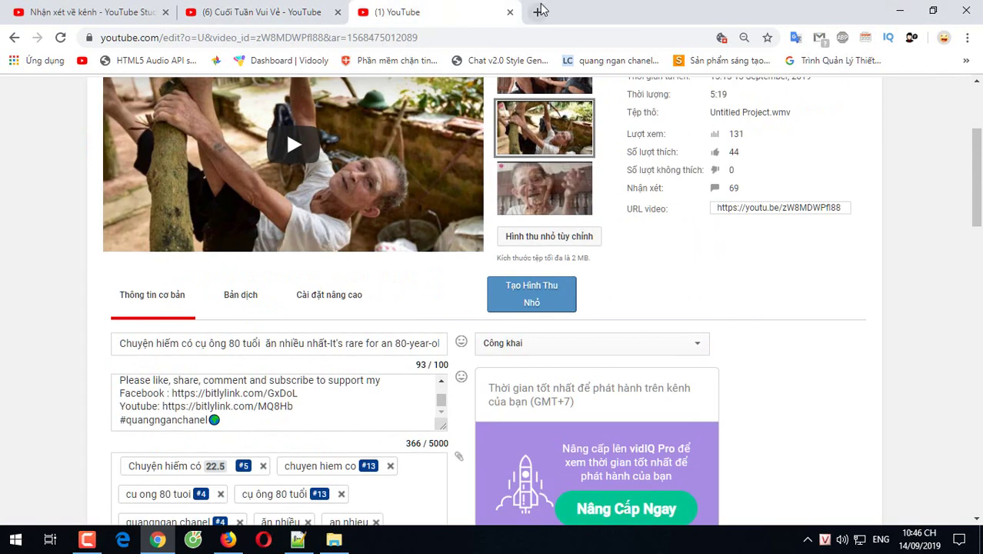
{"action": "left_click", "coordinate": [539, 12]}
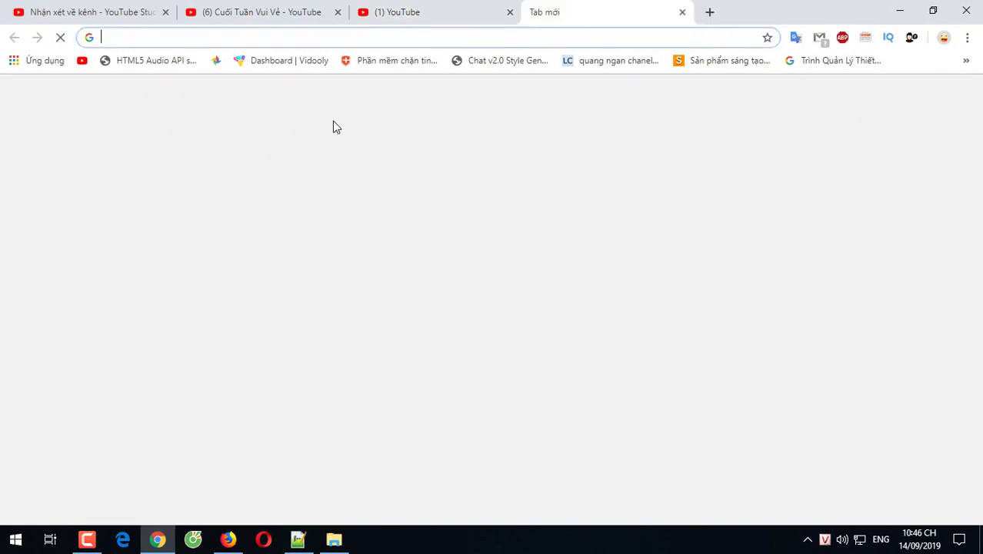
Open YouTube, go to the signed-in account's channel, and open its uploaded video "Chuyện hiếm có cụ ông 80 tuổi ăn nhiều nhất".
{"action": "left_click", "coordinate": [81, 60]}
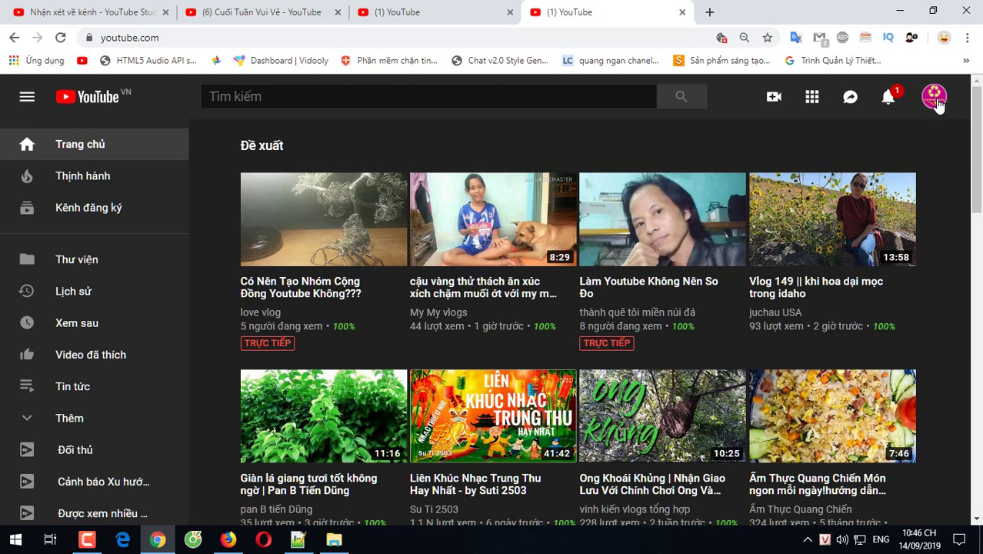
{"action": "left_click", "coordinate": [934, 98]}
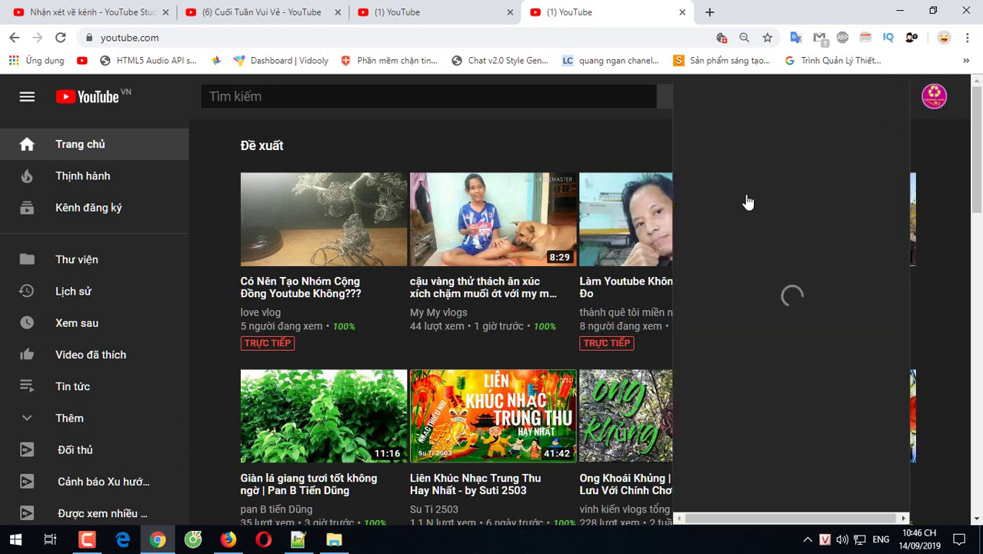
{"action": "left_click", "coordinate": [737, 185]}
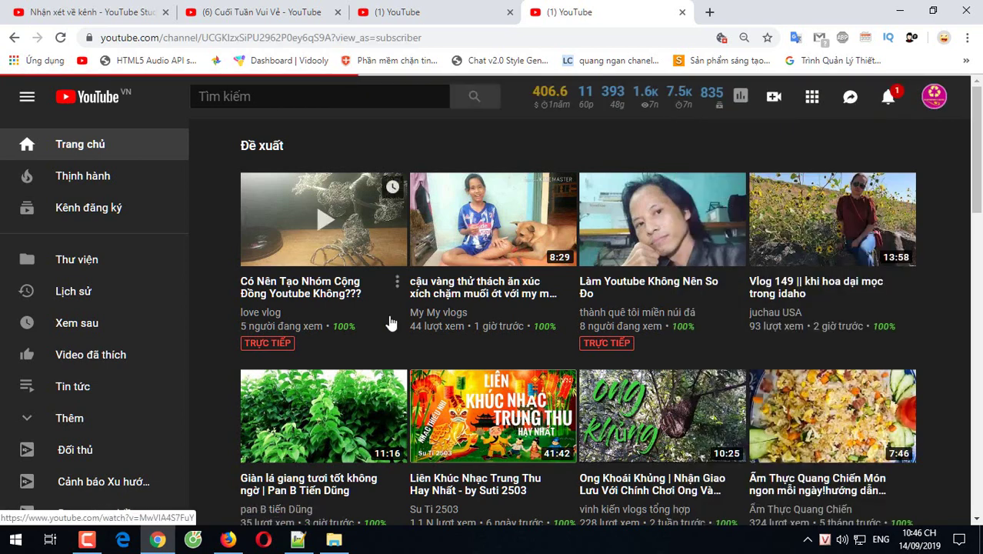
{"action": "scroll", "coordinate": [438, 354], "scroll_direction": "down", "scroll_amount": 4}
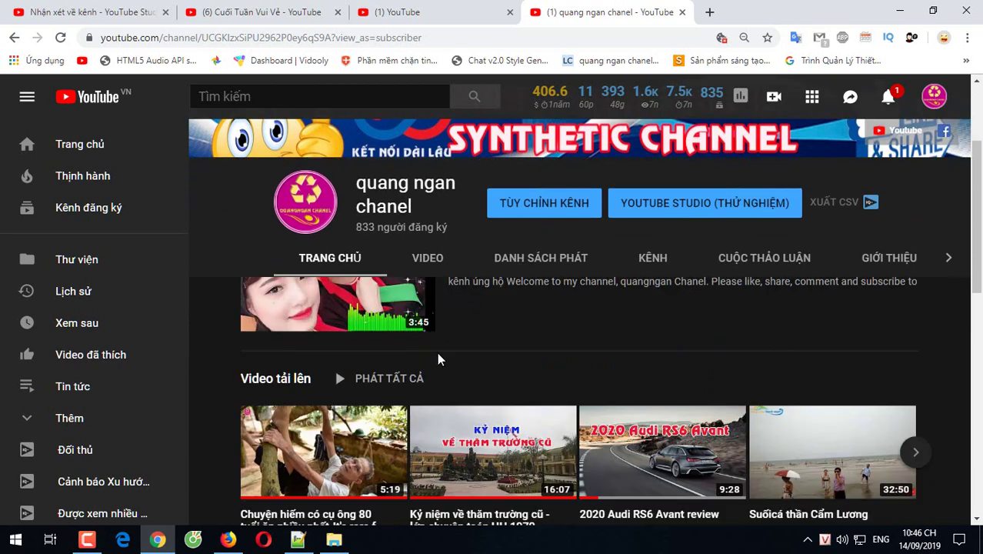
{"action": "left_click", "coordinate": [344, 292]}
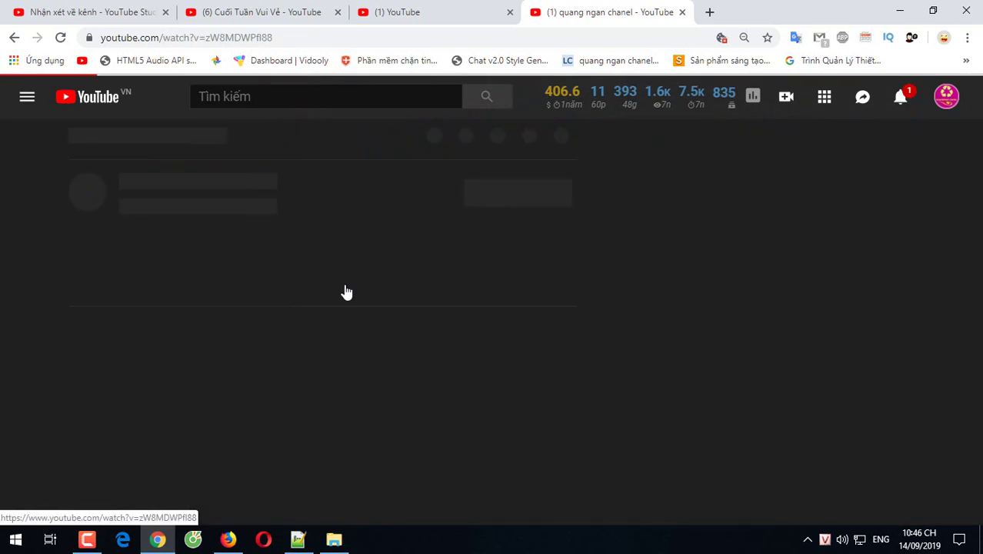
{"action": "scroll", "coordinate": [393, 385], "scroll_direction": "down", "scroll_amount": 1}
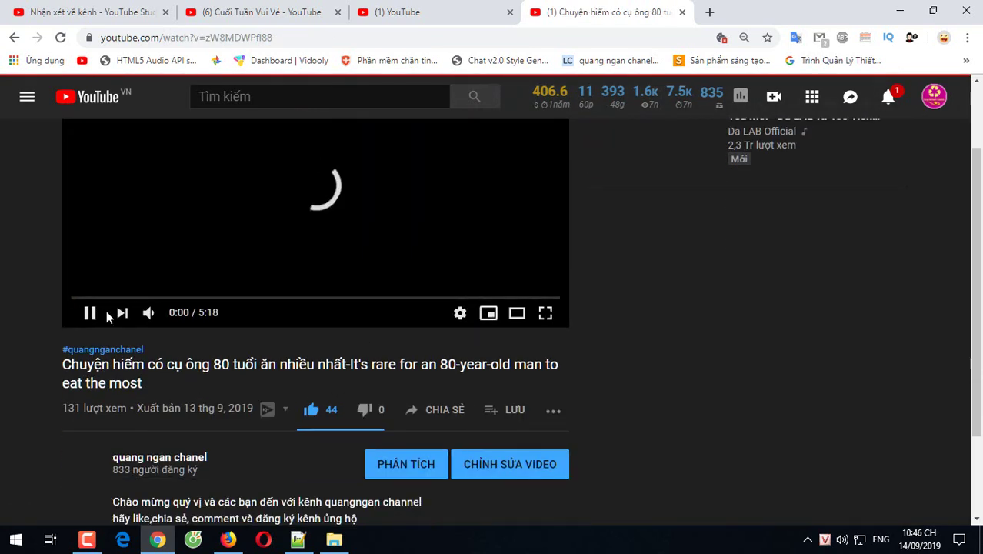
Follow the video's #quangnganchanel hashtag and look through the videos listed under it.
{"action": "left_click", "coordinate": [84, 353]}
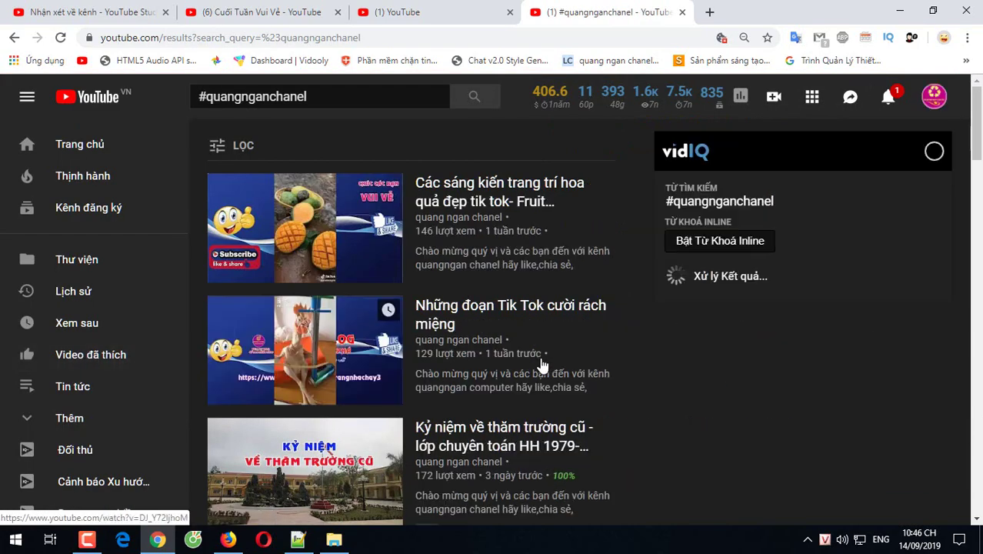
{"action": "scroll", "coordinate": [542, 365], "scroll_direction": "down", "scroll_amount": 8}
{"action": "scroll", "coordinate": [542, 365], "scroll_direction": "down", "scroll_amount": 15}
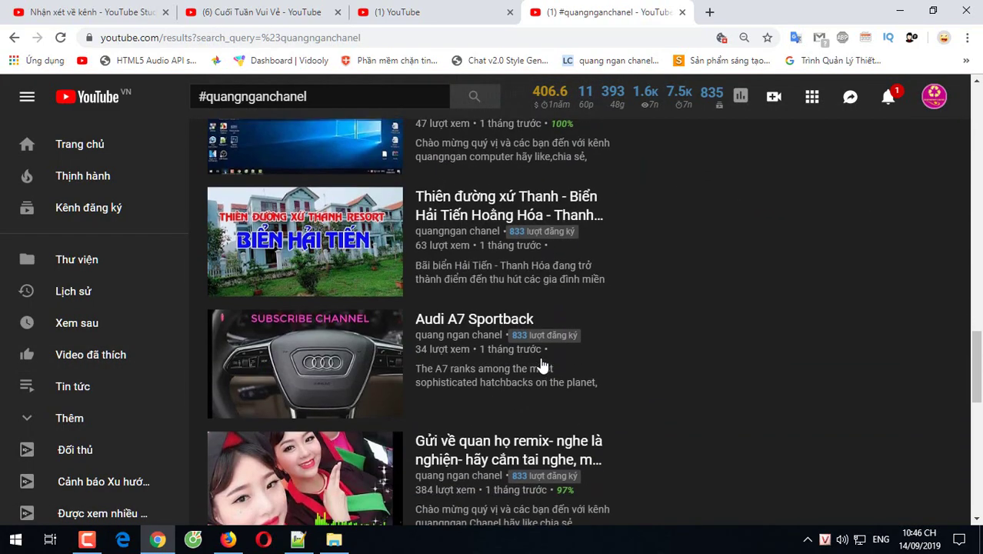
{"action": "scroll", "coordinate": [542, 364], "scroll_direction": "up", "scroll_amount": 15}
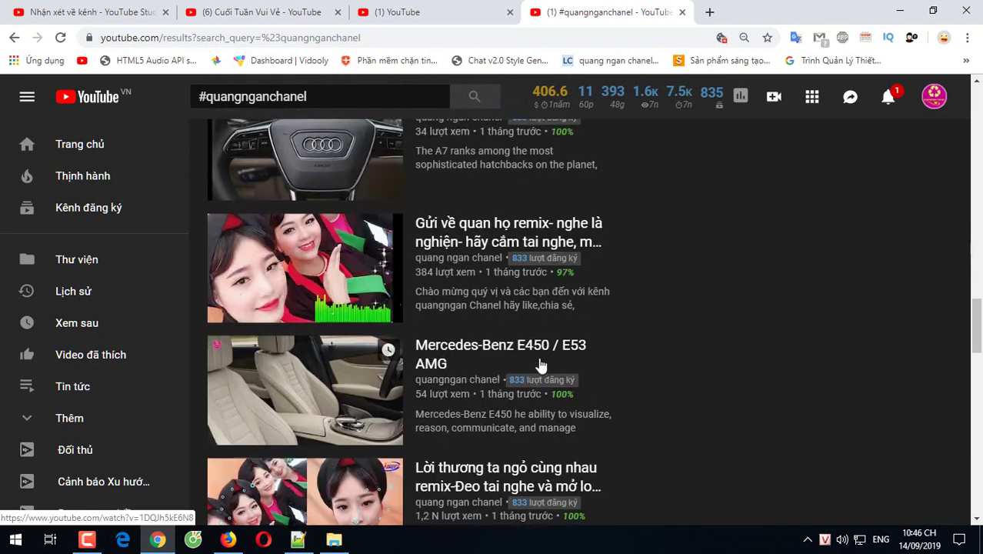
Replace the hashtag query with "quangngan" and run the YouTube search.
{"action": "left_click", "coordinate": [344, 98]}
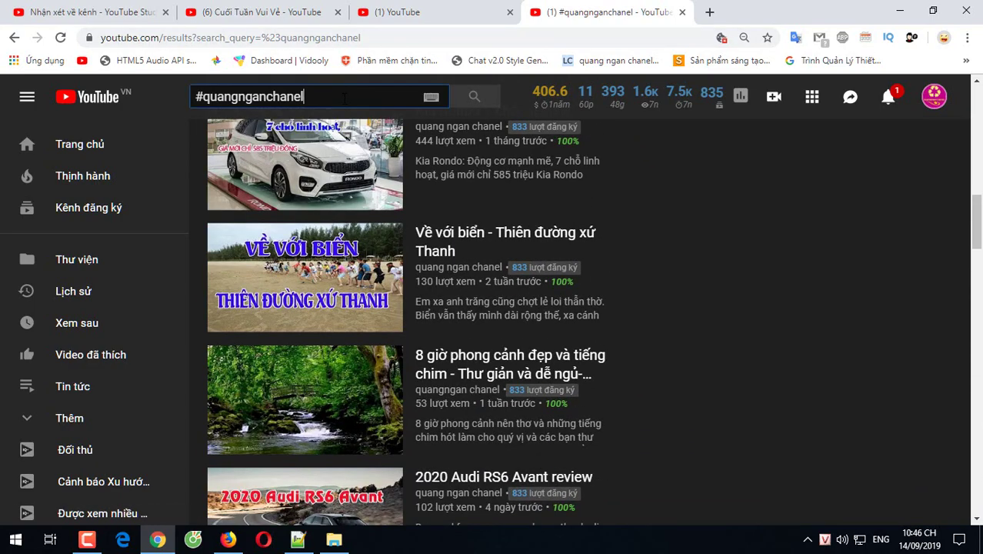
{"action": "key", "text": "ctrl+a"}
{"action": "type", "text": "quangngna"}
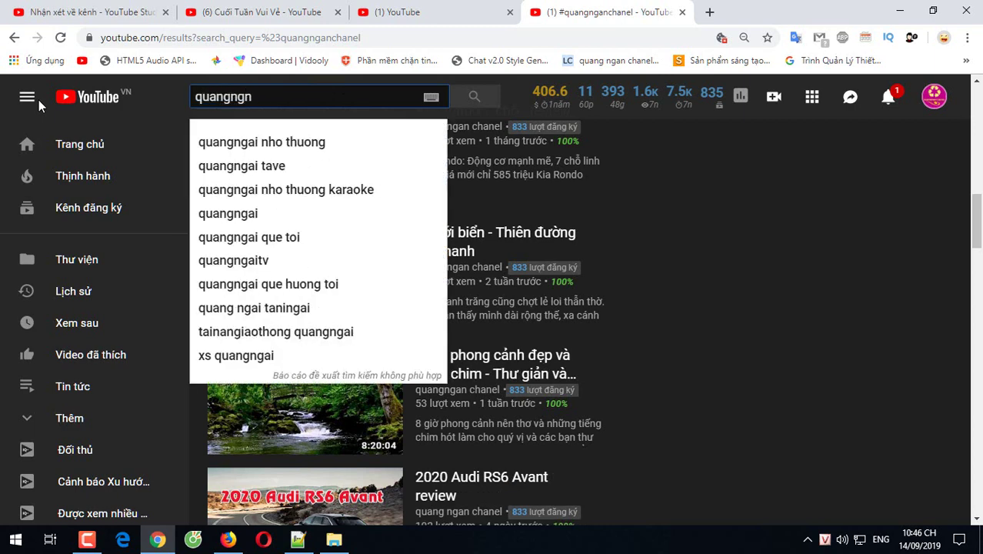
{"action": "key", "text": "BackSpace"}
{"action": "type", "text": "an"}
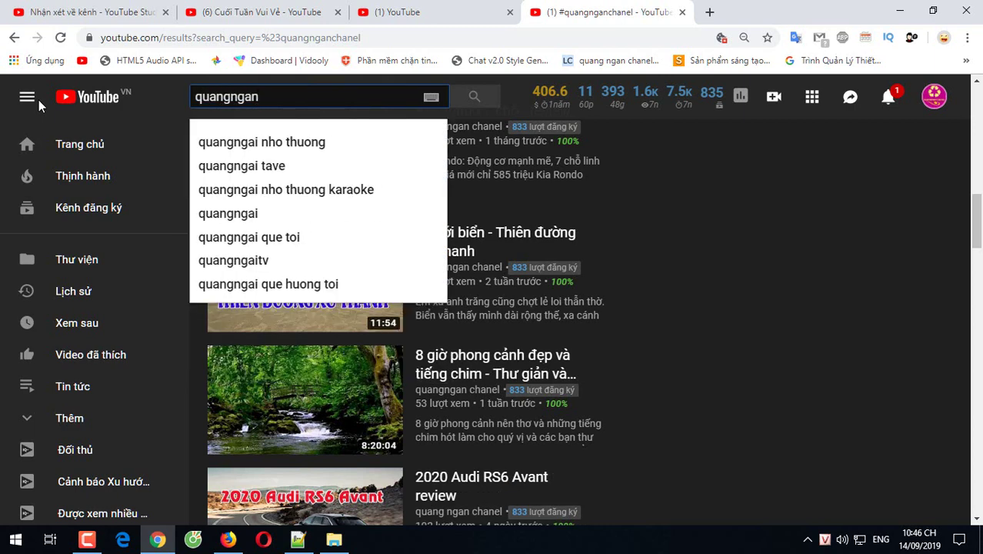
{"action": "key", "text": "Return"}
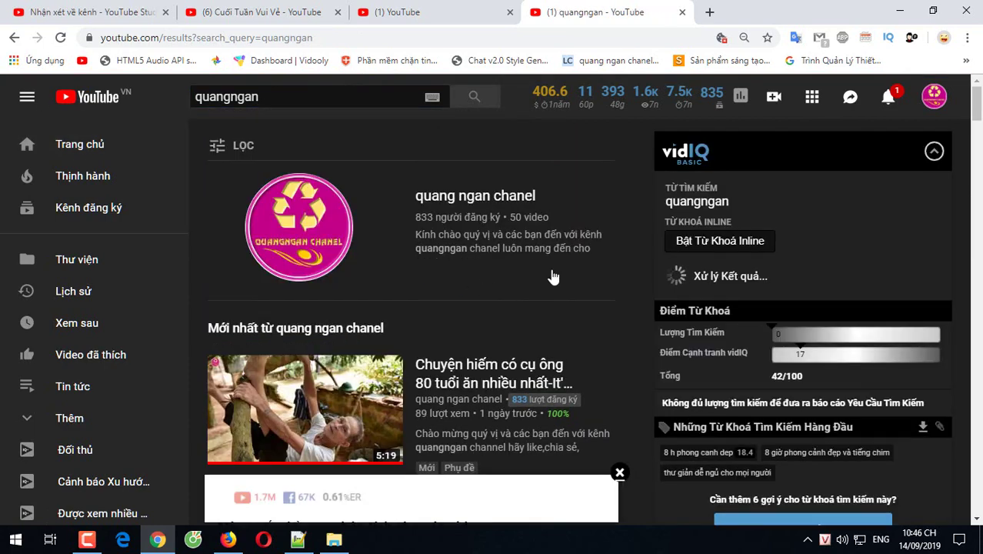
Dismiss the vidIQ upgrade overlay on the search results and expand the remaining newest videos from quang ngan chanel.
{"action": "scroll", "coordinate": [545, 266], "scroll_direction": "down", "scroll_amount": 3}
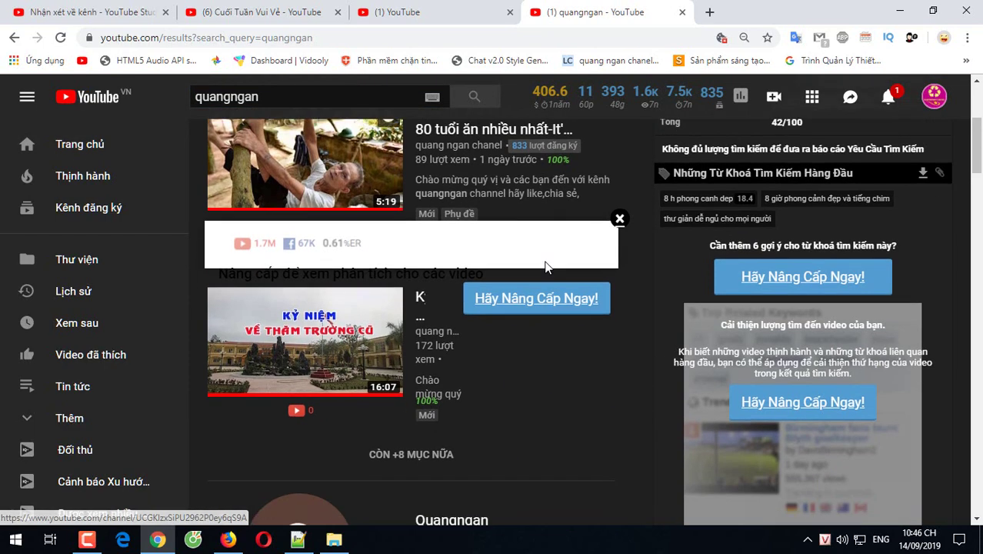
{"action": "scroll", "coordinate": [523, 271], "scroll_direction": "down", "scroll_amount": 2}
{"action": "scroll", "coordinate": [501, 275], "scroll_direction": "up", "scroll_amount": 3}
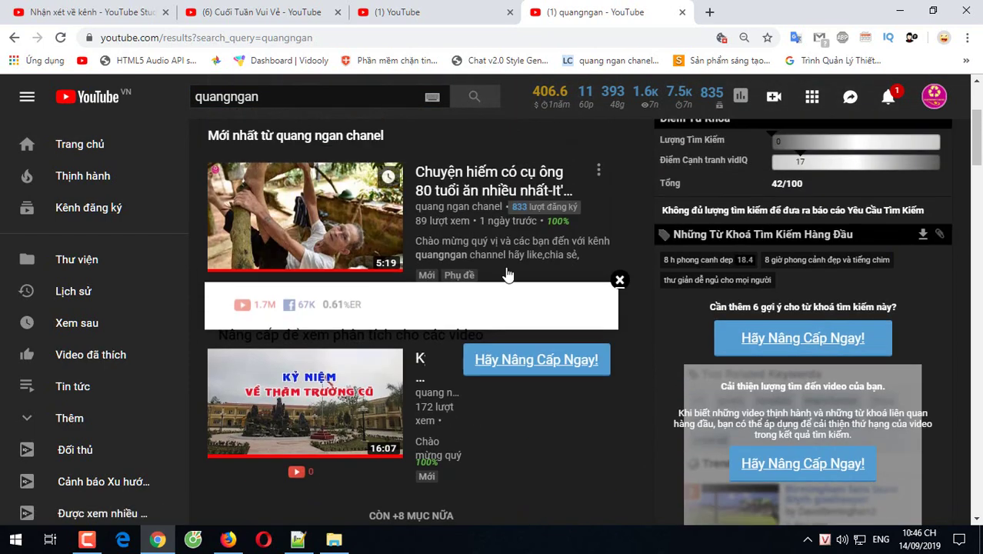
{"action": "left_click", "coordinate": [619, 281]}
{"action": "scroll", "coordinate": [441, 408], "scroll_direction": "down", "scroll_amount": 1}
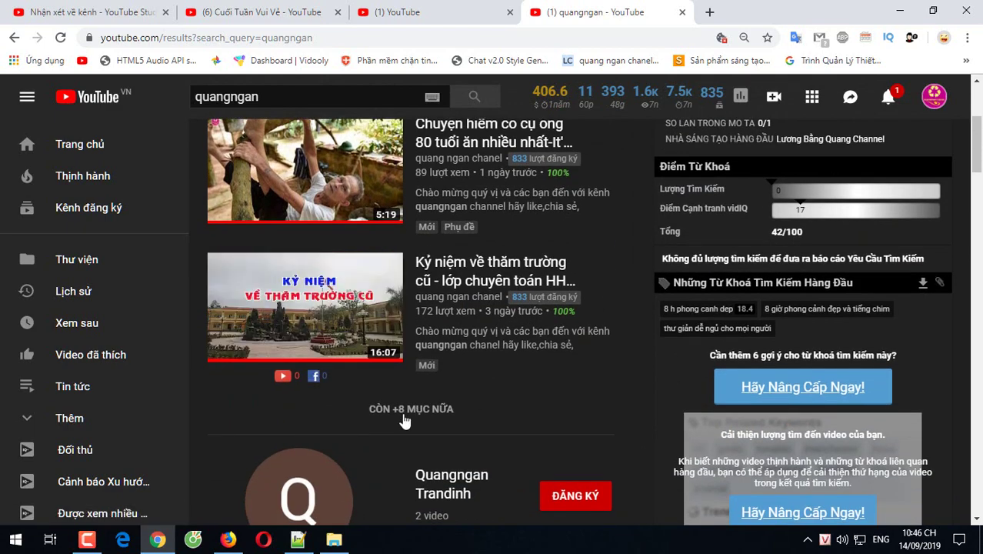
{"action": "left_click", "coordinate": [412, 413]}
Examine the expanded list of the channel's videos, returning to the channel entry and the search query above it.
{"action": "scroll", "coordinate": [531, 410], "scroll_direction": "down", "scroll_amount": 1}
{"action": "scroll", "coordinate": [531, 410], "scroll_direction": "down", "scroll_amount": 12}
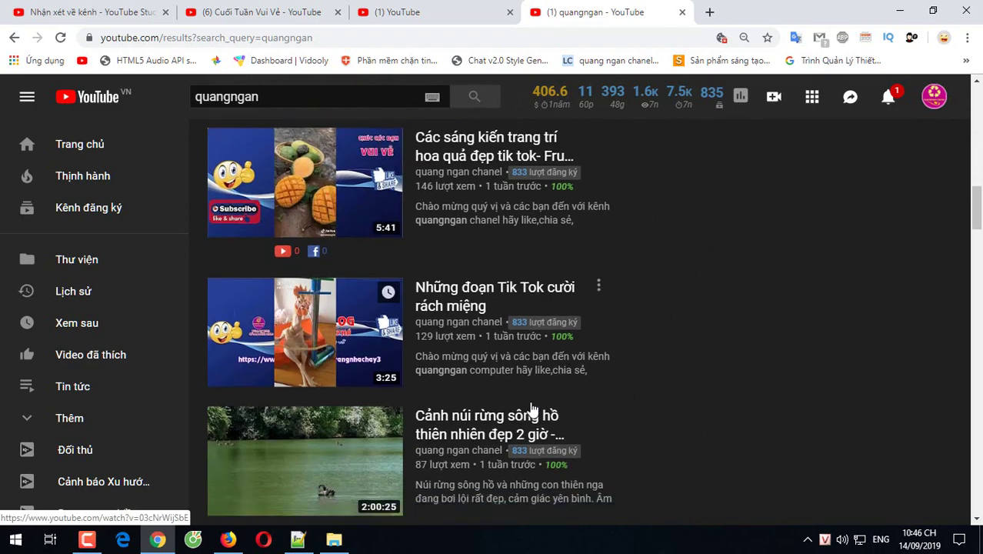
{"action": "scroll", "coordinate": [496, 397], "scroll_direction": "up", "scroll_amount": 3}
{"action": "scroll", "coordinate": [497, 397], "scroll_direction": "up", "scroll_amount": 10}
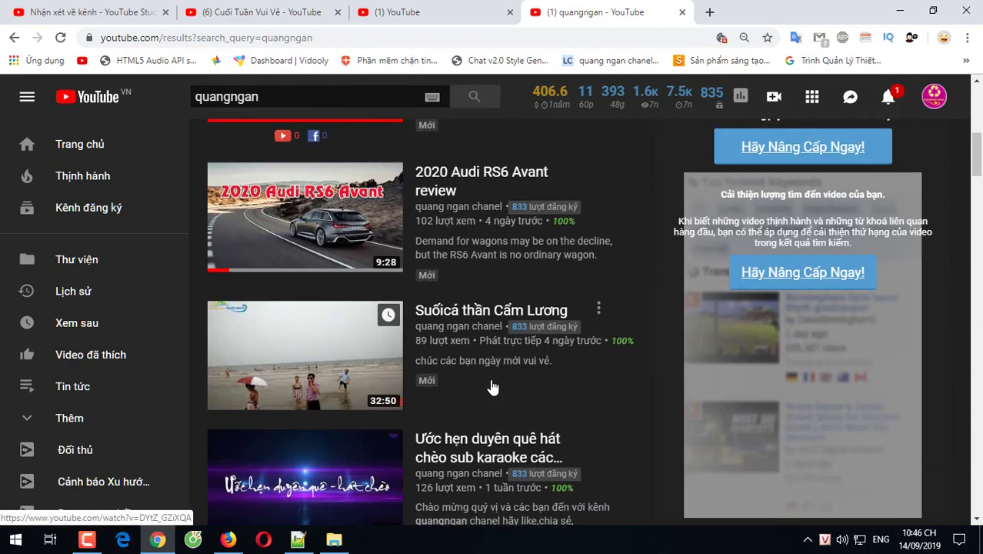
{"action": "scroll", "coordinate": [496, 288], "scroll_direction": "down", "scroll_amount": 3}
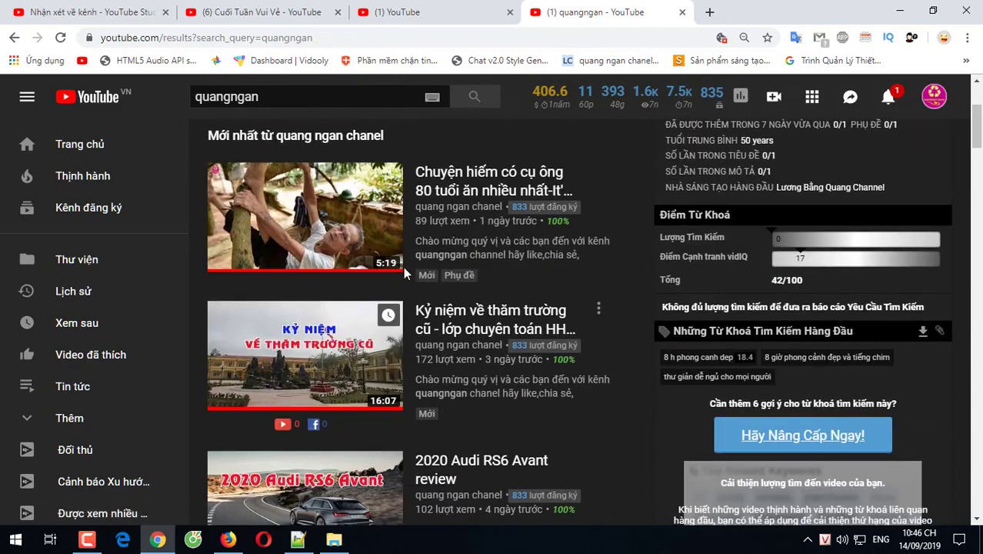
{"action": "scroll", "coordinate": [477, 209], "scroll_direction": "up", "scroll_amount": 3}
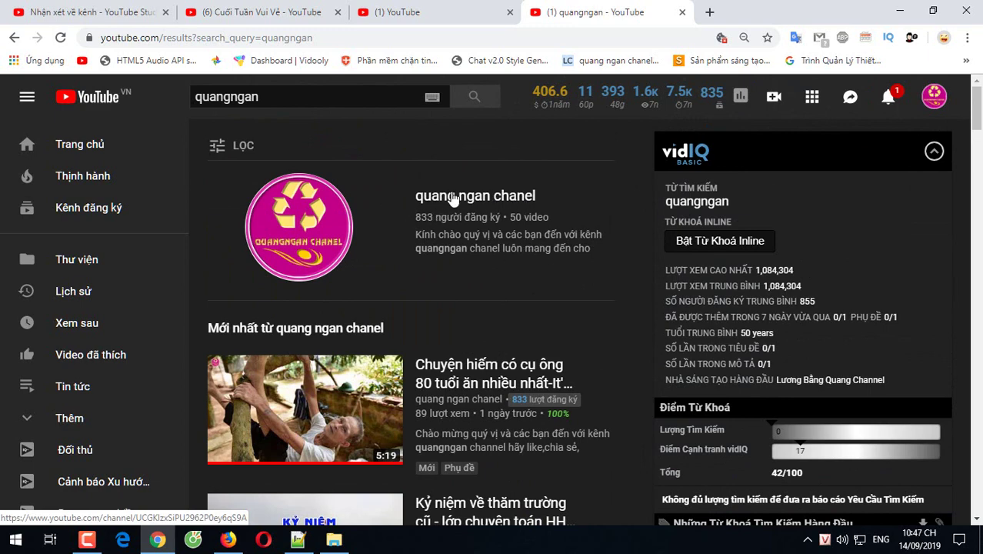
{"action": "left_click", "coordinate": [327, 101]}
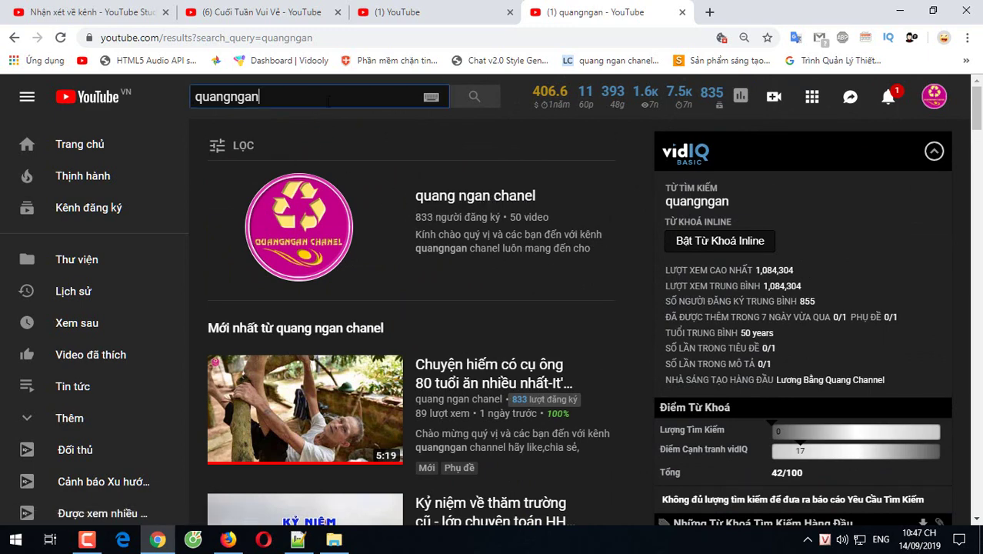
Open YouTube Studio beta and switch to the classic Creator Studio, ticking "Nhìn chung khó sử dụng" and "Tôi không thể tìm thấy thông tin về một video cụ thể".
{"action": "left_click", "coordinate": [934, 96]}
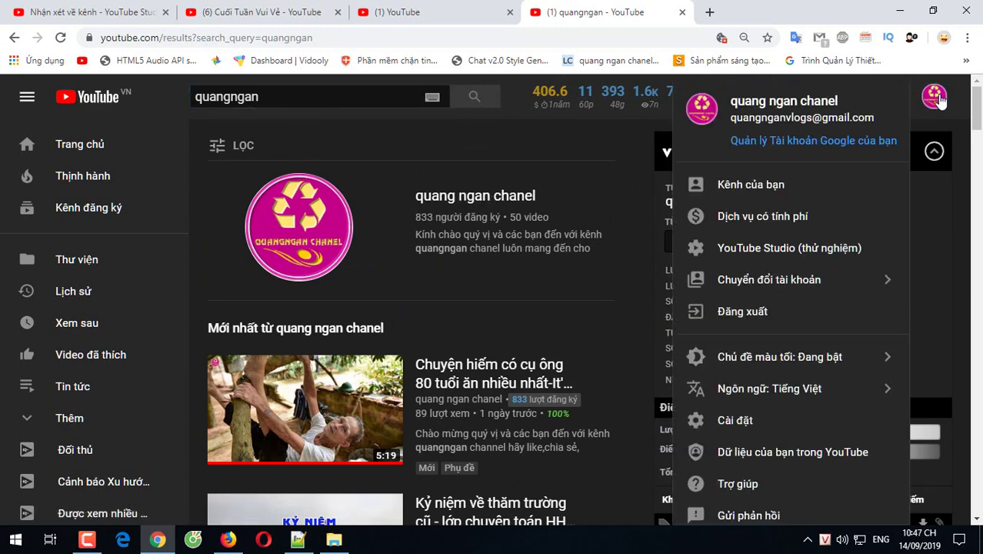
{"action": "left_click", "coordinate": [763, 254]}
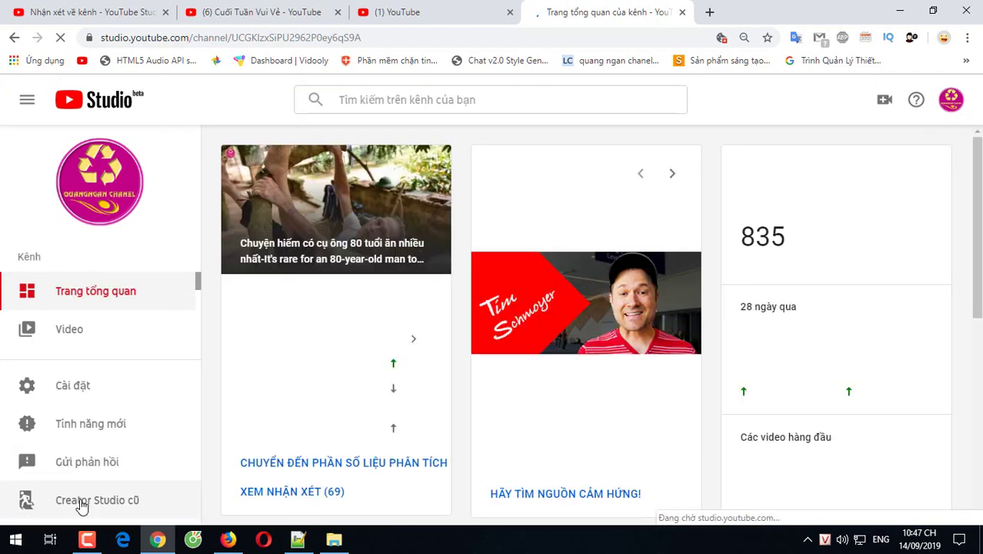
{"action": "left_click", "coordinate": [116, 498]}
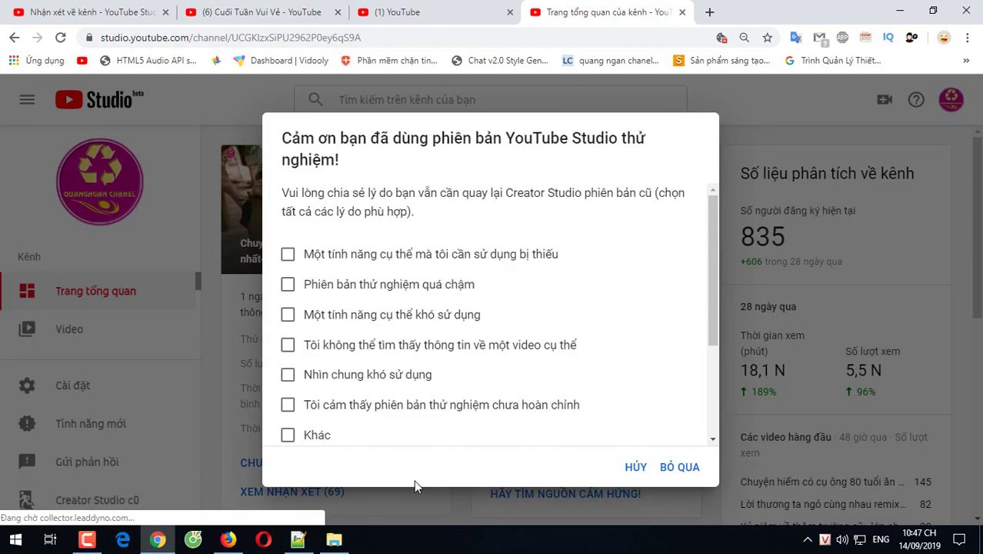
{"action": "left_click", "coordinate": [288, 374]}
{"action": "left_click", "coordinate": [287, 345]}
{"action": "left_click", "coordinate": [687, 466]}
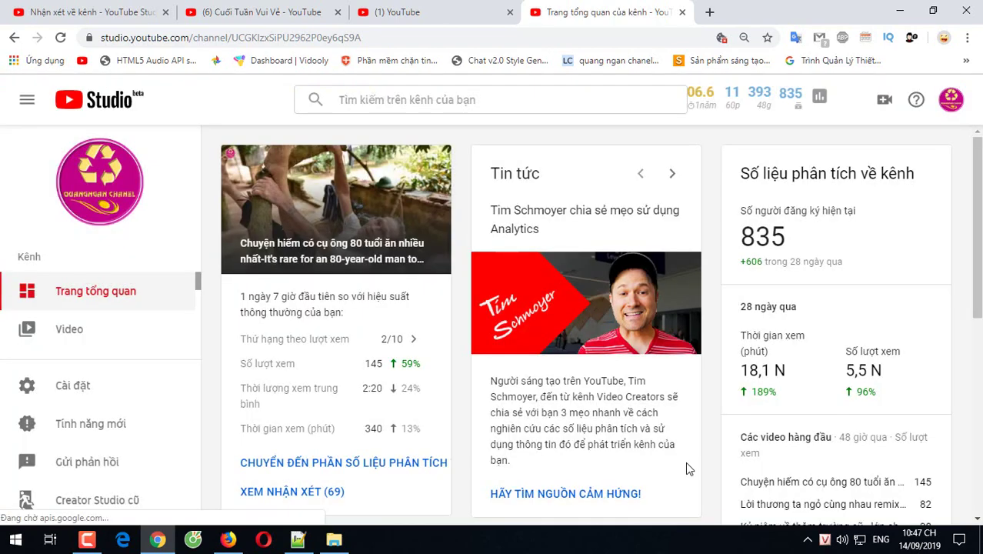
View the channel's status and features page in Creator Studio, and open its default settings for uploaded videos.
{"action": "mouse_move", "coordinate": [417, 412]}
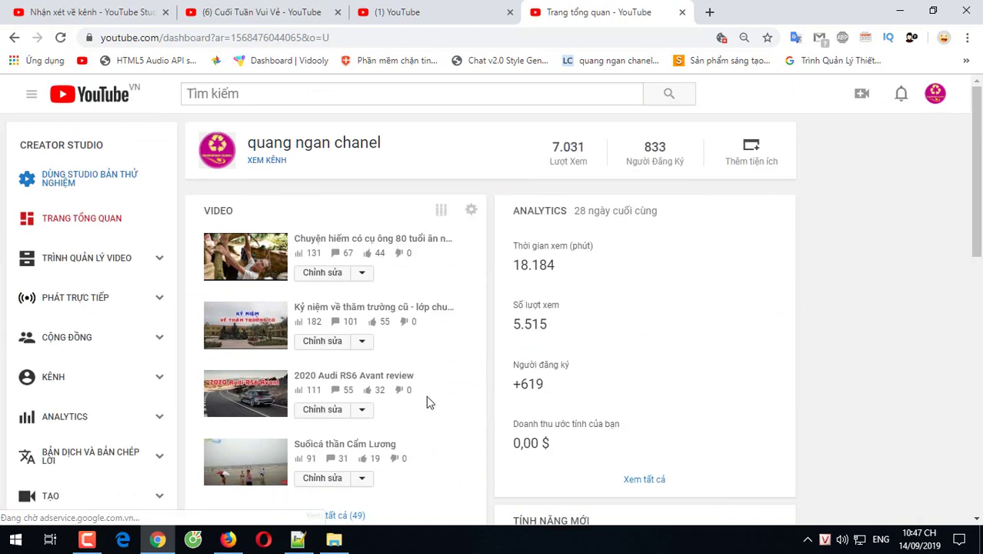
{"action": "scroll", "coordinate": [433, 384], "scroll_direction": "down", "scroll_amount": 3}
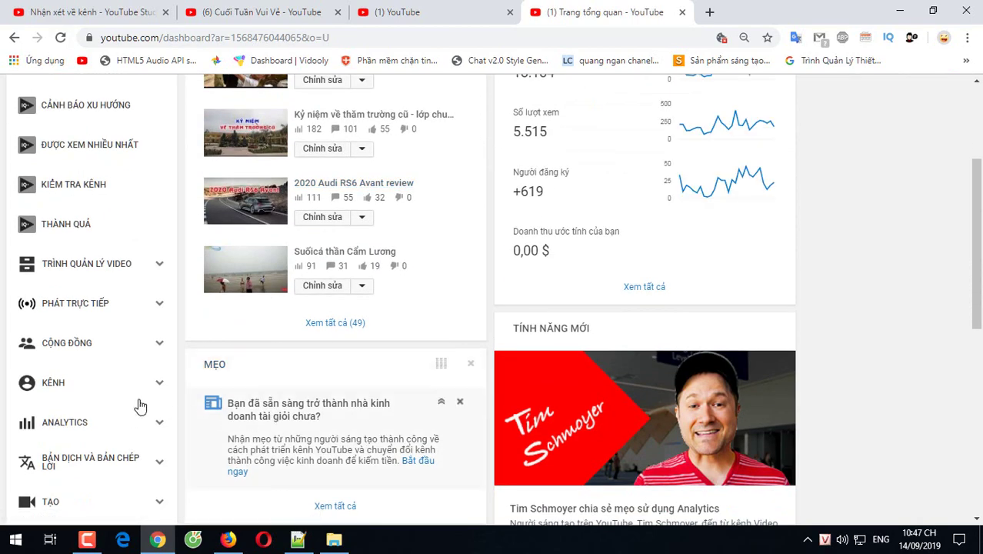
{"action": "left_click", "coordinate": [52, 383]}
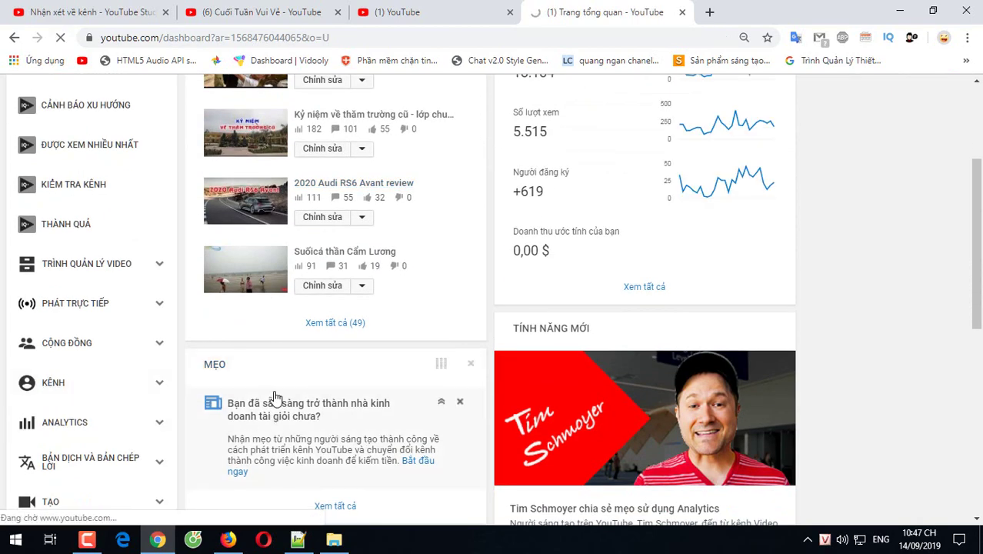
{"action": "scroll", "coordinate": [487, 396], "scroll_direction": "down", "scroll_amount": 3}
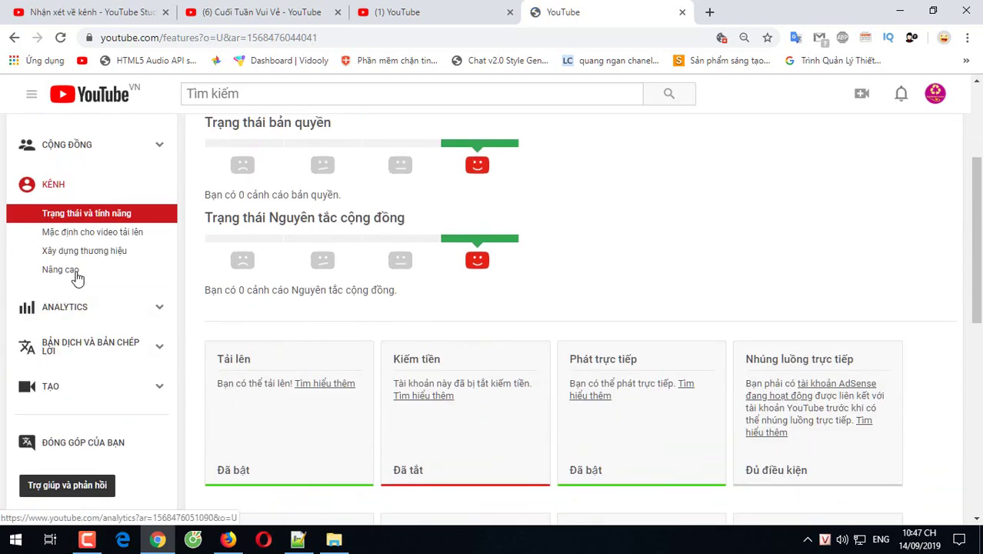
{"action": "scroll", "coordinate": [72, 340], "scroll_direction": "down", "scroll_amount": 2}
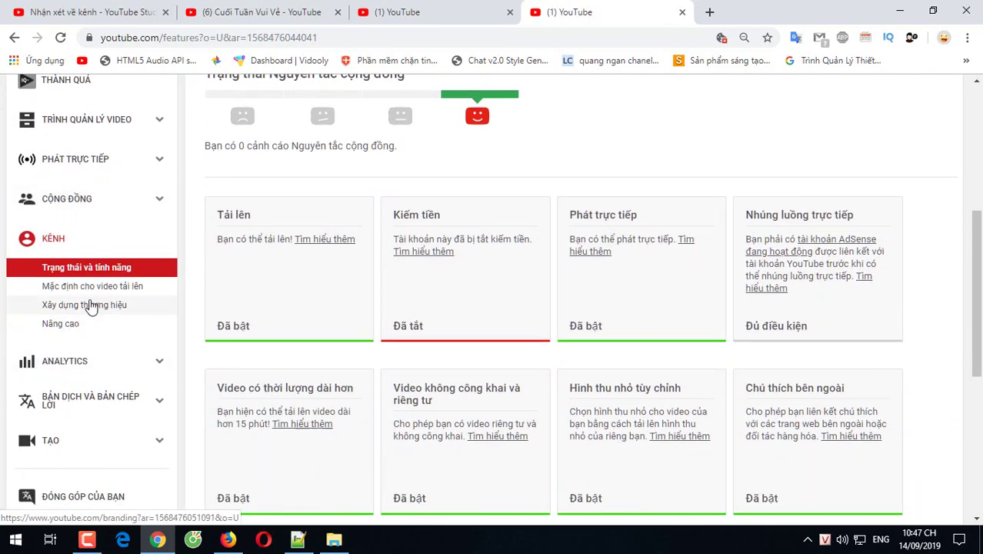
{"action": "left_click", "coordinate": [109, 287]}
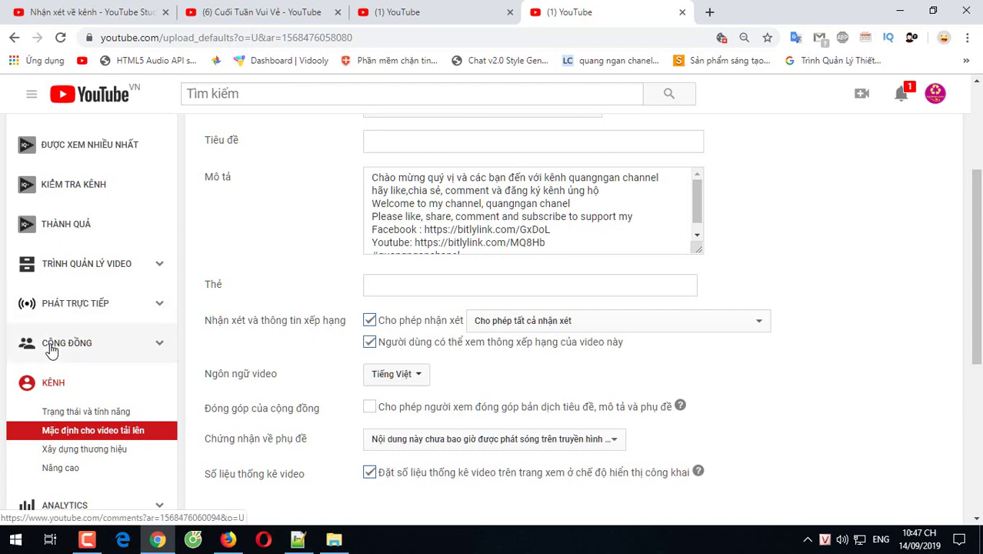
Open the channel's advanced settings and highlight part of the #quangnganchanel entry in the channel keywords.
{"action": "scroll", "coordinate": [70, 323], "scroll_direction": "down", "scroll_amount": 2}
{"action": "left_click", "coordinate": [62, 326]}
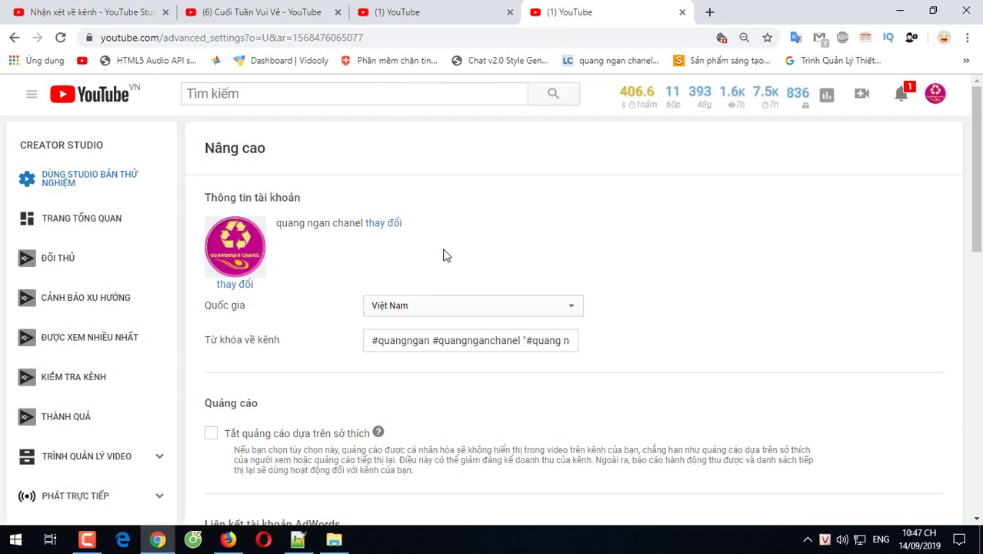
{"action": "scroll", "coordinate": [446, 255], "scroll_direction": "down", "scroll_amount": 1}
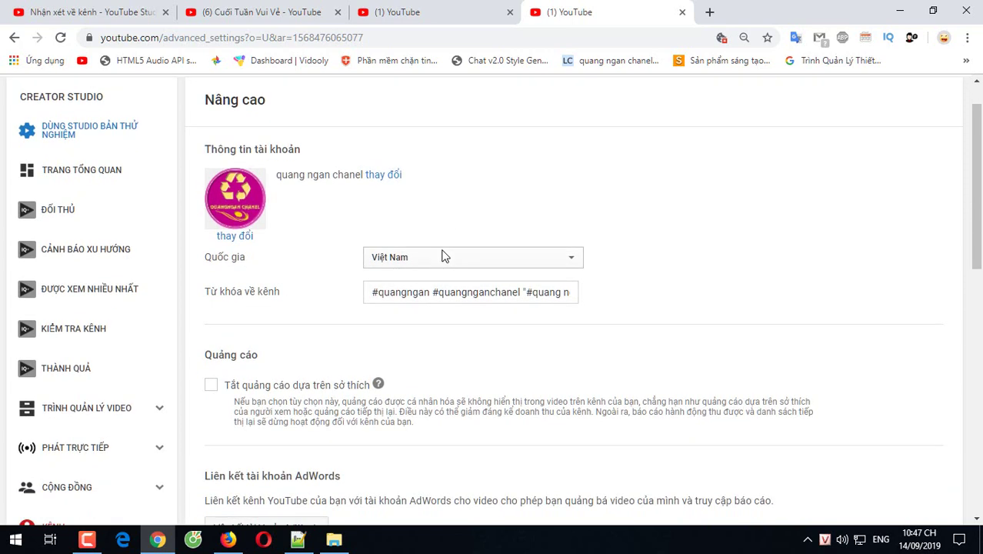
{"action": "left_click", "coordinate": [431, 292]}
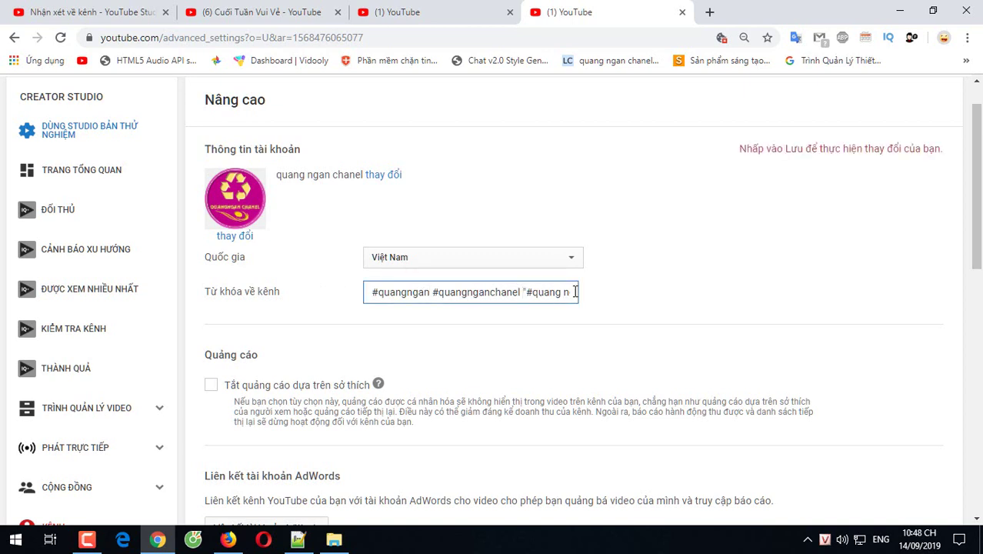
{"action": "left_click_drag", "start_coordinate": [521, 292], "coordinate": [450, 292]}
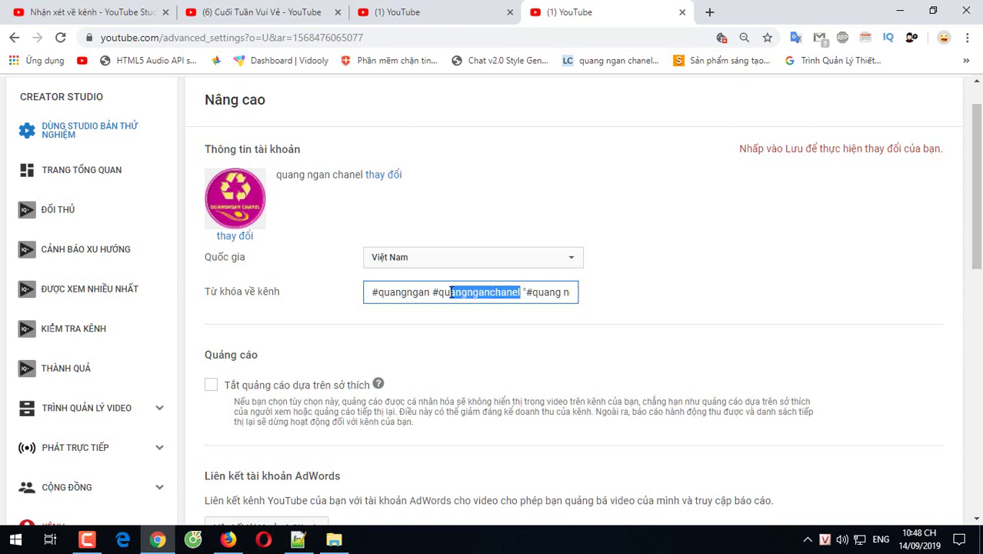
Highlight all the channel keywords, and review the linked website, channel recommendation, subscriber count and Google Analytics settings.
{"action": "left_click", "coordinate": [494, 292]}
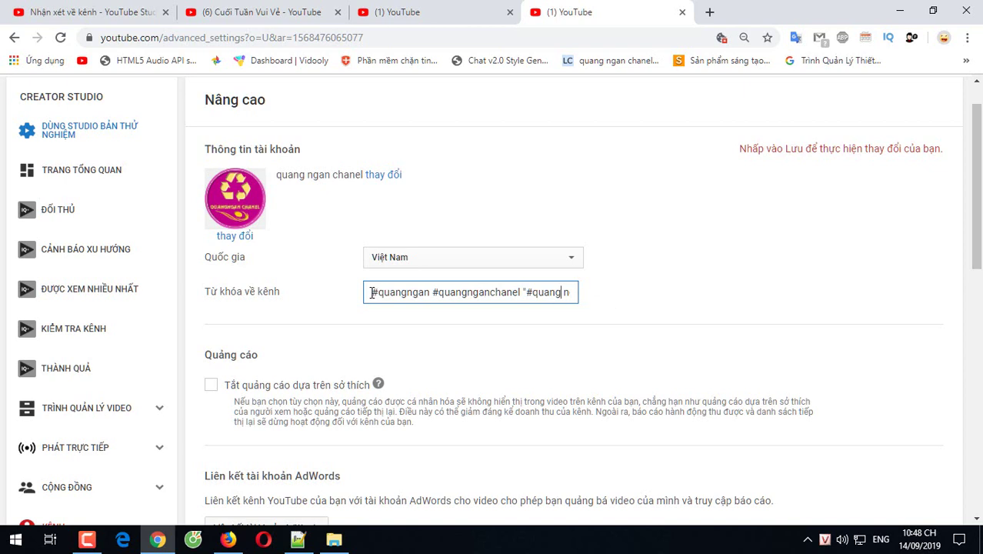
{"action": "left_click_drag", "start_coordinate": [370, 293], "coordinate": [614, 301]}
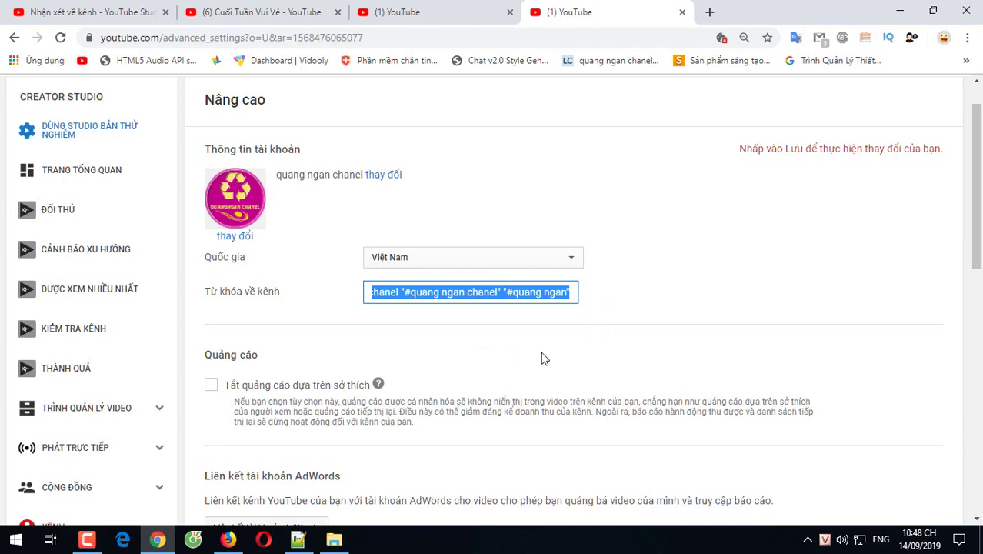
{"action": "scroll", "coordinate": [541, 358], "scroll_direction": "down", "scroll_amount": 3}
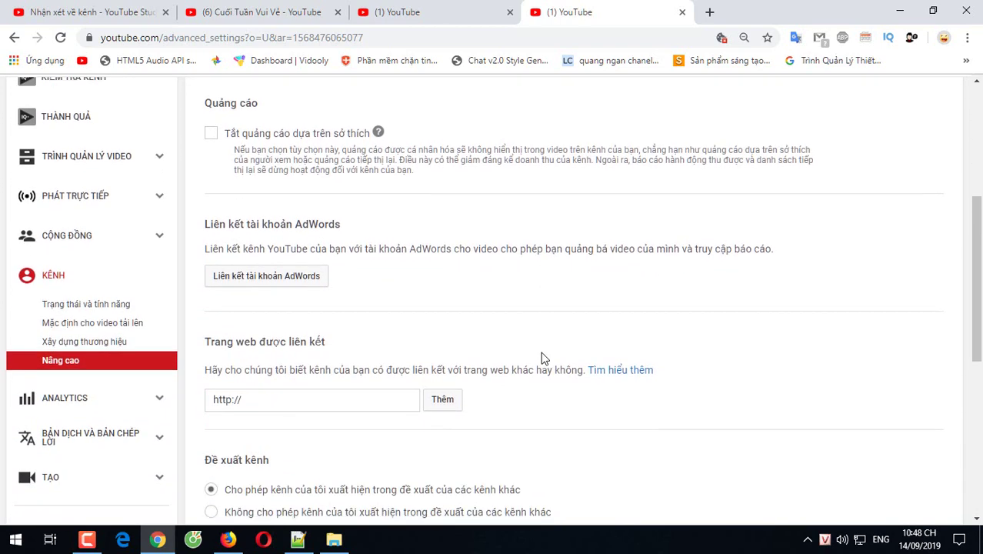
{"action": "scroll", "coordinate": [541, 358], "scroll_direction": "down", "scroll_amount": 5}
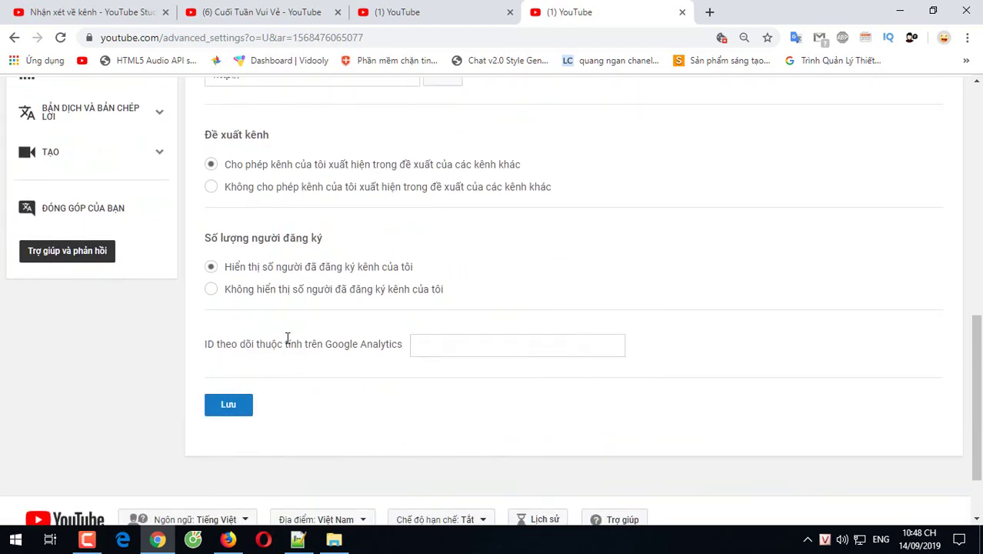
{"action": "scroll", "coordinate": [277, 329], "scroll_direction": "up", "scroll_amount": 1}
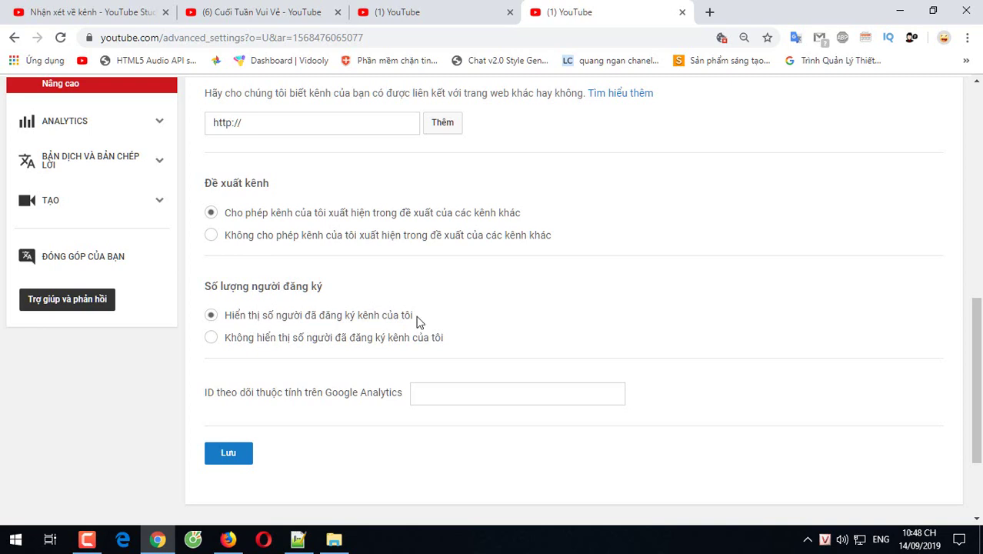
{"action": "scroll", "coordinate": [417, 321], "scroll_direction": "up", "scroll_amount": 2}
{"action": "scroll", "coordinate": [416, 324], "scroll_direction": "down", "scroll_amount": 3}
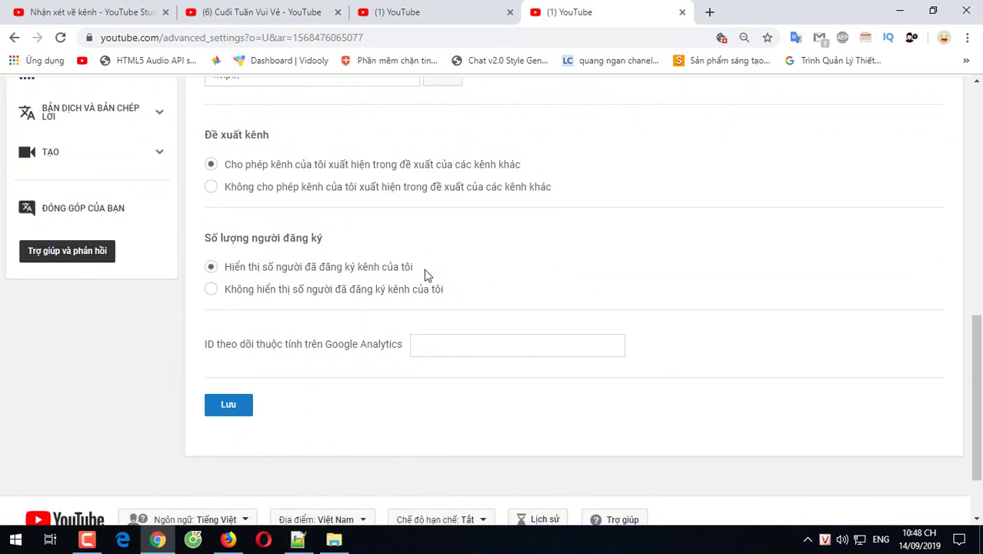
{"action": "scroll", "coordinate": [415, 274], "scroll_direction": "up", "scroll_amount": 1}
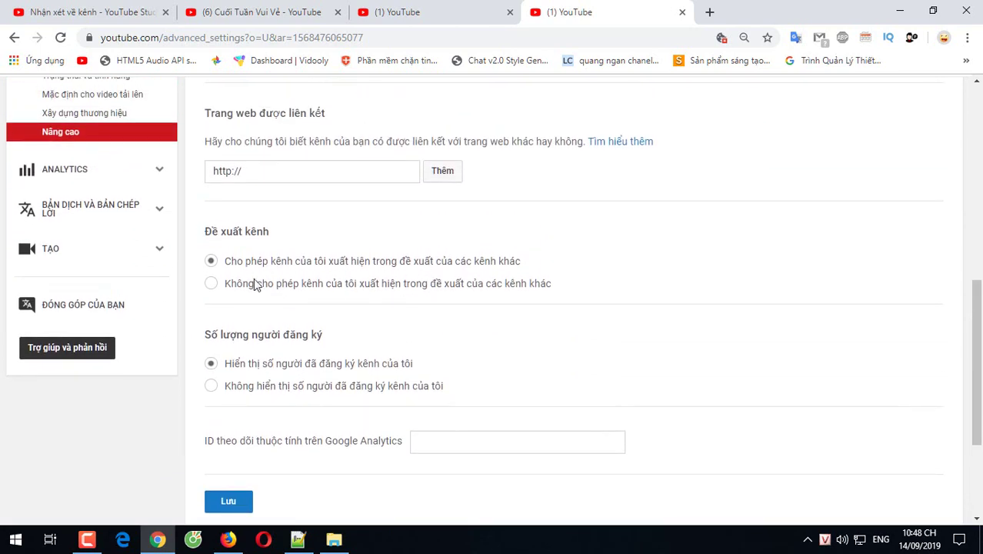
Select "Cho phép kênh của tôi xuất hiện trong đề xuất của các kênh khác" for channel recommendations and save the advanced settings.
{"action": "left_click_drag", "start_coordinate": [251, 285], "coordinate": [431, 284]}
{"action": "left_click", "coordinate": [430, 284]}
{"action": "left_click", "coordinate": [214, 264]}
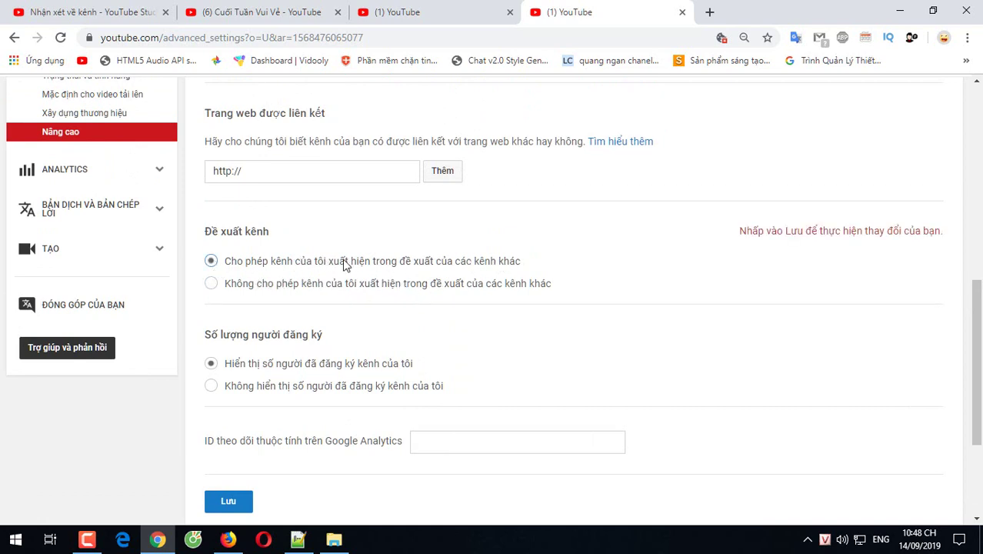
{"action": "scroll", "coordinate": [465, 350], "scroll_direction": "down", "scroll_amount": 2}
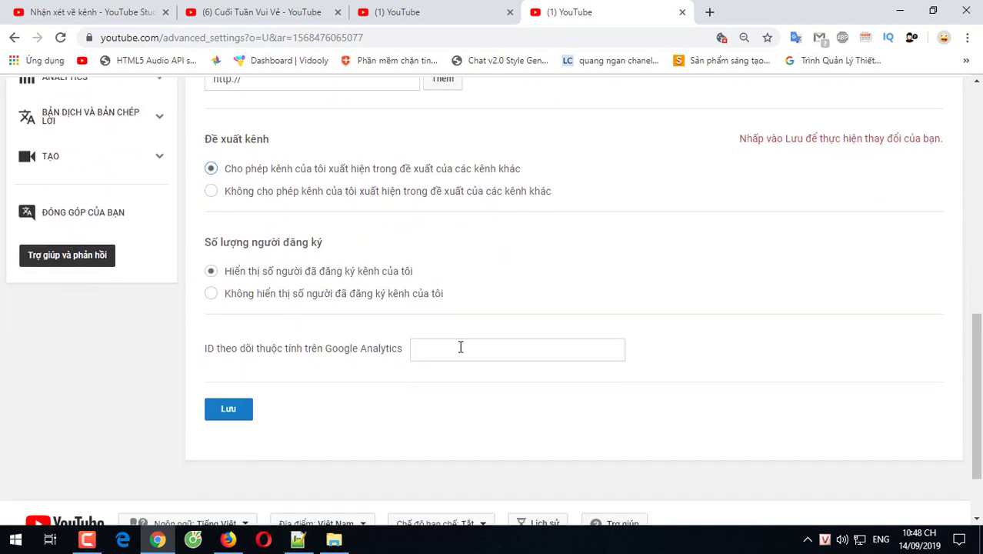
{"action": "left_click", "coordinate": [227, 408]}
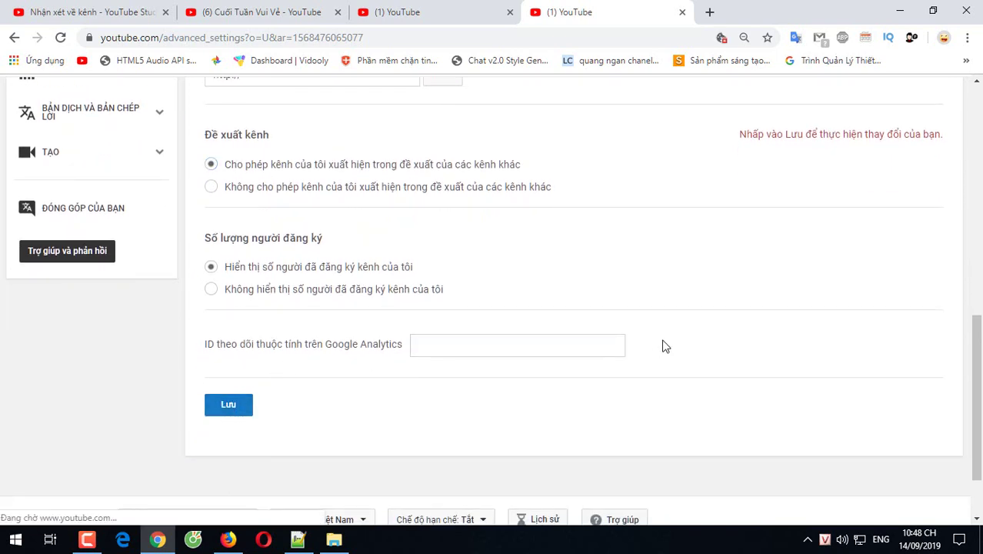
{"action": "scroll", "coordinate": [662, 343], "scroll_direction": "up", "scroll_amount": 5}
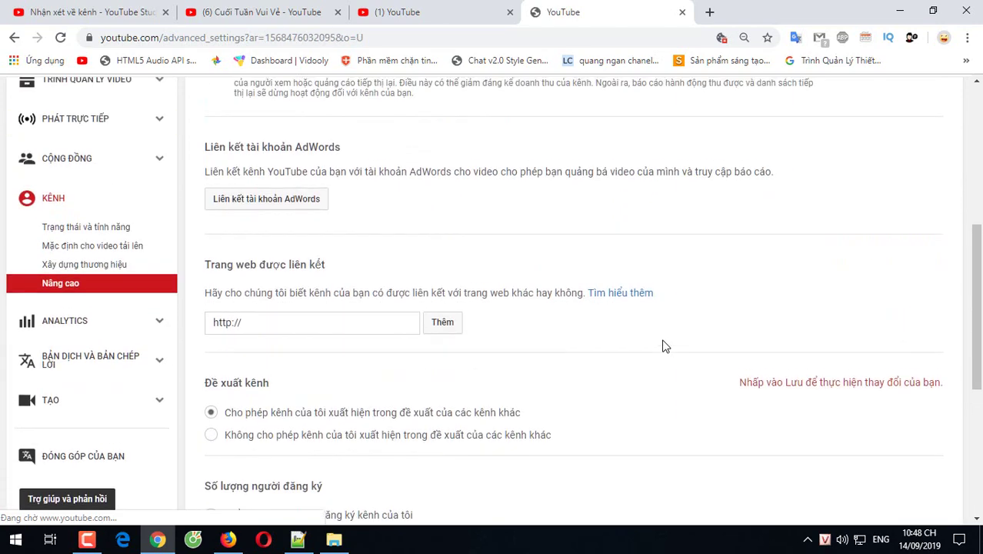
{"action": "scroll", "coordinate": [480, 322], "scroll_direction": "down", "scroll_amount": 3}
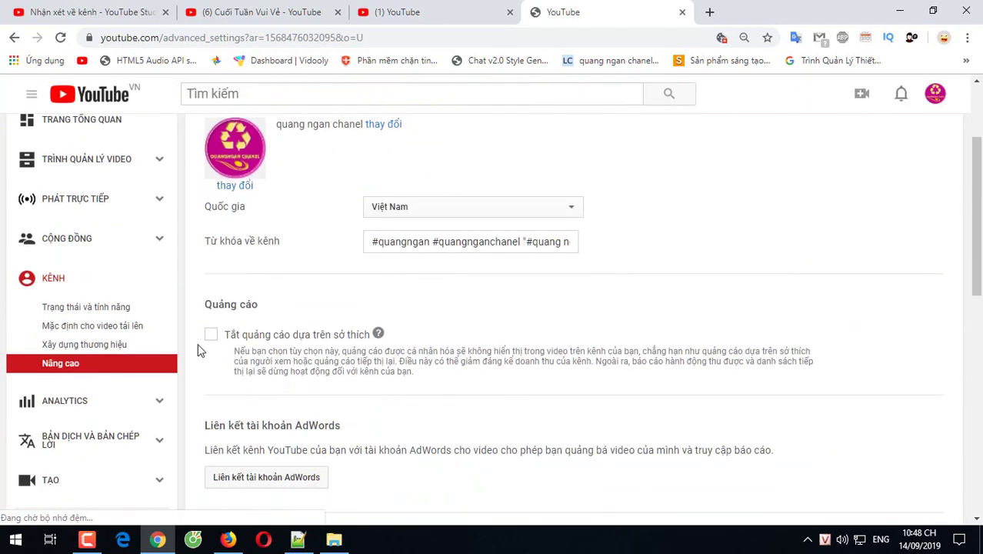
{"action": "scroll", "coordinate": [650, 301], "scroll_direction": "up", "scroll_amount": 3}
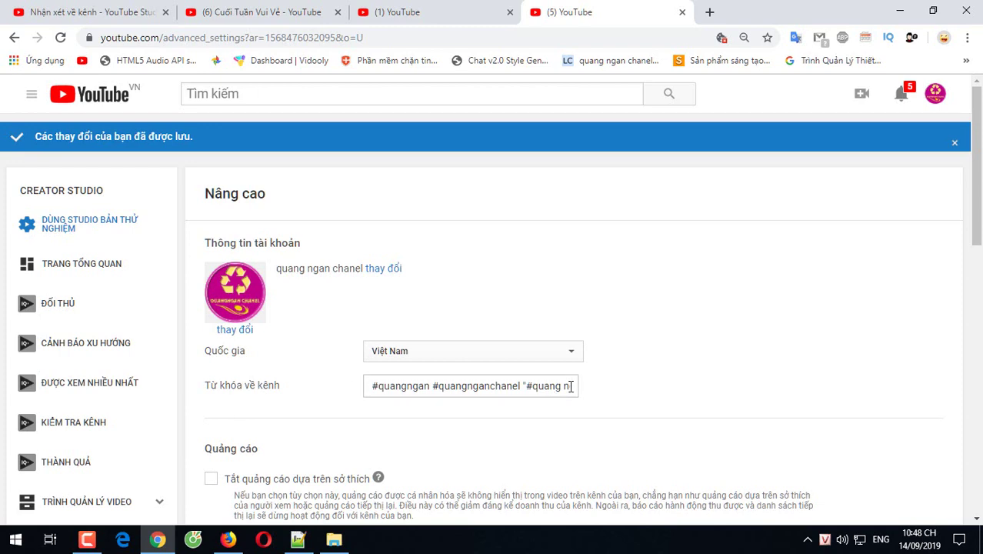
View the video's edit page and the "Cuối Tuần Vui Vẻ" page, and return to the channel's advanced settings.
{"action": "left_click", "coordinate": [434, 9]}
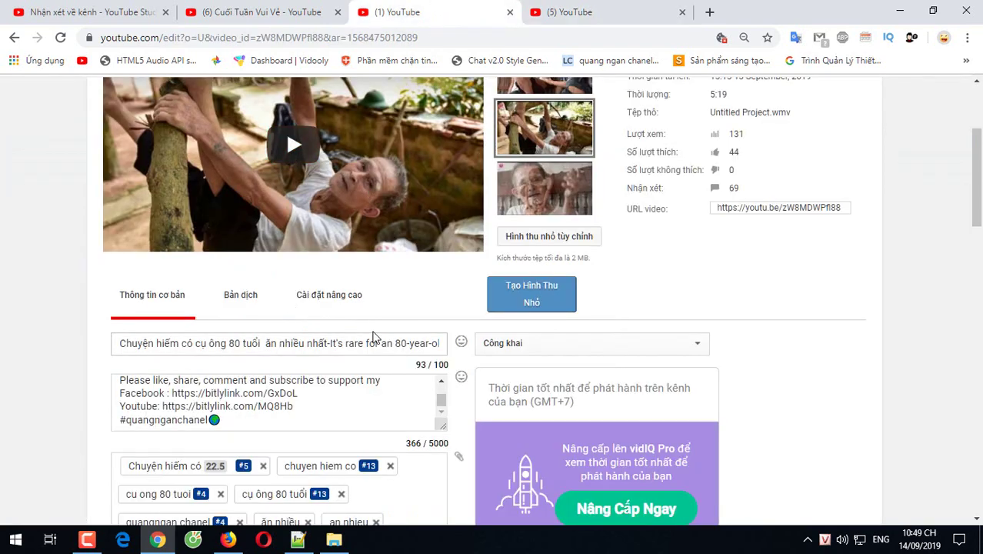
{"action": "scroll", "coordinate": [373, 307], "scroll_direction": "up", "scroll_amount": 3}
{"action": "left_click", "coordinate": [263, 11]}
{"action": "left_click", "coordinate": [597, 11]}
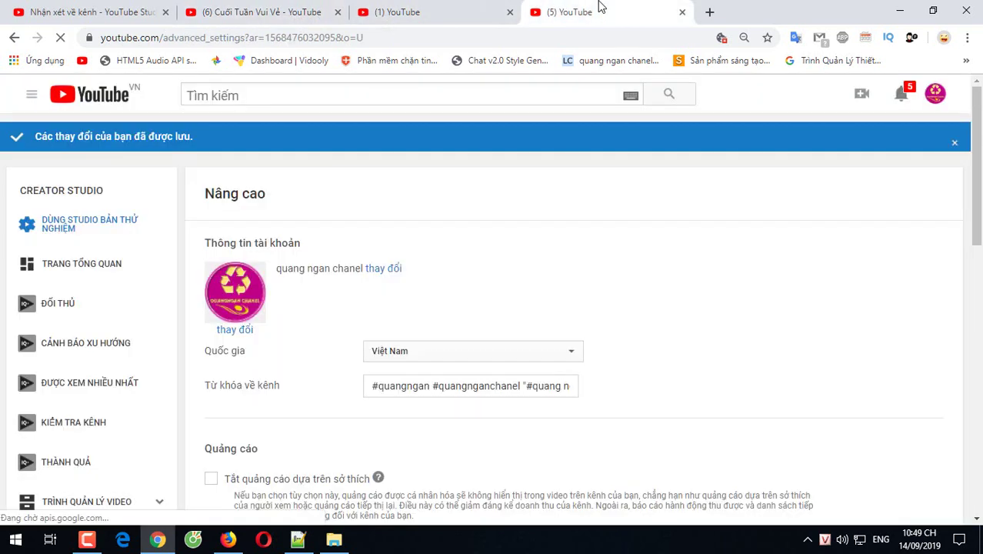